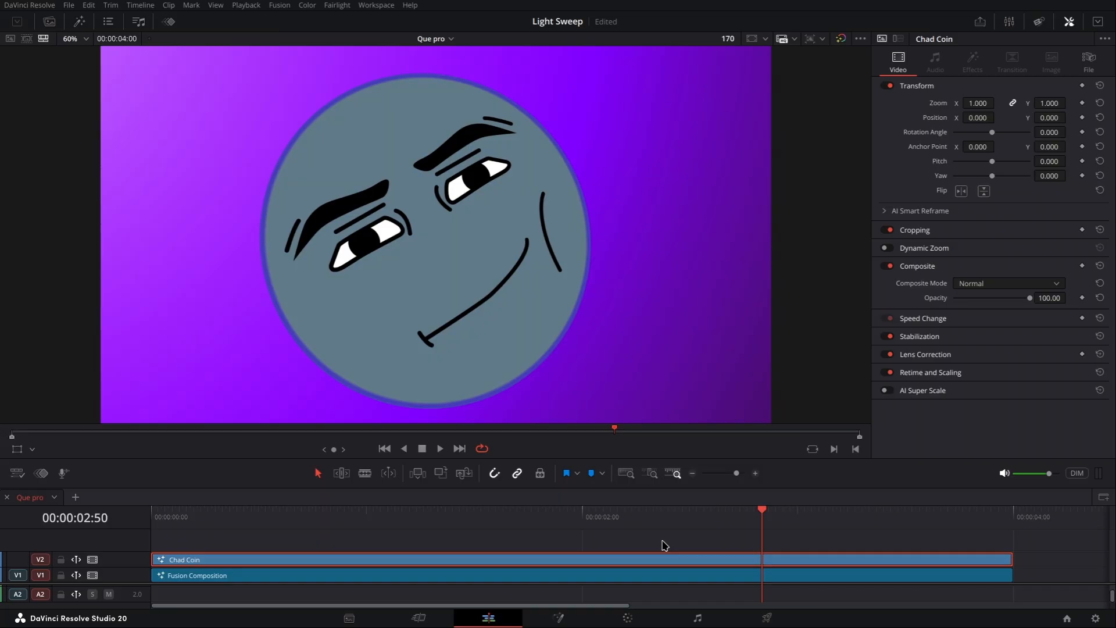
Open the Chad Coin clip from track V2 in the Fusion page.
{"action": "left_click", "coordinate": [665, 545]}
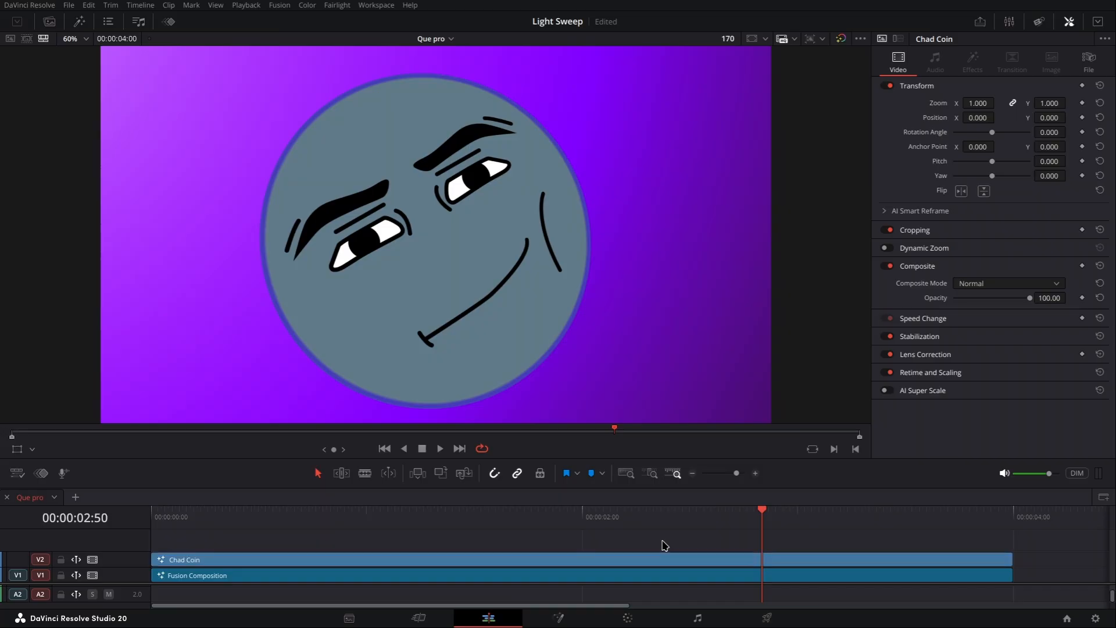
{"action": "right_click", "coordinate": [697, 560]}
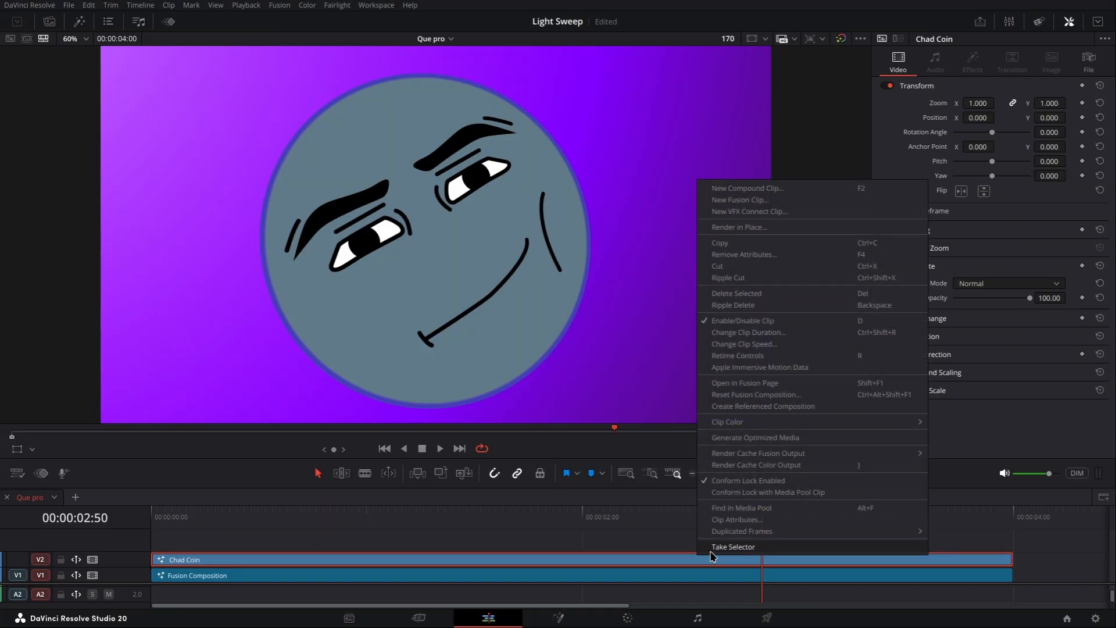
{"action": "left_click", "coordinate": [764, 385]}
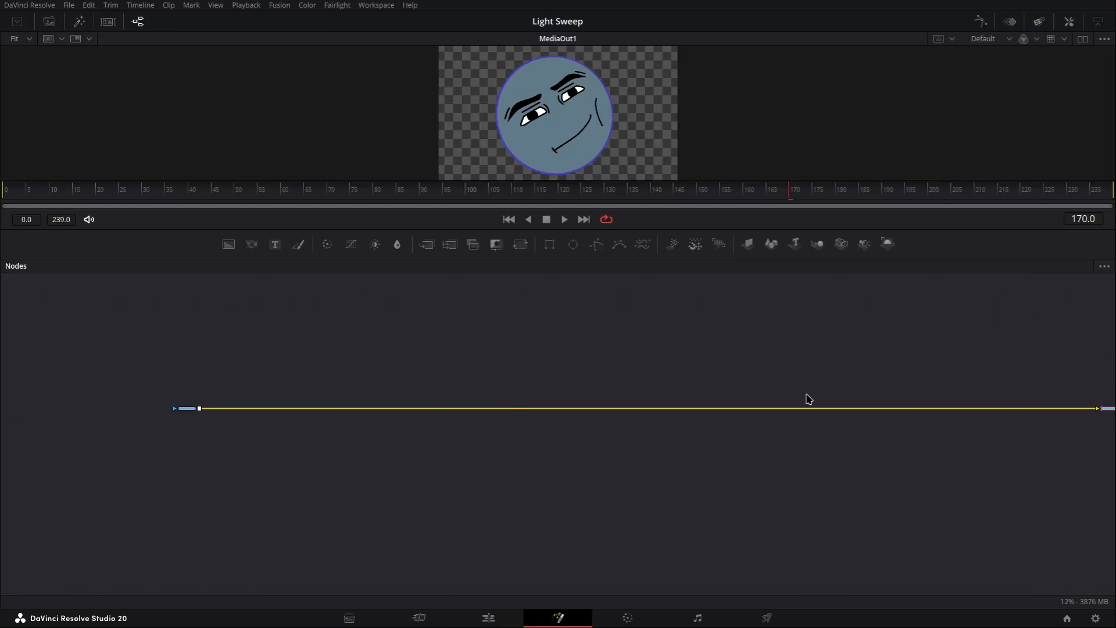
Add a Custom Tool node between MediaIn1 and MediaOut1.
{"action": "key", "text": "shift+space"}
{"action": "type", "text": "c"}
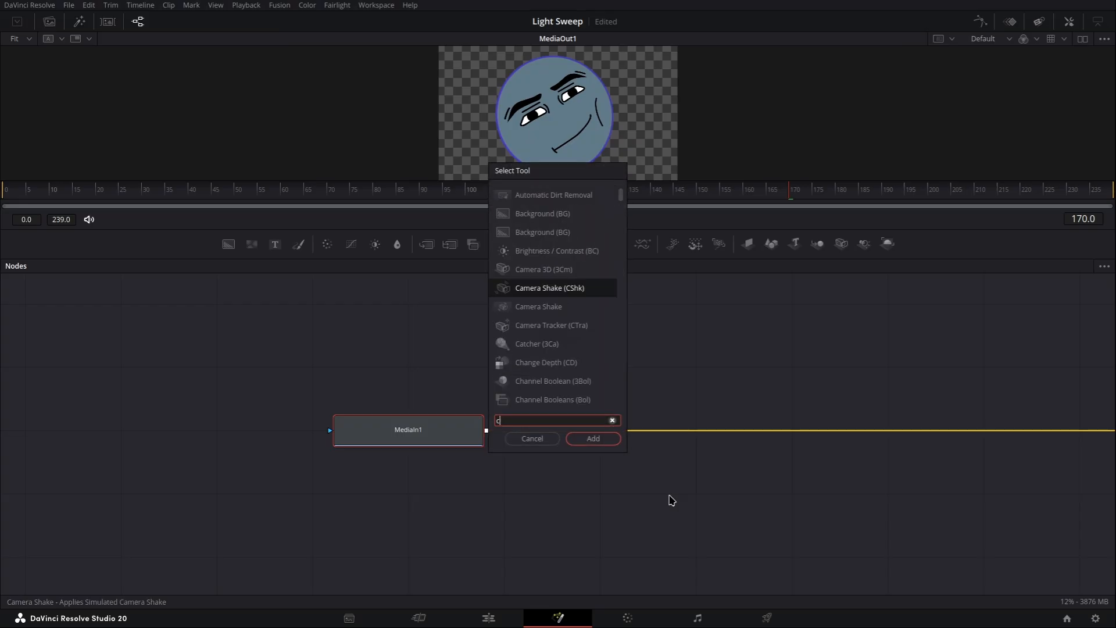
{"action": "type", "text": "ustom too"}
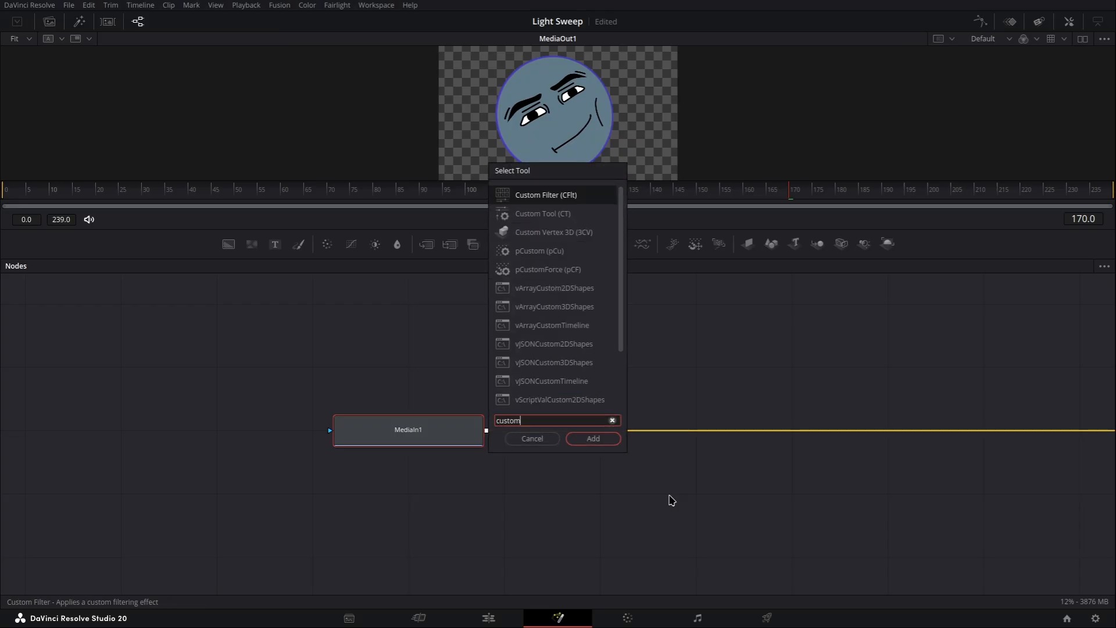
{"action": "key", "text": "Return"}
{"action": "left_click", "coordinate": [668, 499]}
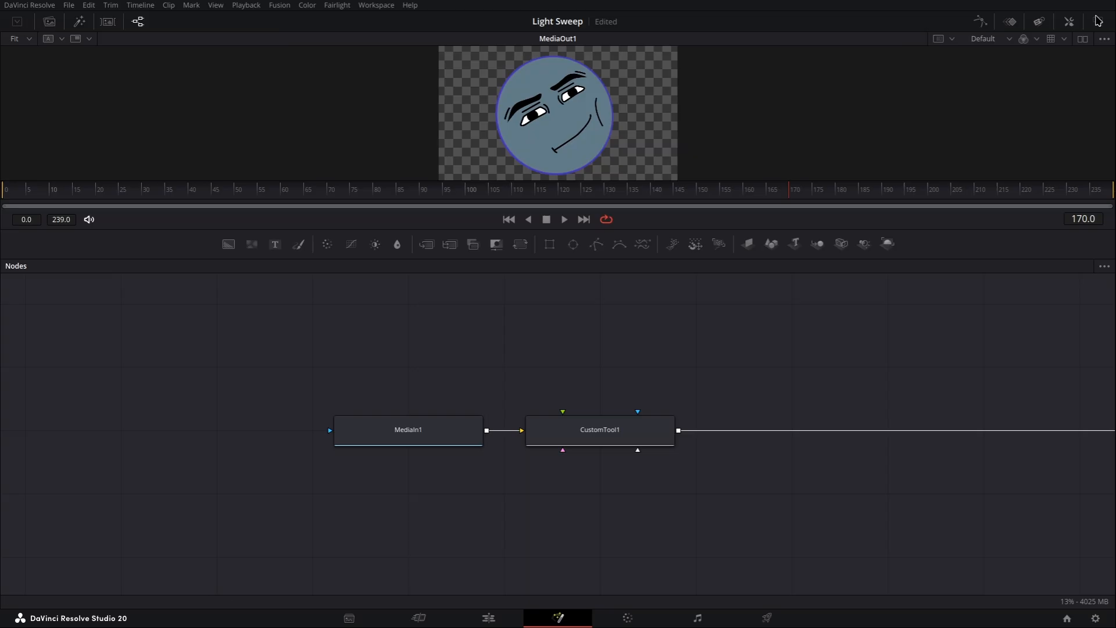
Start a new number control named Sweep Intensity for CustomTool1, placed on the Controls page with a default of 0.5.
{"action": "left_click", "coordinate": [1069, 23]}
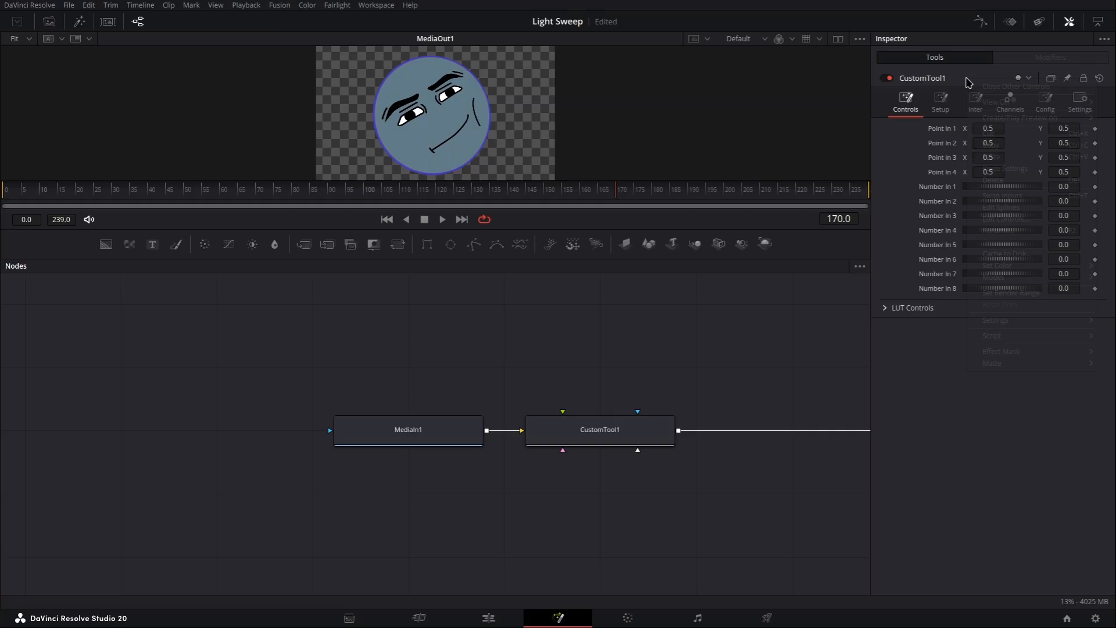
{"action": "right_click", "coordinate": [968, 81]}
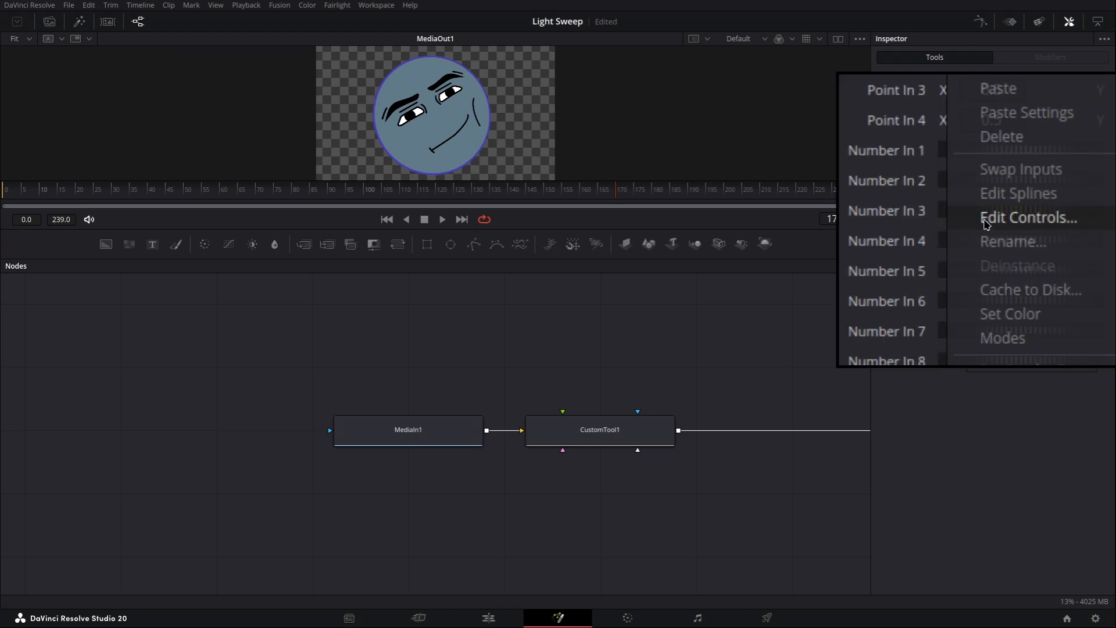
{"action": "left_click", "coordinate": [987, 224]}
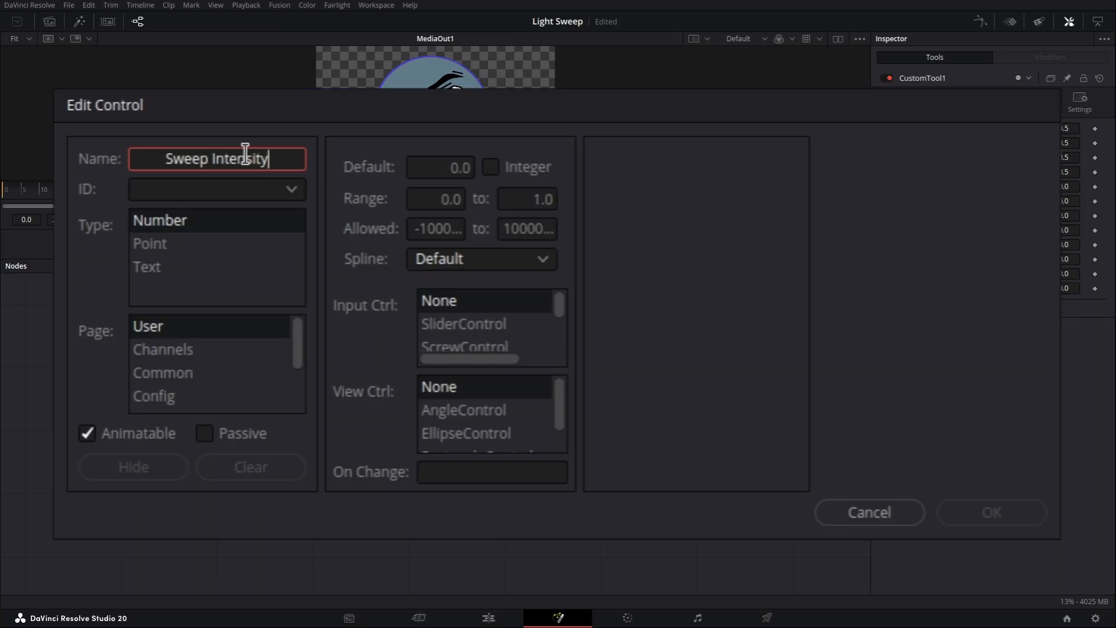
{"action": "scroll", "coordinate": [199, 366], "scroll_direction": "down", "scroll_amount": 1}
{"action": "left_click", "coordinate": [181, 353]}
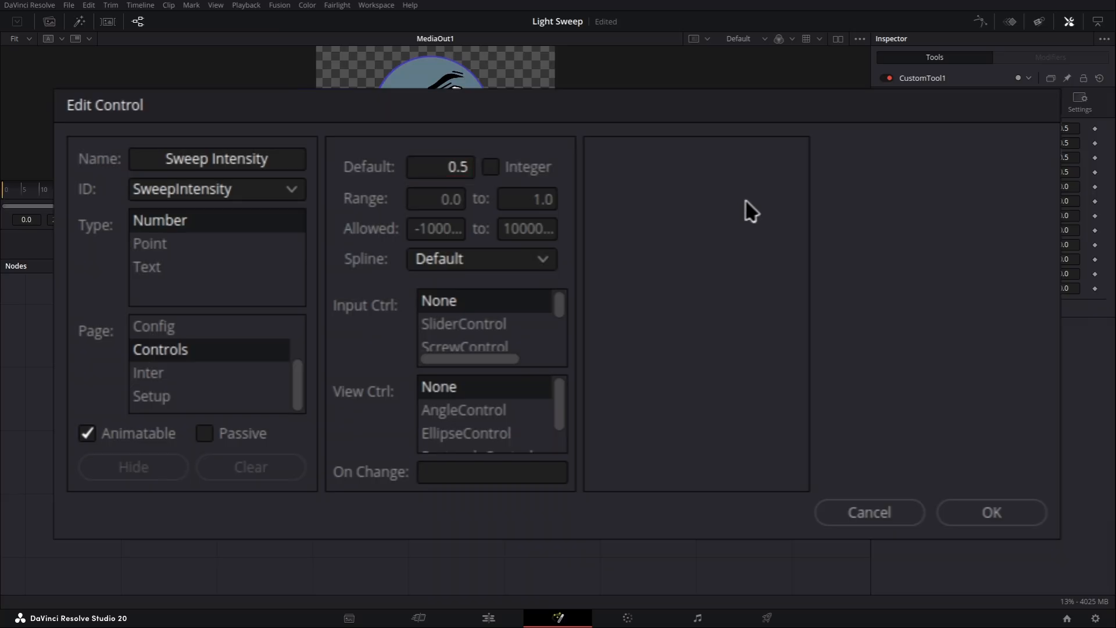
Give Sweep Intensity a range and allowed limits of 0 to 1 with a SliderControl, and add the similar Edge Opacity slider.
{"action": "key", "text": "Tab"}
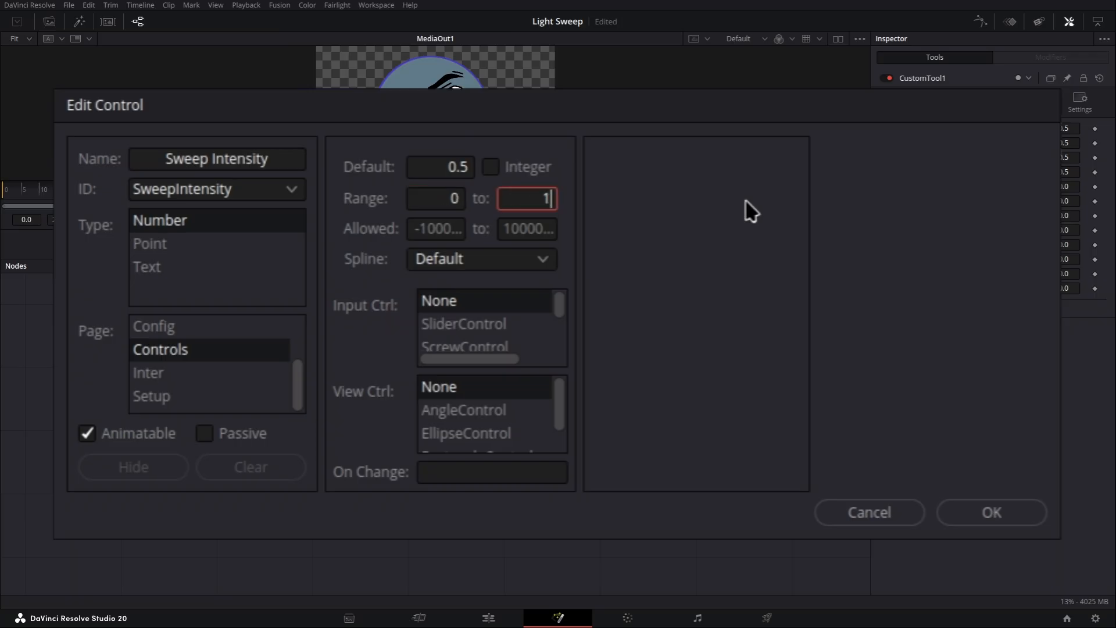
{"action": "type", "text": "0"}
{"action": "key", "text": "Tab"}
{"action": "type", "text": "1"}
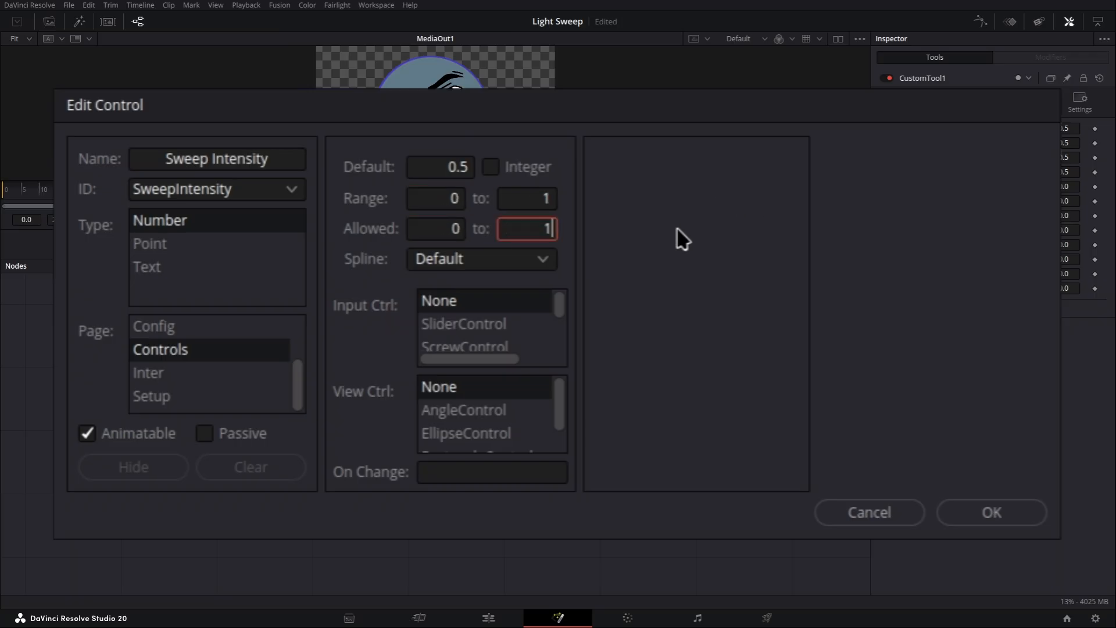
{"action": "left_click", "coordinate": [509, 324]}
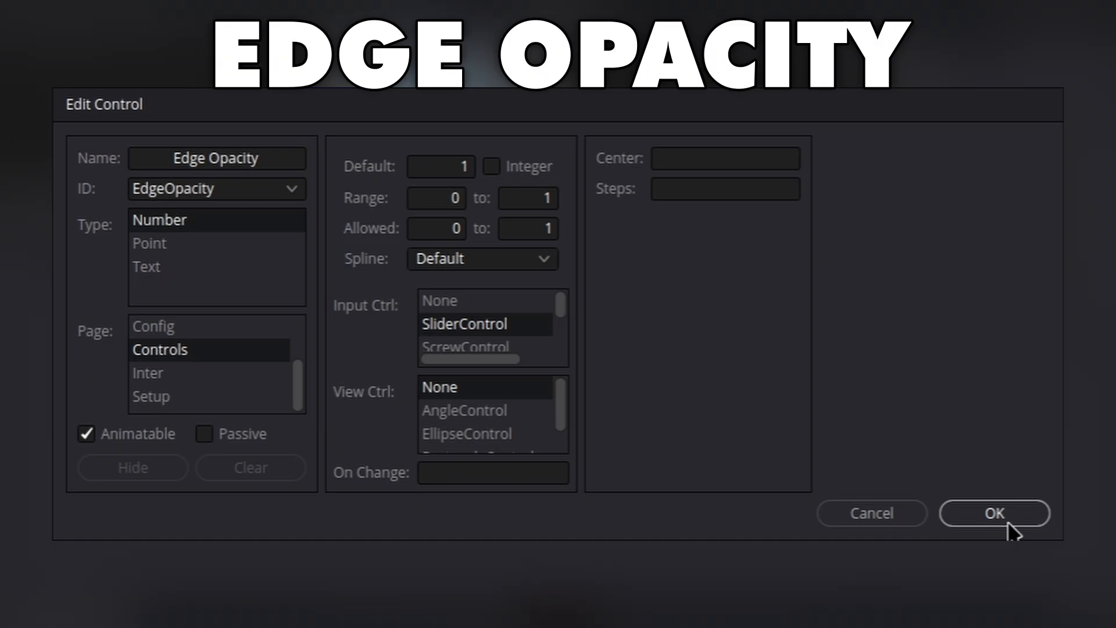
{"action": "left_click", "coordinate": [1007, 520]}
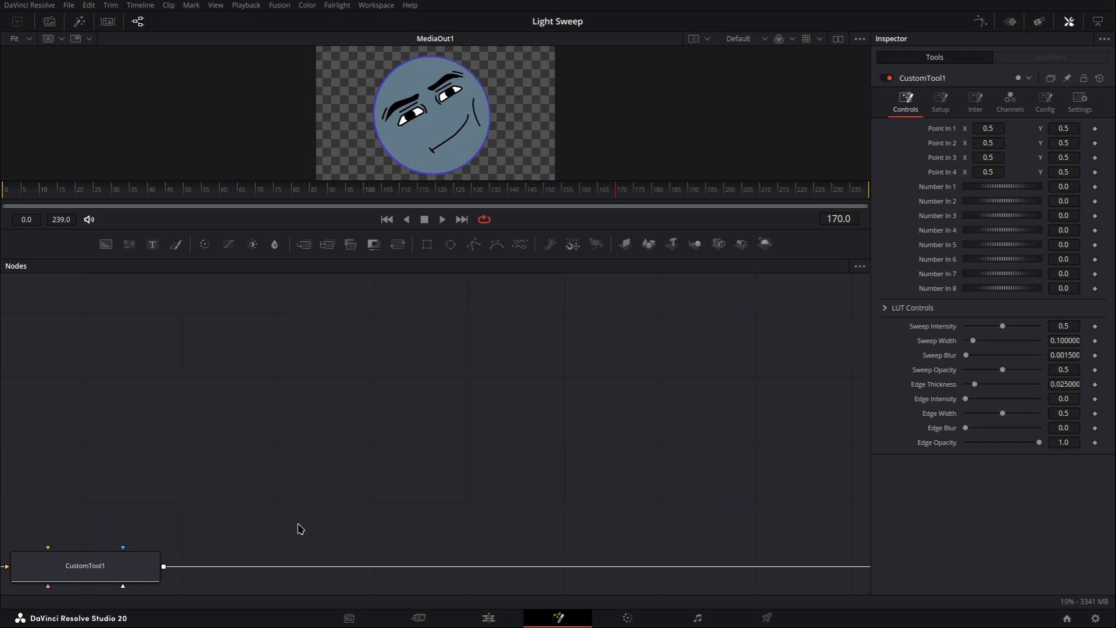
Hide the Inspector, add a Bitmap mask node above the main line and feed CustomTool1's output into it.
{"action": "left_click", "coordinate": [1068, 23]}
{"action": "key", "text": "shift+space"}
{"action": "type", "text": "BITMA"}
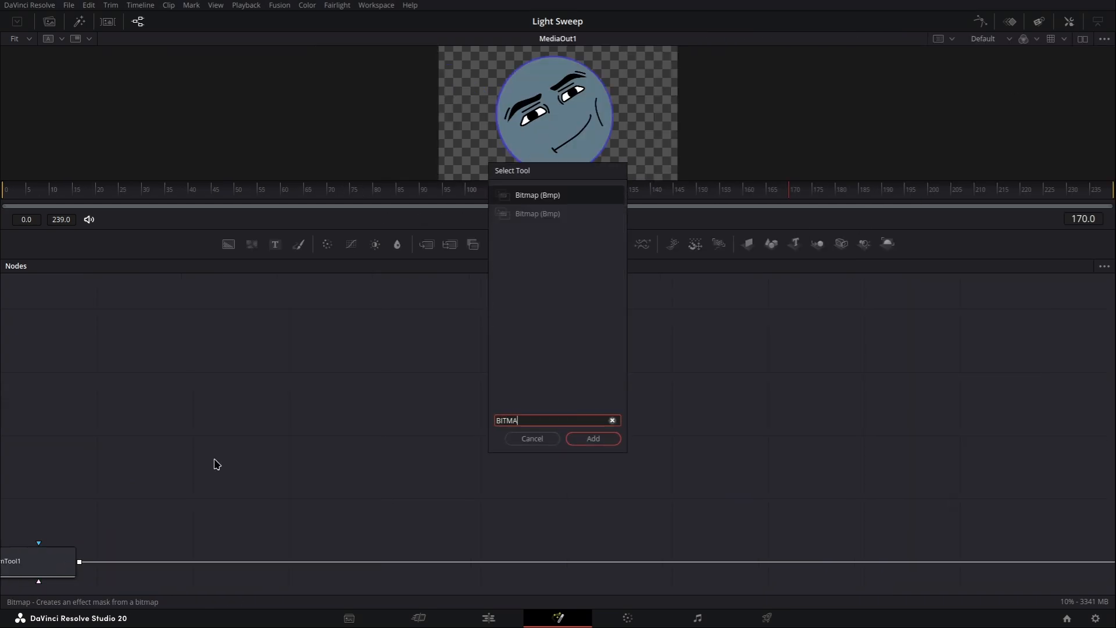
{"action": "type", "text": "P"}
{"action": "key", "text": "Return"}
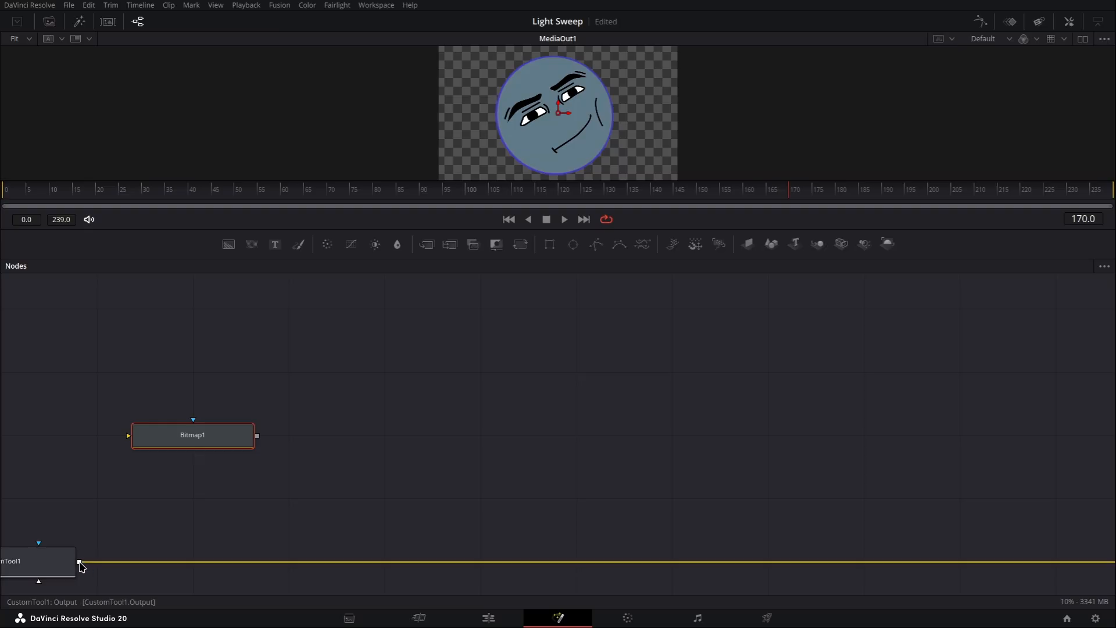
{"action": "left_click_drag", "start_coordinate": [79, 562], "coordinate": [127, 432]}
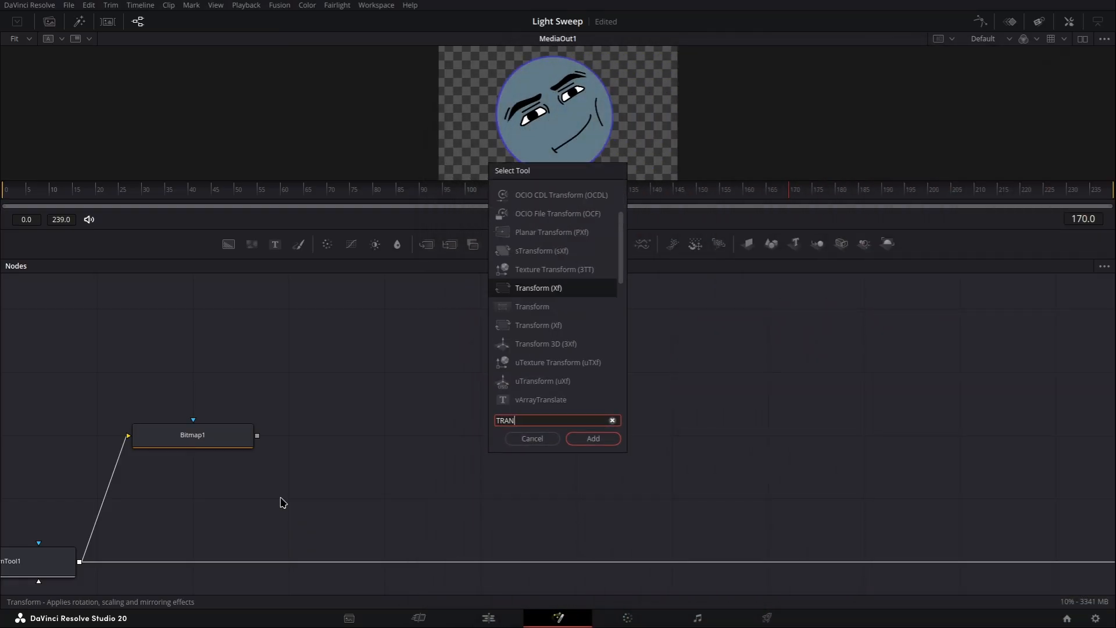
Add a Transform node and connect Bitmap1's output to its input.
{"action": "key", "text": "Return"}
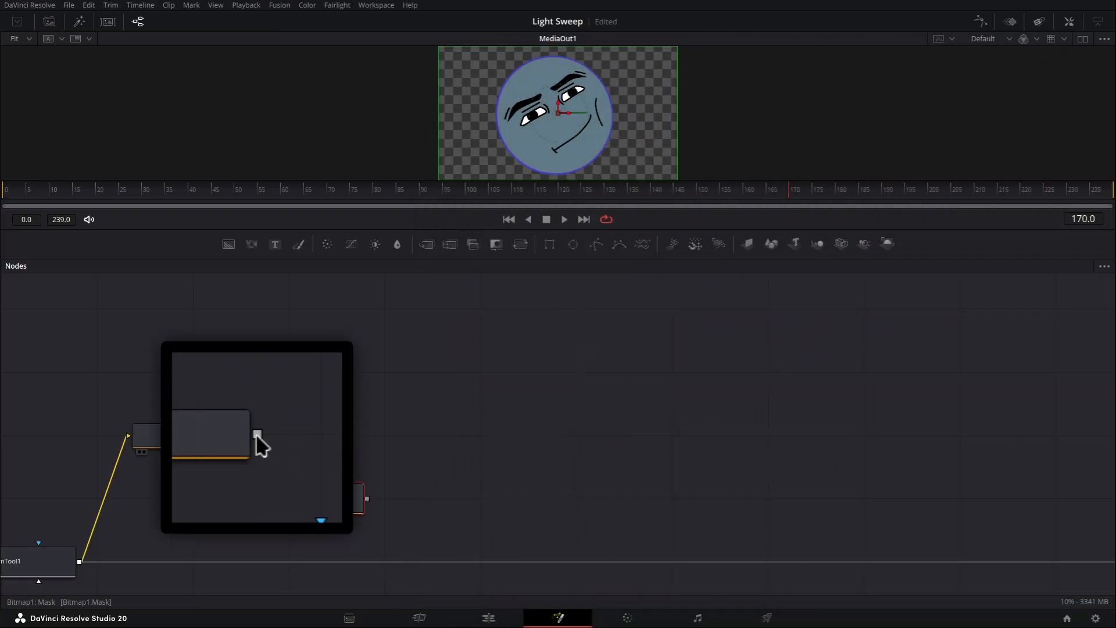
{"action": "left_click_drag", "start_coordinate": [185, 507], "coordinate": [207, 495]}
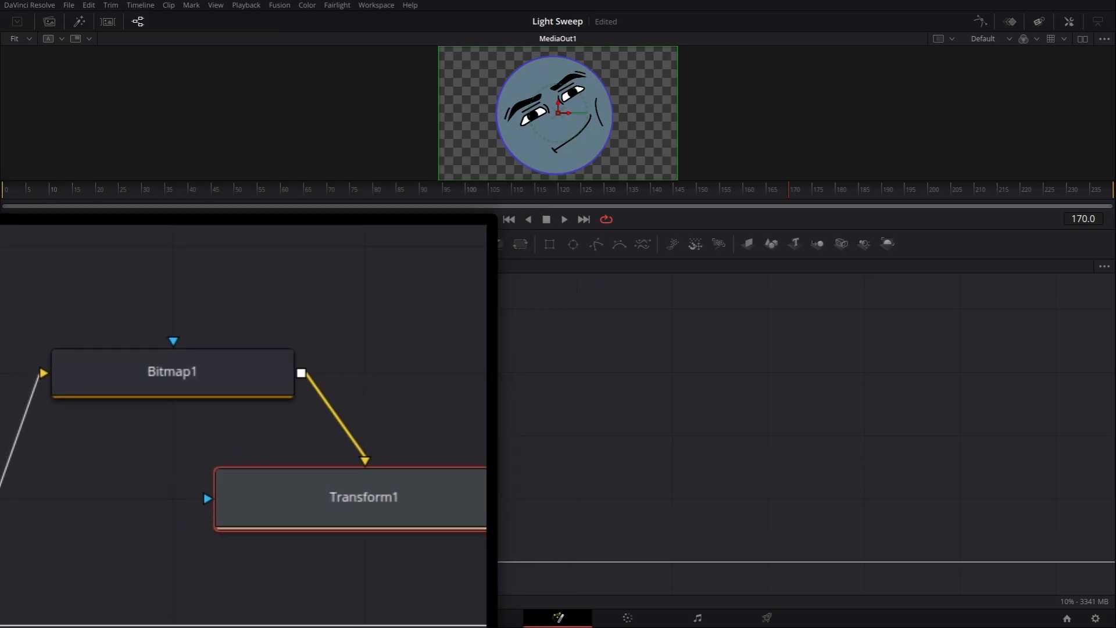
{"action": "left_click", "coordinate": [410, 513]}
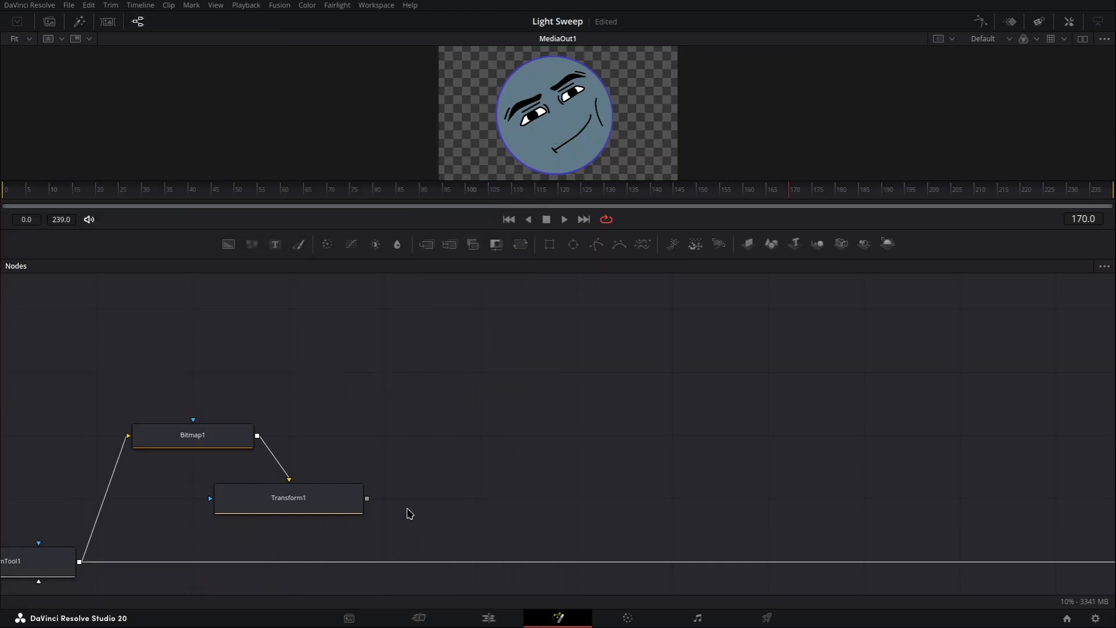
Move Bitmap1 and Transform1 together farther from CustomTool1 and enclose them in an Underlay.
{"action": "left_click_drag", "start_coordinate": [409, 513], "coordinate": [216, 431]}
{"action": "left_click_drag", "start_coordinate": [314, 506], "coordinate": [409, 506]}
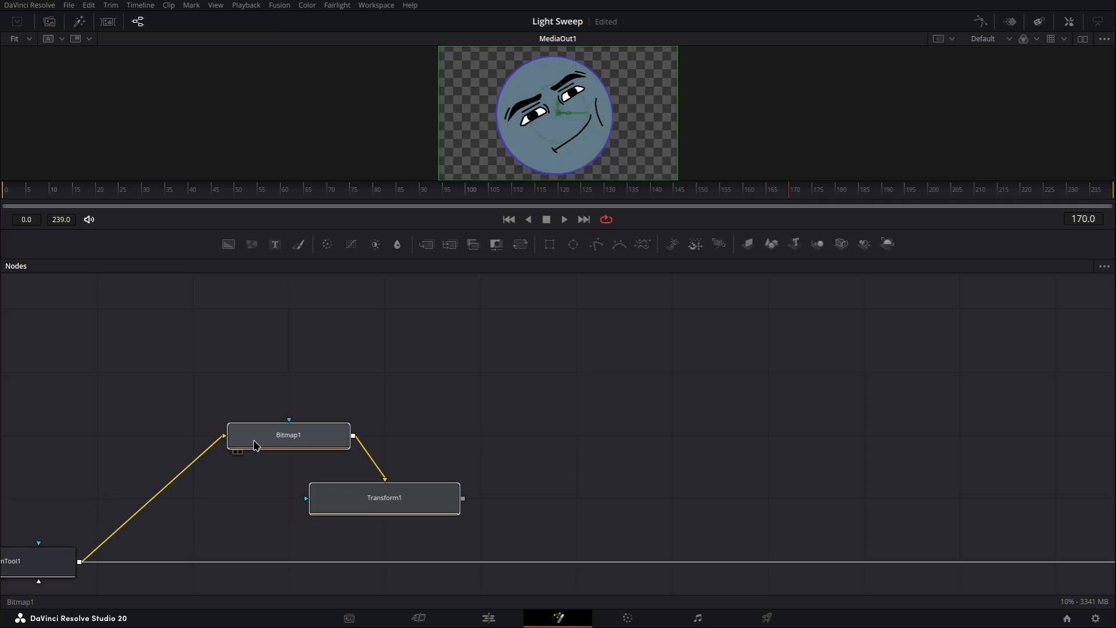
{"action": "key", "text": "shift+space"}
{"action": "type", "text": "UNDERLAY"}
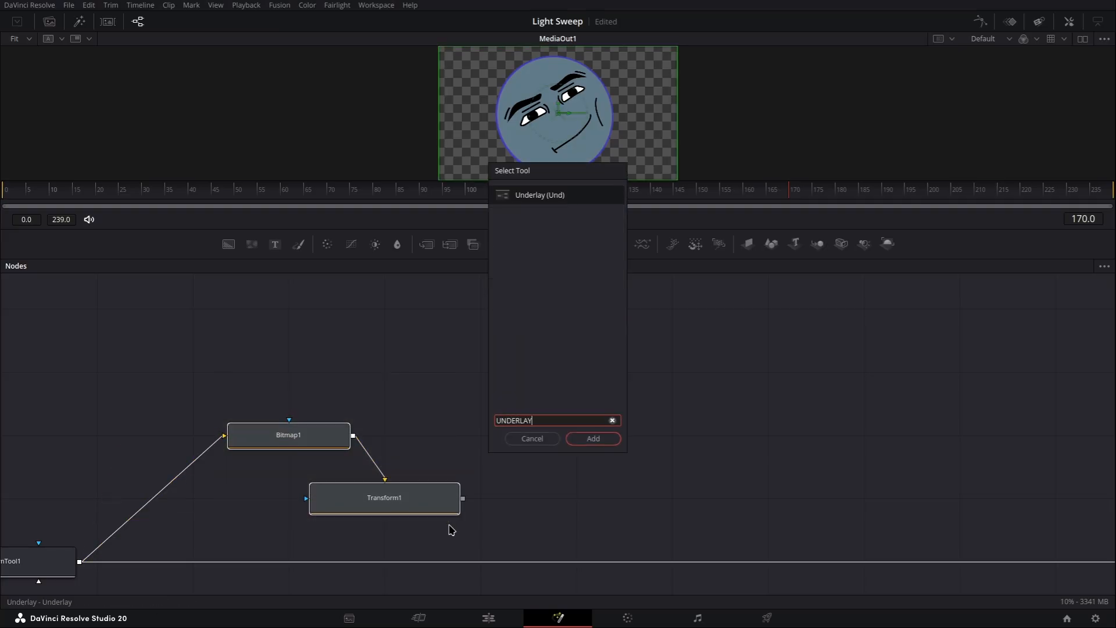
{"action": "key", "text": "Return"}
{"action": "left_click", "coordinate": [482, 357]}
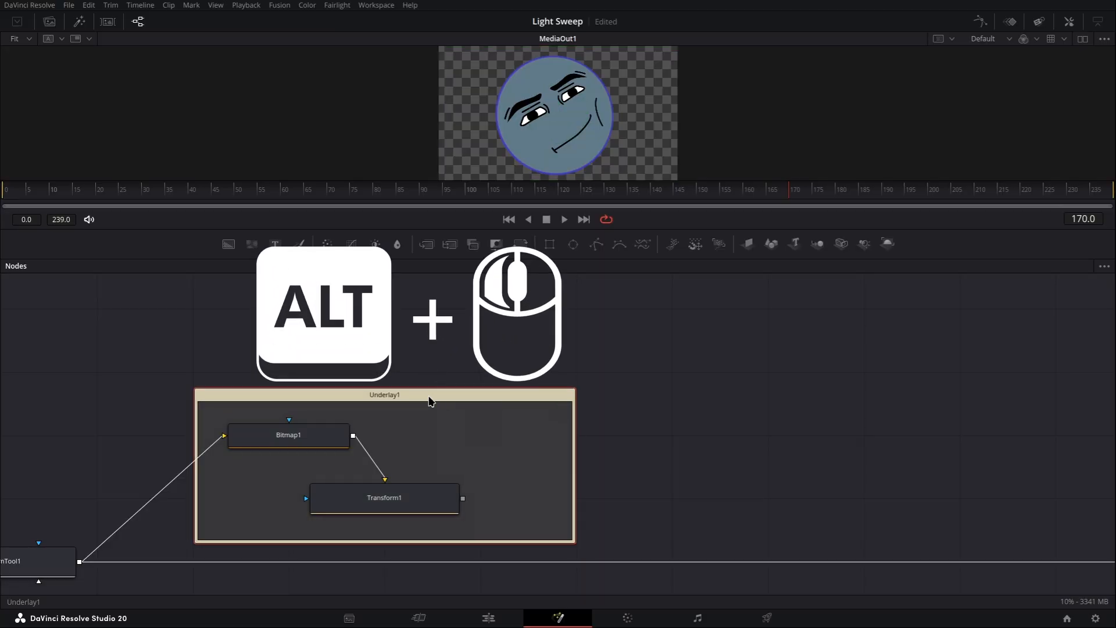
Rename the Underlay around Bitmap1 and Transform1 as MASK_EXTRACTION.
{"action": "key", "text": "F2"}
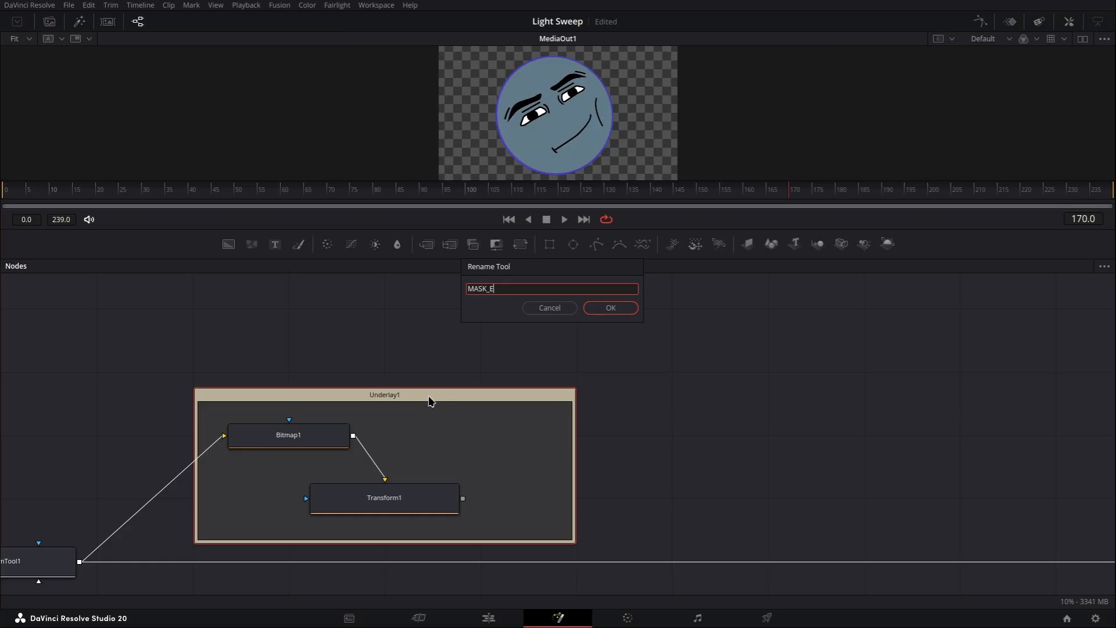
{"action": "type", "text": "MASK_EXTRACTION"}
{"action": "key", "text": "Return"}
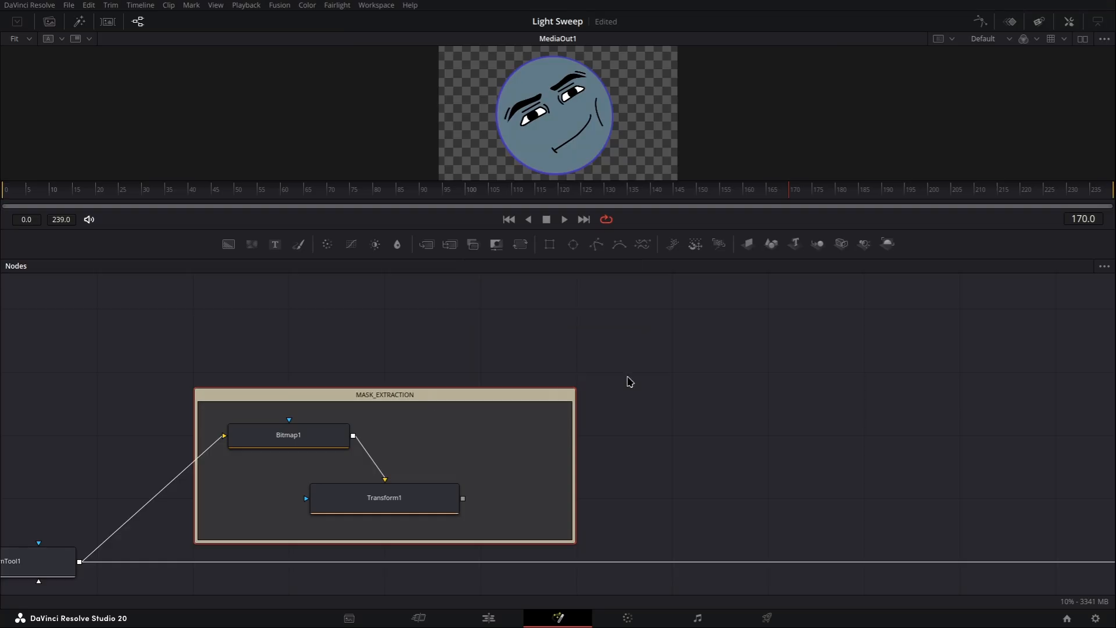
Add a Merge node beyond MASK_EXTRACTION, with CustomTool1 as its background and Transform1 as its foreground.
{"action": "key", "text": "shift+space"}
{"action": "type", "text": "merge"}
{"action": "key", "text": "Return"}
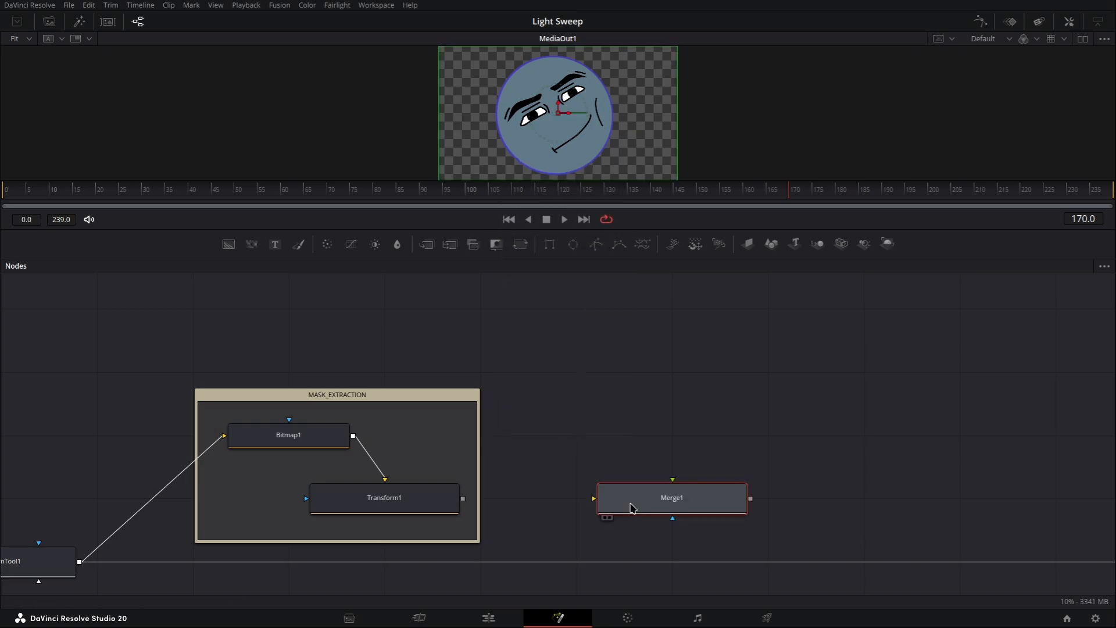
{"action": "left_click_drag", "start_coordinate": [79, 562], "coordinate": [600, 497]}
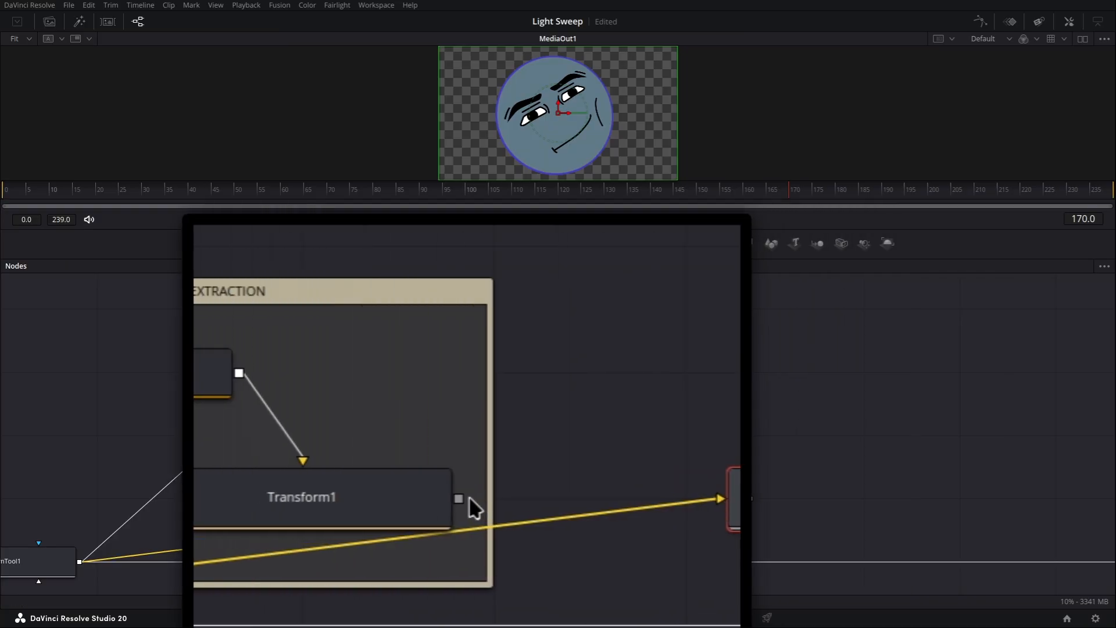
{"action": "left_click_drag", "start_coordinate": [435, 498], "coordinate": [671, 486]}
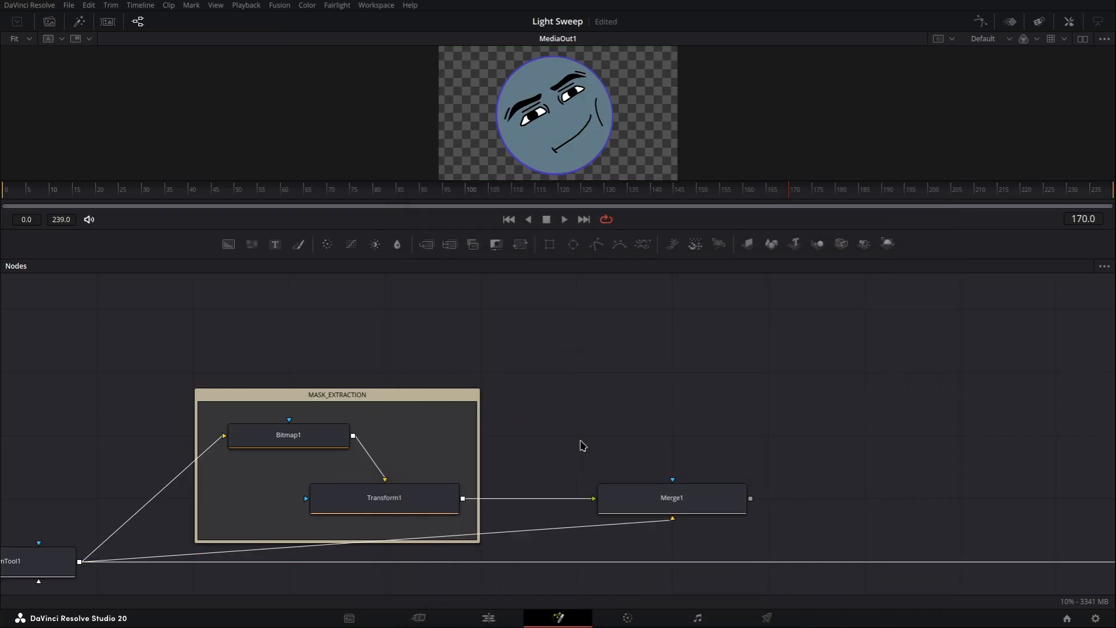
Add a second Bitmap node connected to Merge1's effect mask input, and move both nodes up, away from MASK_EXTRACTION.
{"action": "key", "text": "shift+space"}
{"action": "type", "text": "Bitmap"}
{"action": "left_click", "coordinate": [582, 442]}
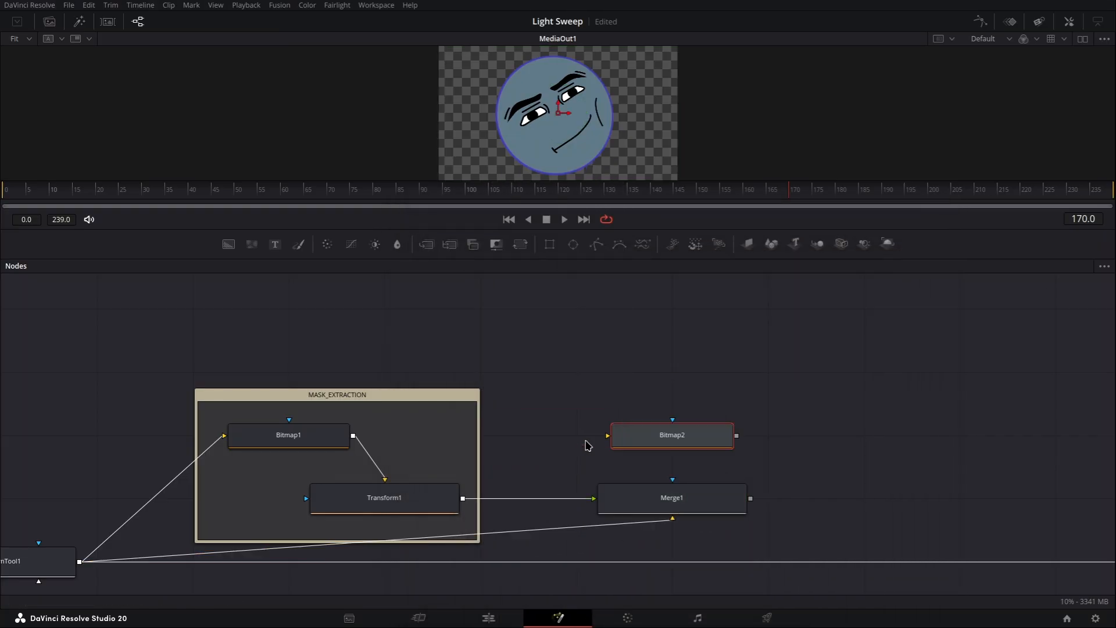
{"action": "left_click_drag", "start_coordinate": [657, 436], "coordinate": [561, 436]}
{"action": "left_click_drag", "start_coordinate": [641, 435], "coordinate": [673, 479]}
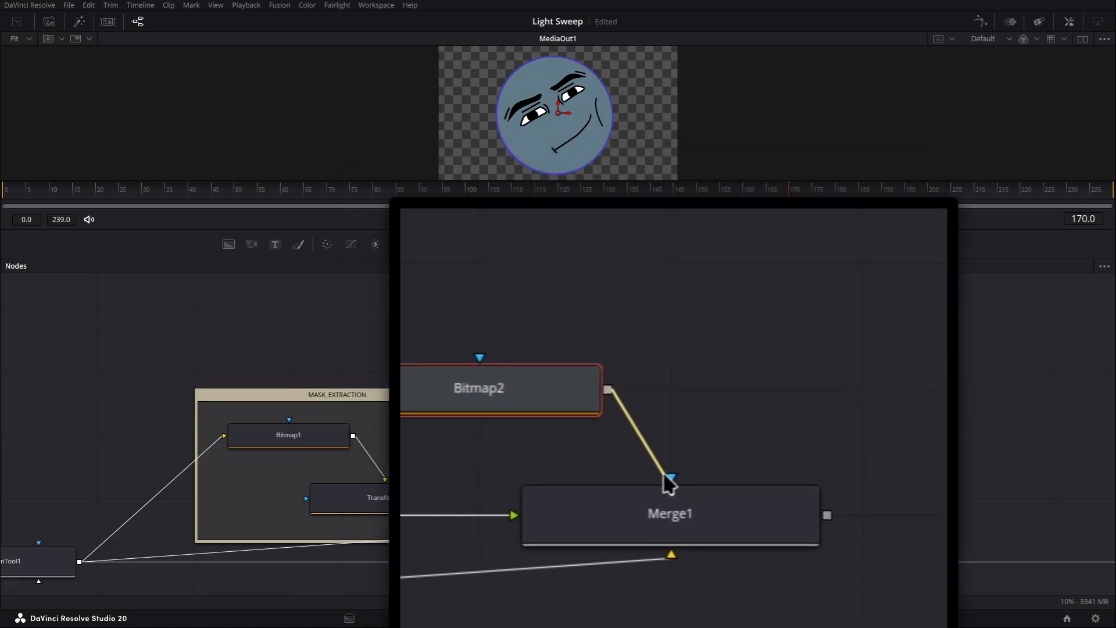
{"action": "left_click_drag", "start_coordinate": [586, 381], "coordinate": [672, 494]}
{"action": "left_click_drag", "start_coordinate": [672, 509], "coordinate": [749, 452]}
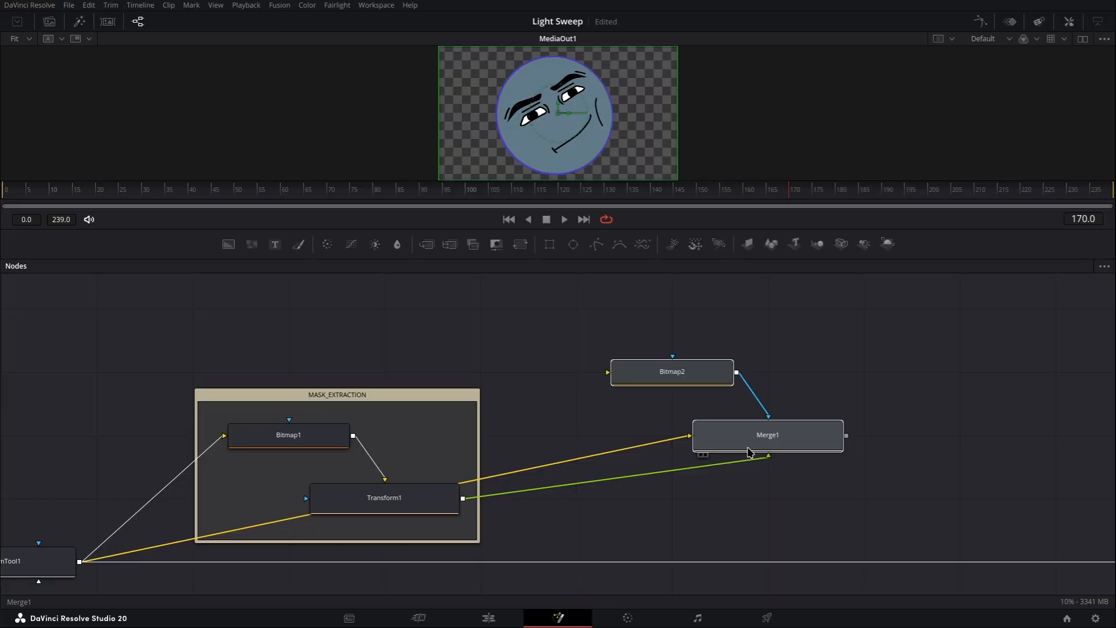
Add an unconnected Brightness / Contrast node just below Merge1.
{"action": "left_click_drag", "start_coordinate": [872, 491], "coordinate": [606, 483]}
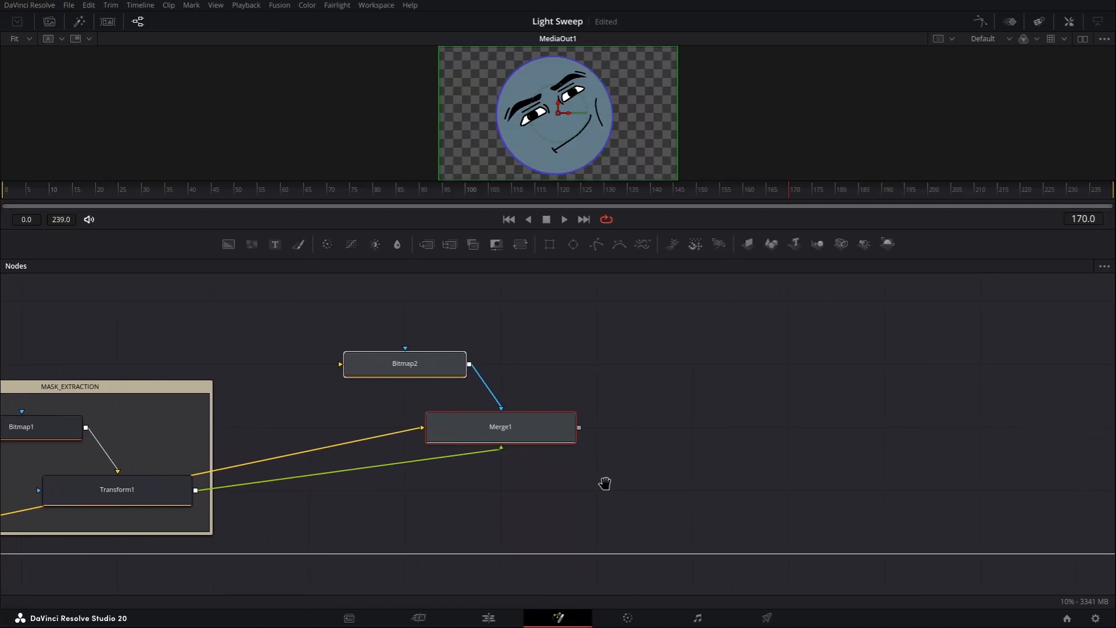
{"action": "left_click", "coordinate": [586, 498]}
{"action": "key", "text": "shift+space"}
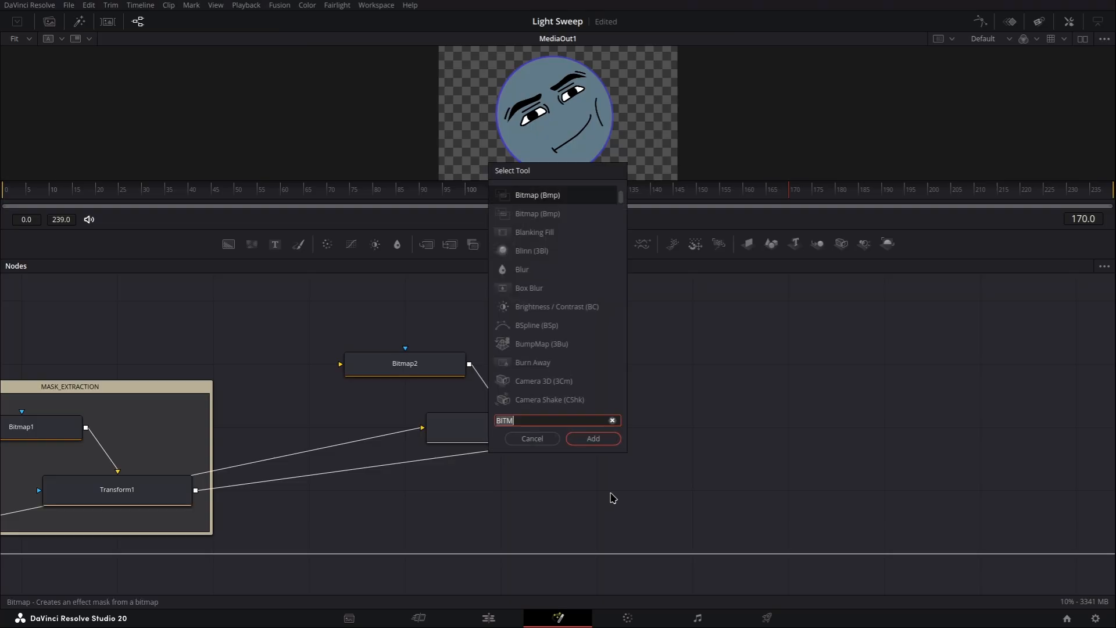
{"action": "type", "text": "BRIGHTNESS"}
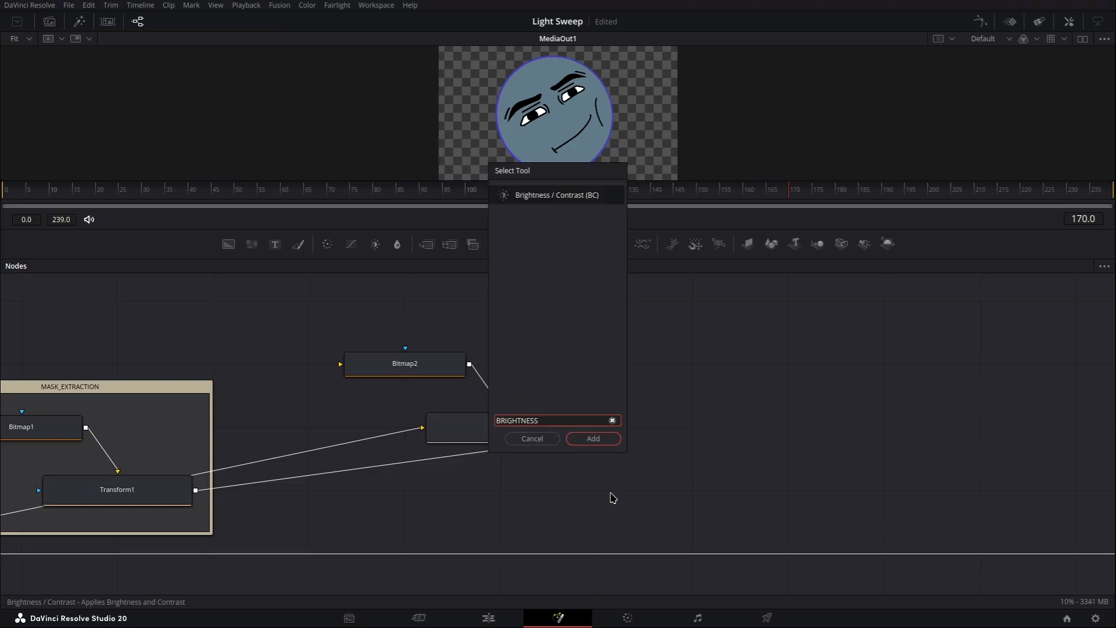
{"action": "key", "text": "Return"}
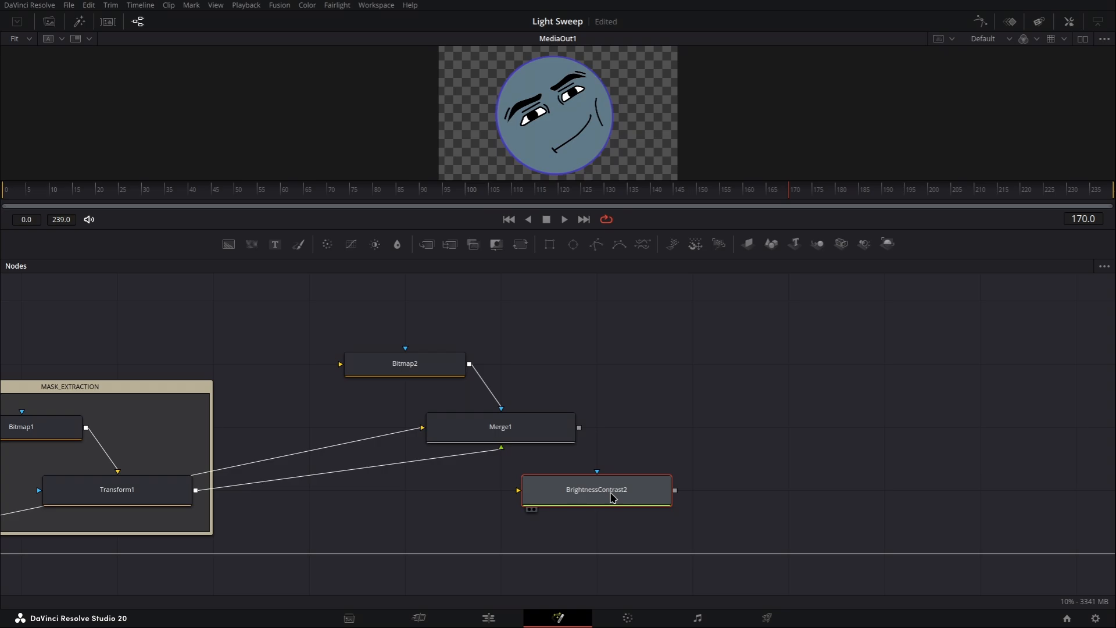
Connect Merge1's output to BrightnessContrast2's main input, and add an Underlay around Bitmap2, Merge1 and BrightnessContrast2.
{"action": "left_click_drag", "start_coordinate": [579, 428], "coordinate": [520, 495]}
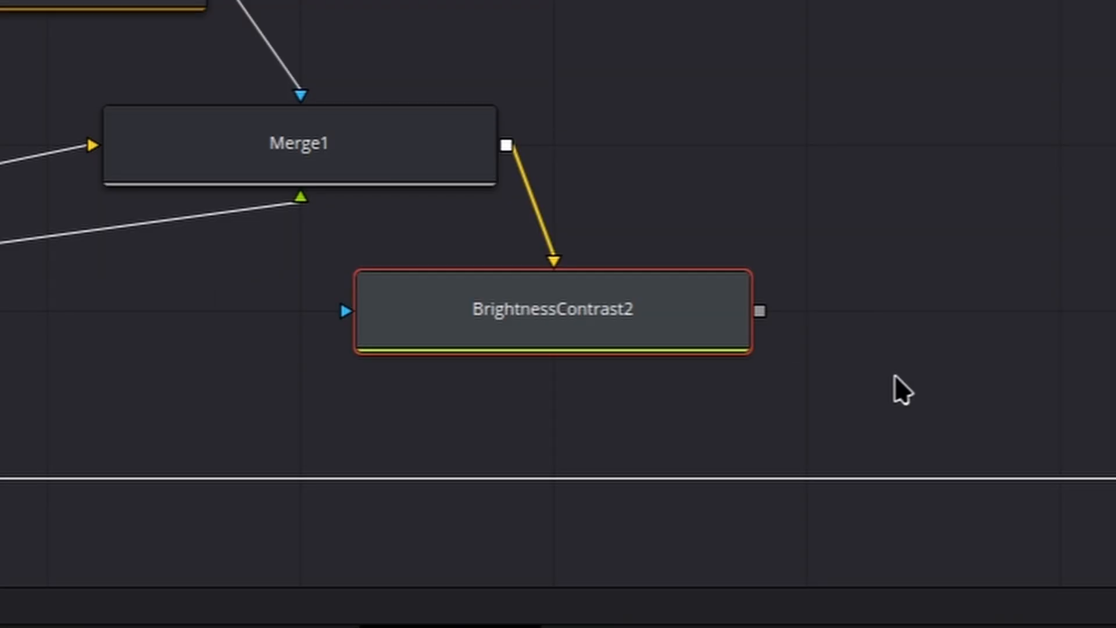
{"action": "left_click_drag", "start_coordinate": [729, 520], "coordinate": [384, 343]}
{"action": "key", "text": "shift+space"}
{"action": "type", "text": "underlay"}
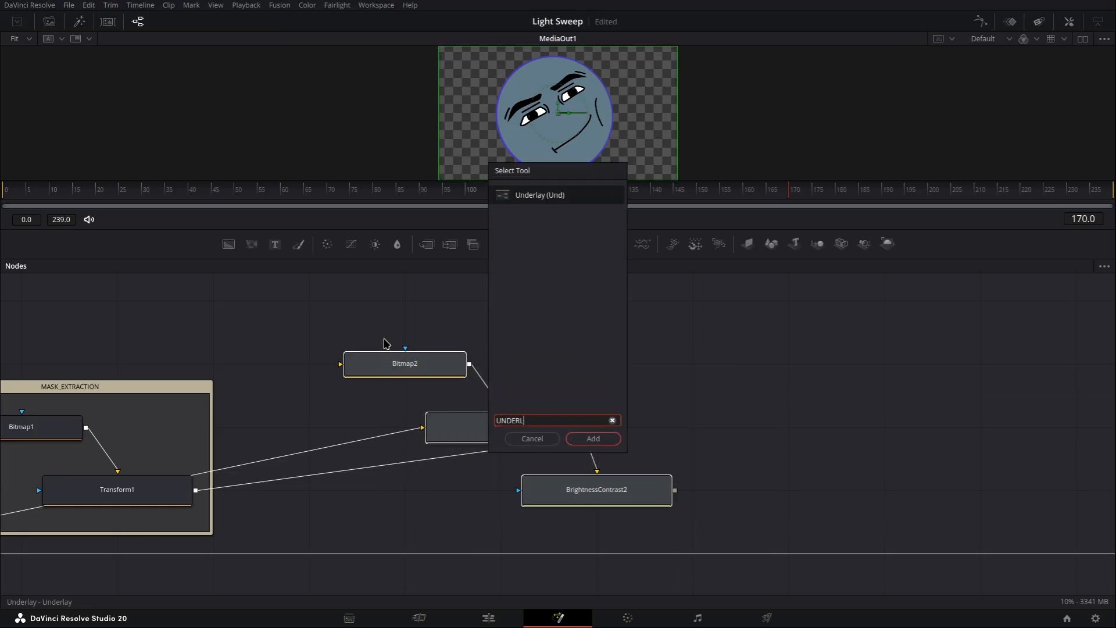
{"action": "key", "text": "Return"}
Rename the Underlay around Bitmap2, Merge1 and BrightnessContrast2 as EDGE_ISOLATION.
{"action": "key", "text": "F2"}
{"action": "type", "text": "ED"}
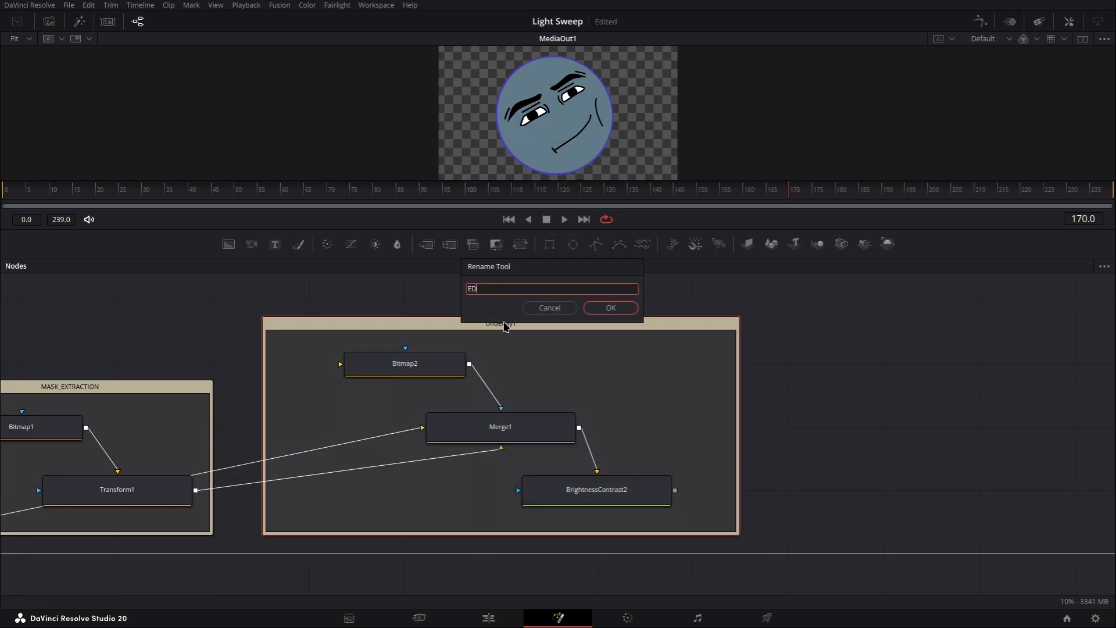
{"action": "type", "text": "GE_ISOLATION"}
{"action": "key", "text": "Return"}
Add a Merge node beyond EDGE_ISOLATION with BrightnessContrast2 as its background, and save the project.
{"action": "left_click", "coordinate": [853, 439]}
{"action": "left_click_drag", "start_coordinate": [853, 439], "coordinate": [605, 438]}
{"action": "key", "text": "shift+space"}
{"action": "type", "text": "merge"}
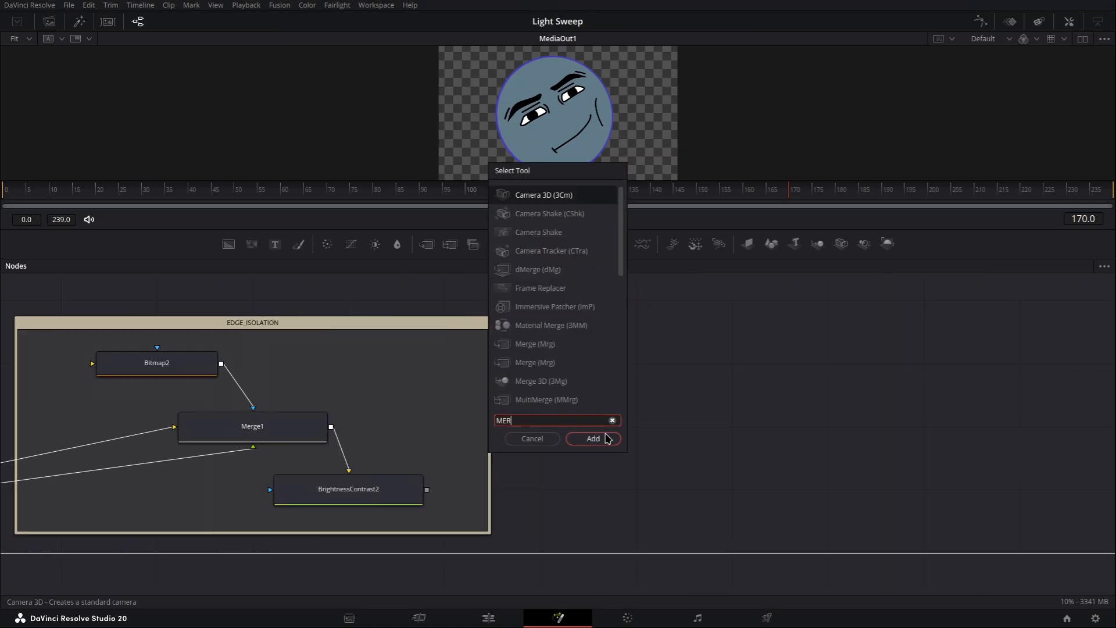
{"action": "key", "text": "Return"}
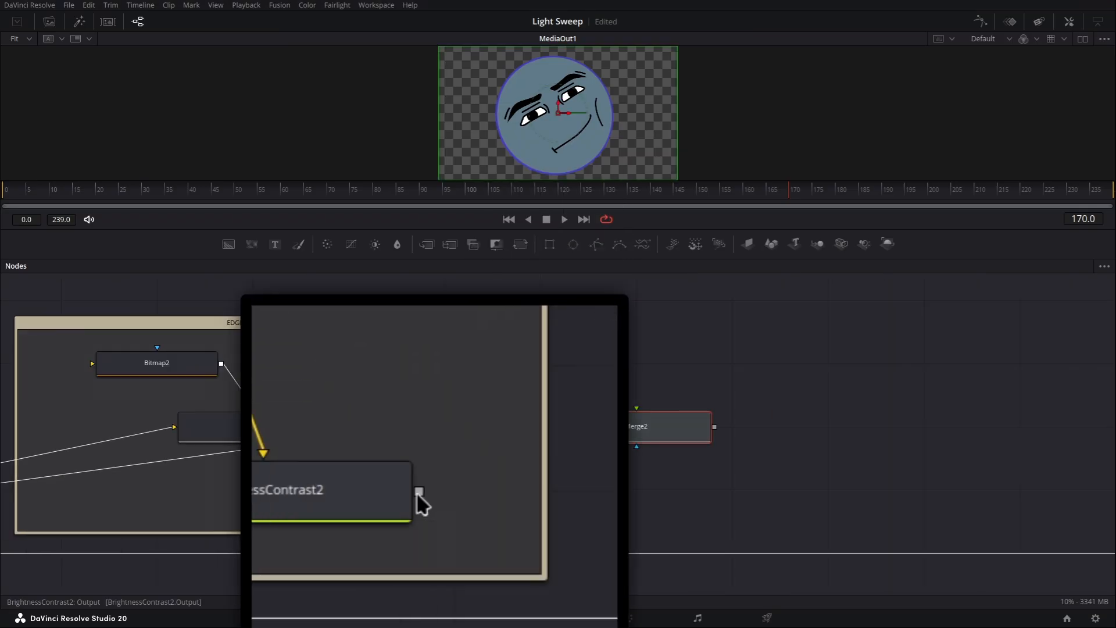
{"action": "left_click_drag", "start_coordinate": [427, 490], "coordinate": [701, 436]}
{"action": "left_click", "coordinate": [738, 493]}
{"action": "key", "text": "ctrl+s"}
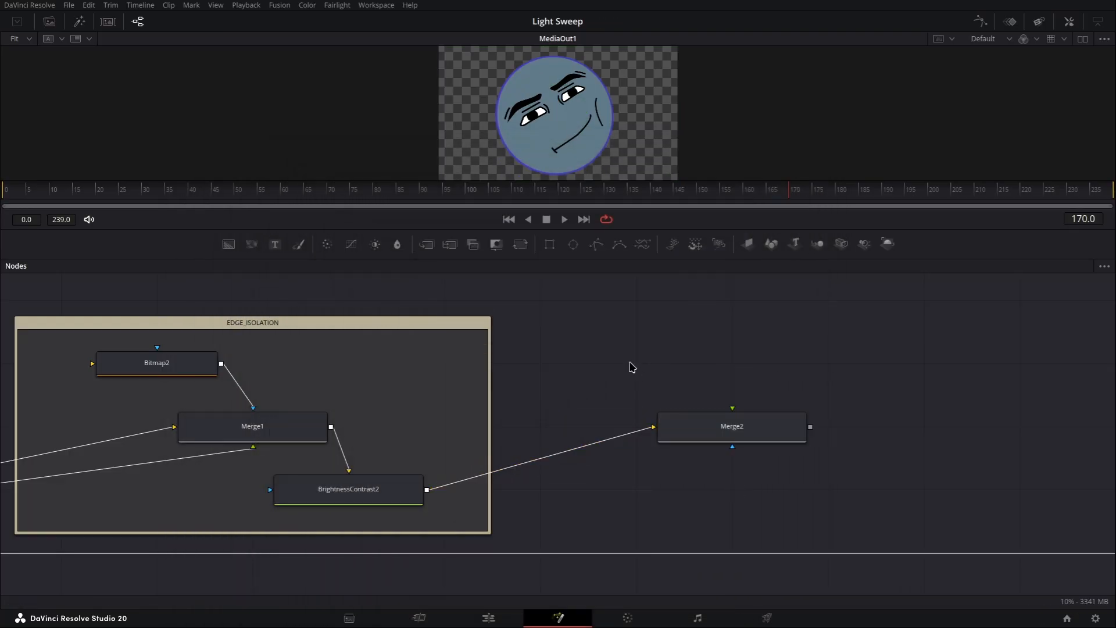
Add a third Bitmap node above Merge2, connect it to Merge2's foreground input, and save the project.
{"action": "key", "text": "shift+space"}
{"action": "type", "text": "BITMA"}
{"action": "key", "text": "Return"}
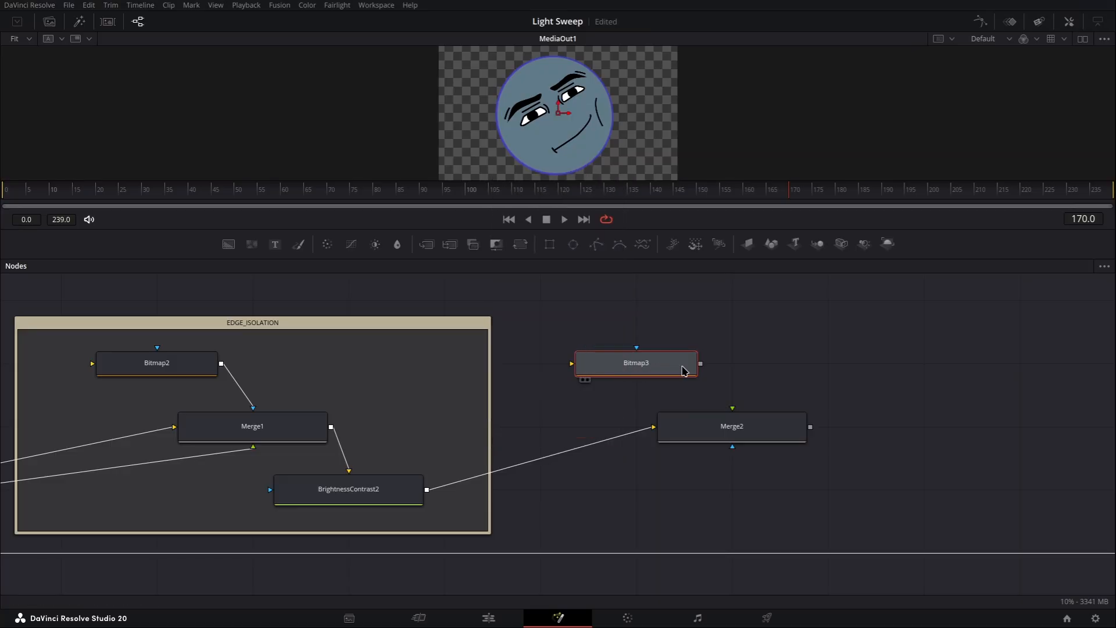
{"action": "left_click_drag", "start_coordinate": [700, 363], "coordinate": [733, 409]}
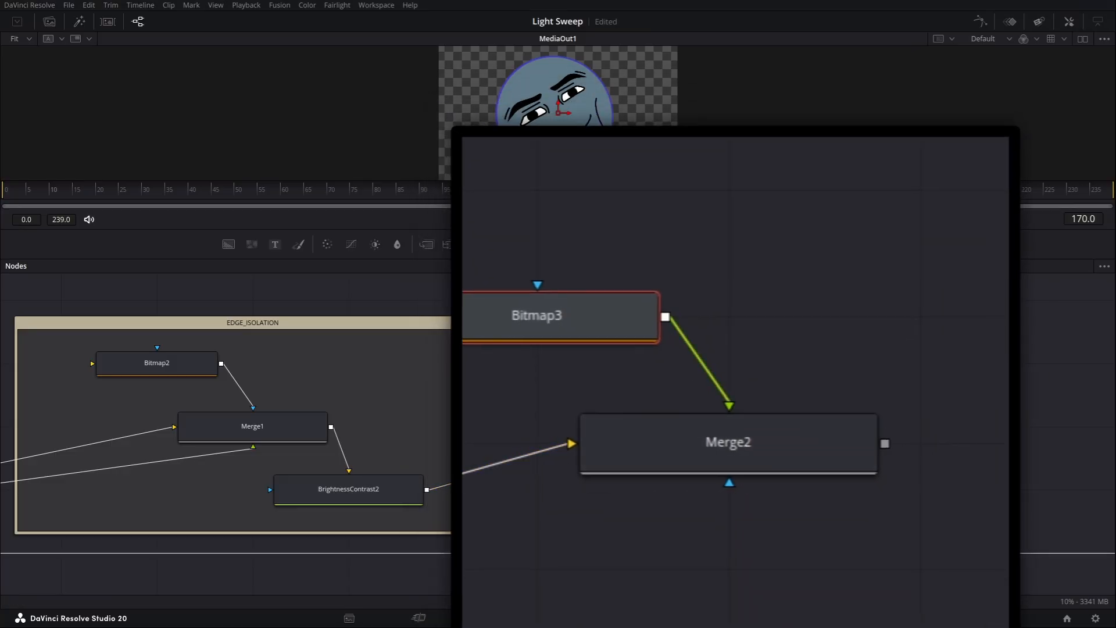
{"action": "left_click", "coordinate": [887, 432]}
{"action": "key", "text": "ctrl+s"}
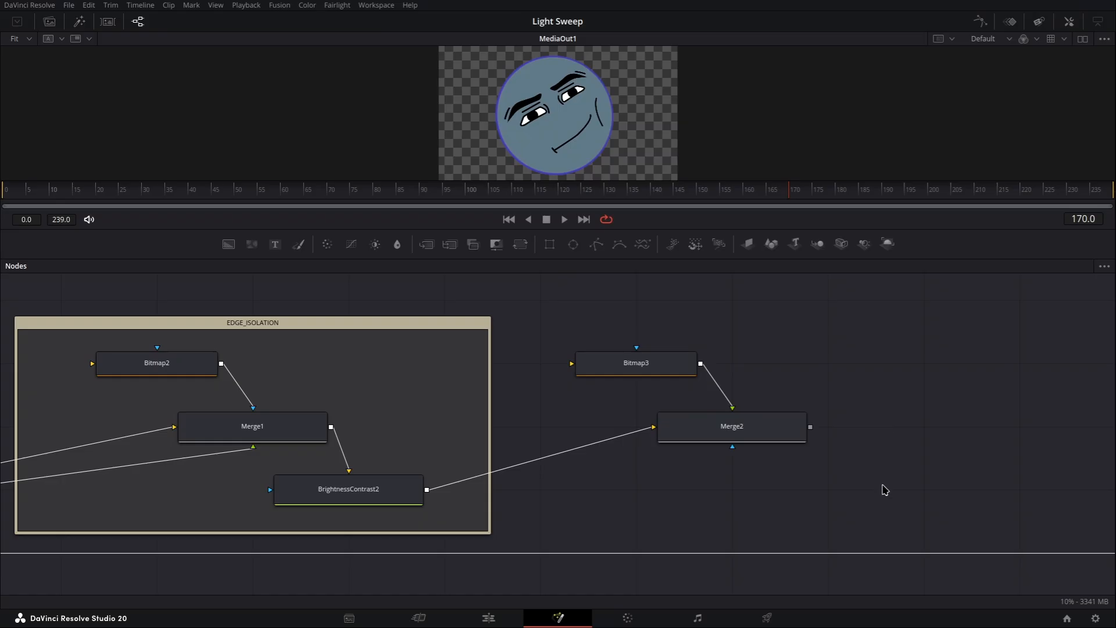
Add an Underlay around Bitmap3 and Merge2, rename it SWEEP, and save the project.
{"action": "left_click_drag", "start_coordinate": [885, 490], "coordinate": [601, 332]}
{"action": "key", "text": "shift+space"}
{"action": "type", "text": "underlay"}
{"action": "key", "text": "Return"}
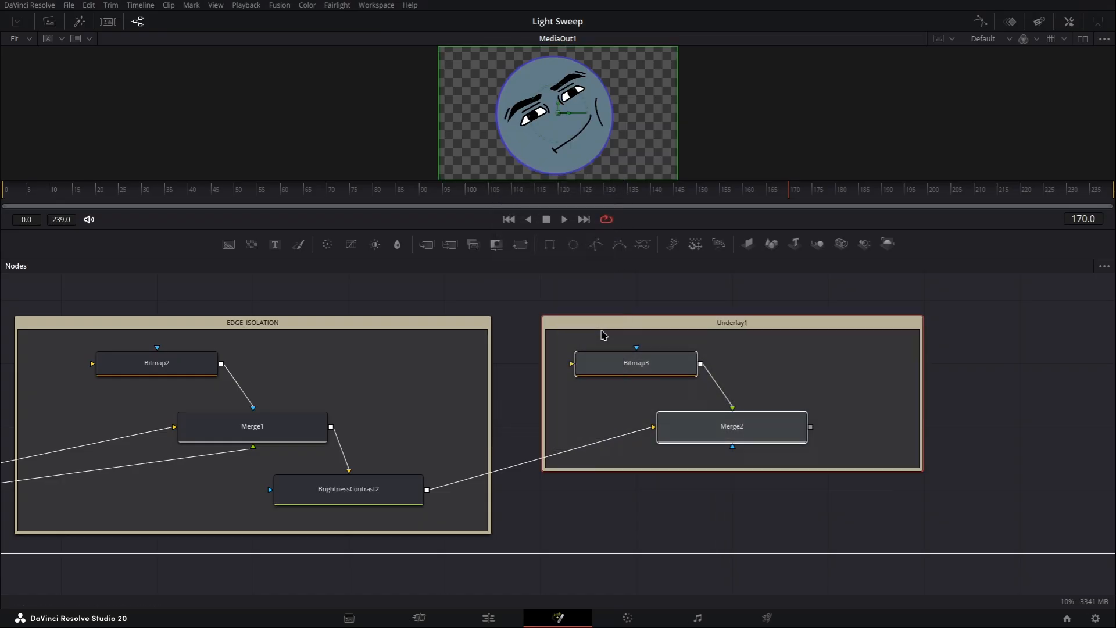
{"action": "left_click", "coordinate": [685, 321]}
{"action": "key", "text": "F2"}
{"action": "type", "text": "SWEEP"}
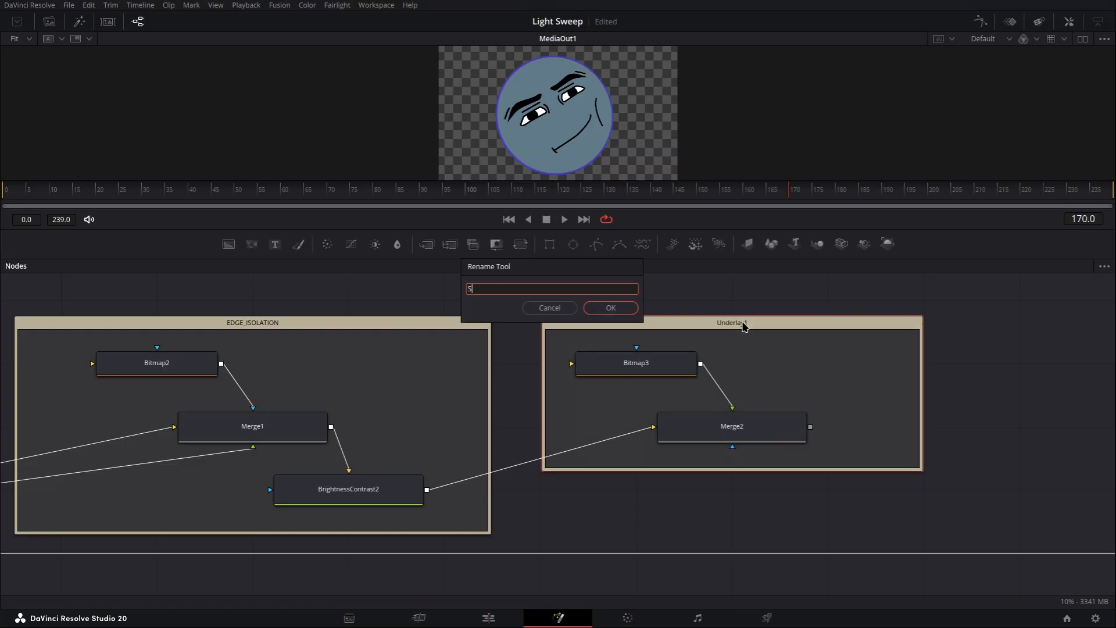
{"action": "key", "text": "Return"}
{"action": "left_click", "coordinate": [767, 309]}
{"action": "key", "text": "ctrl+s"}
Add a Background node beyond the SWEEP Underlay and connect Merge2's output to its effect mask input.
{"action": "left_click_drag", "start_coordinate": [1002, 411], "coordinate": [429, 417]}
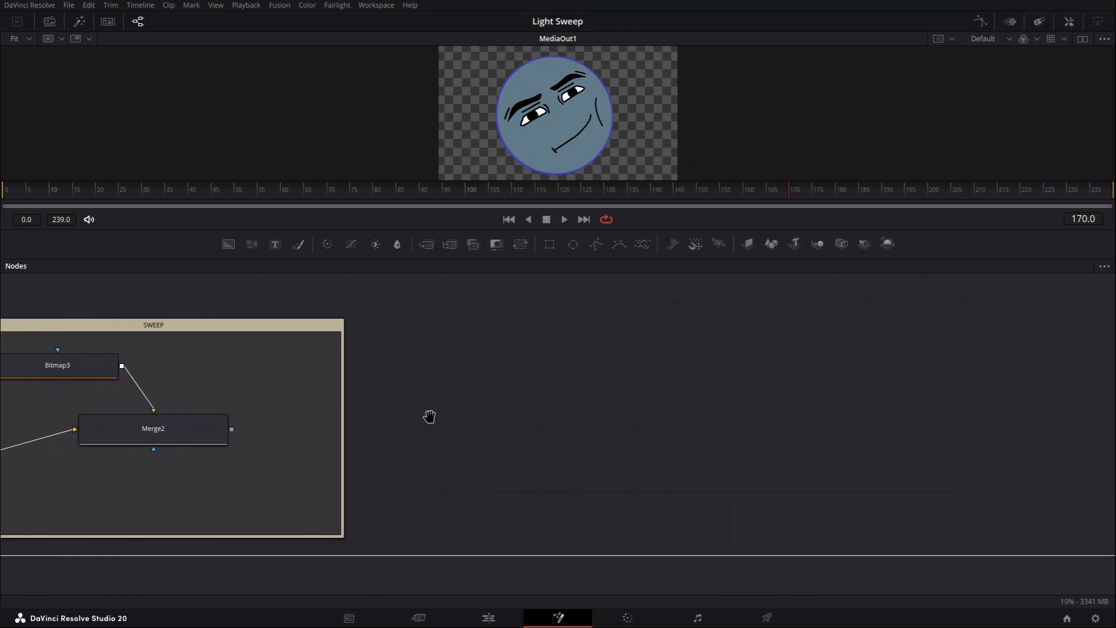
{"action": "key", "text": "shift+space"}
{"action": "type", "text": "background"}
{"action": "key", "text": "Return"}
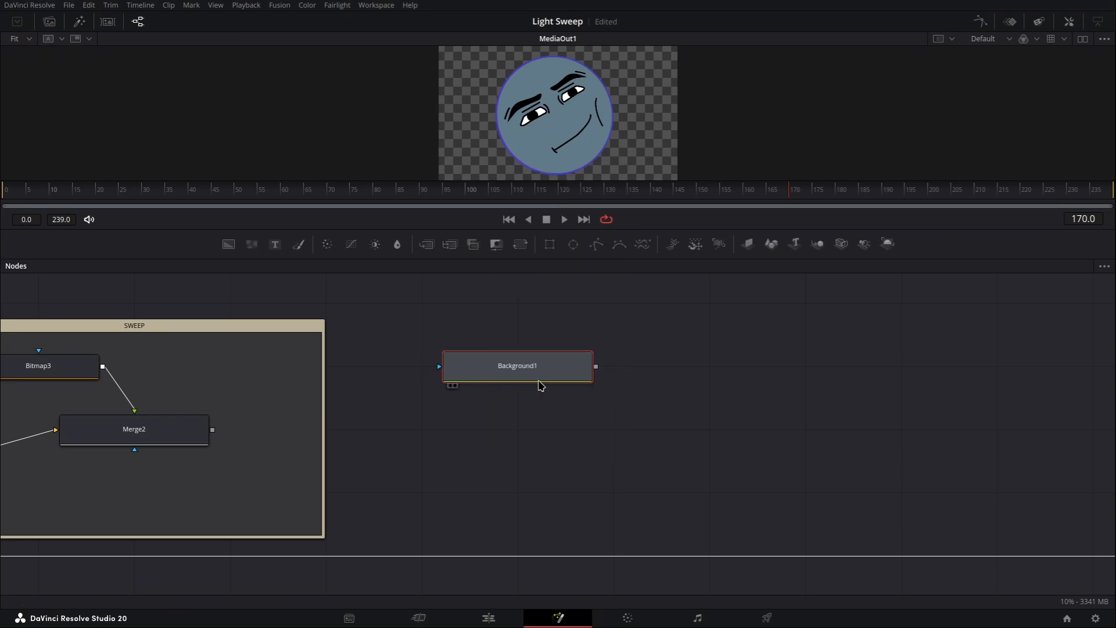
{"action": "left_click_drag", "start_coordinate": [162, 430], "coordinate": [441, 368]}
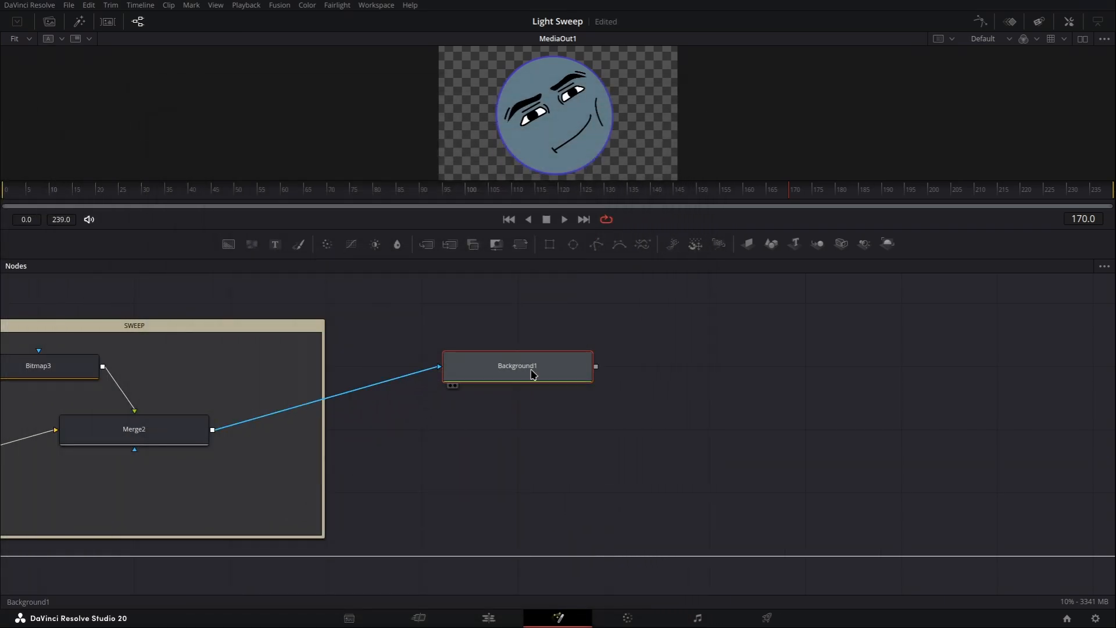
Rename the new Background node as Background2.
{"action": "key", "text": "F2"}
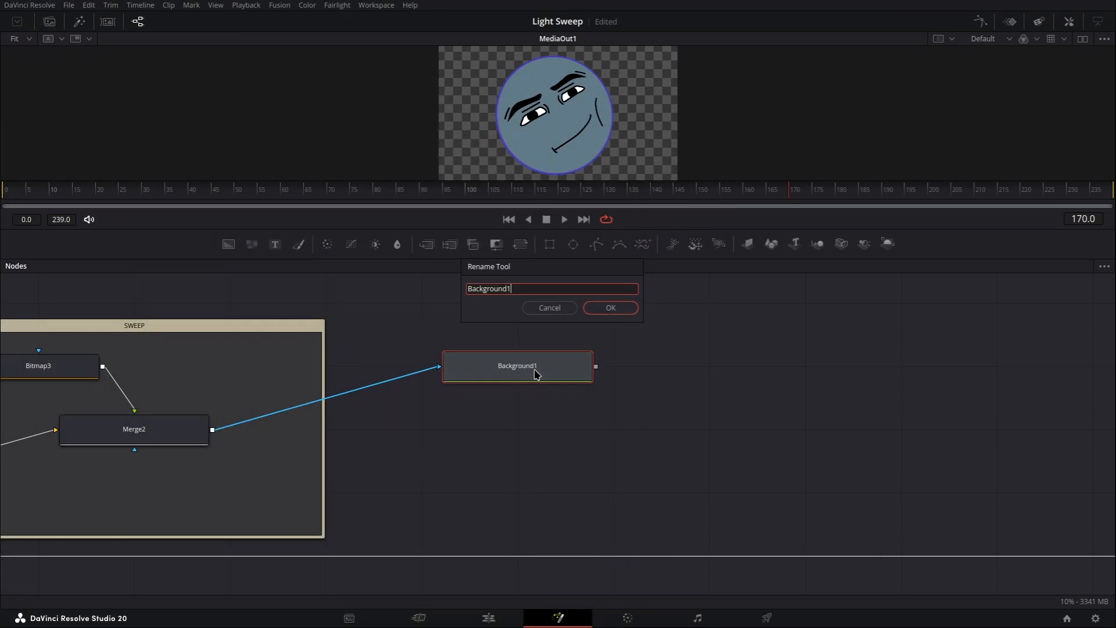
{"action": "key", "text": "BackSpace"}
{"action": "type", "text": "2"}
{"action": "key", "text": "Return"}
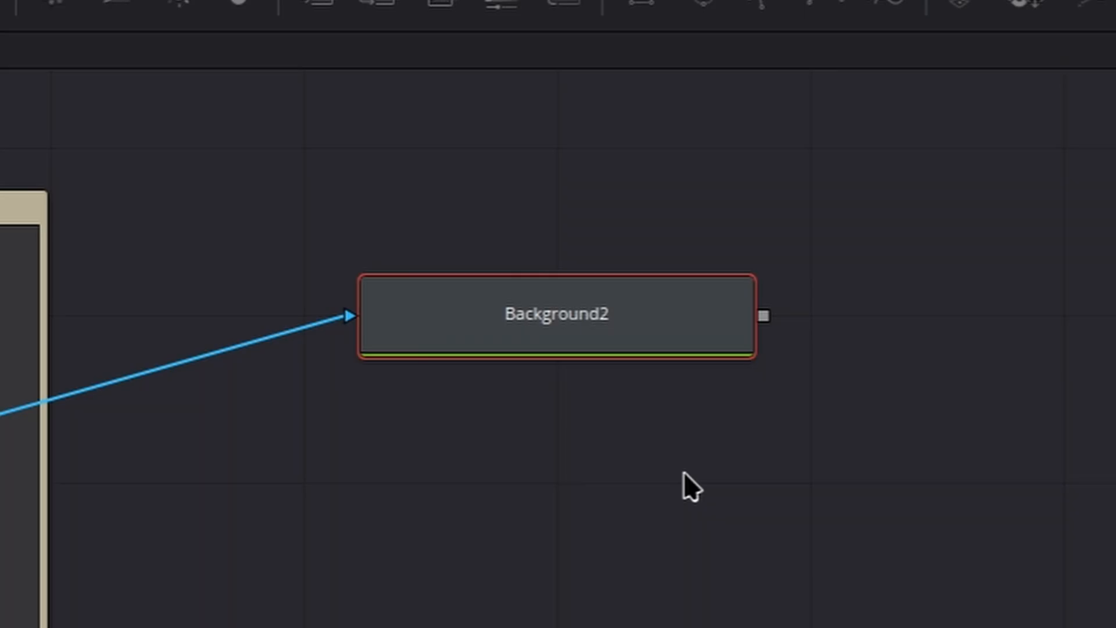
{"action": "left_click", "coordinate": [569, 431]}
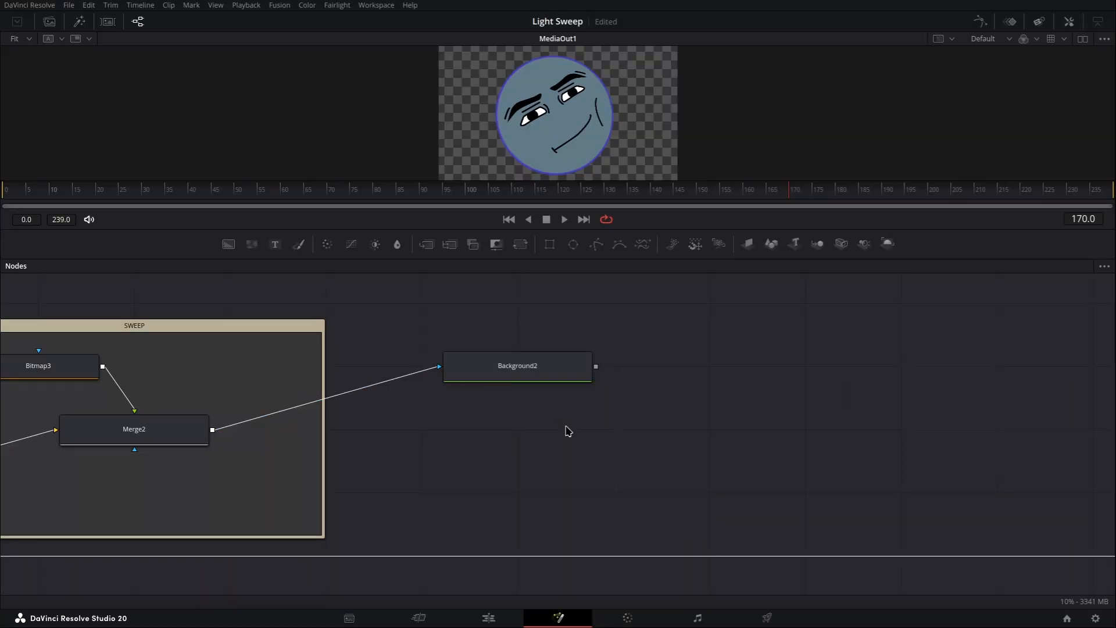
Add a Merge node below Background2, with CustomTool1 as its background and Background2 as its foreground.
{"action": "key", "text": "shift+space"}
{"action": "type", "text": "merge"}
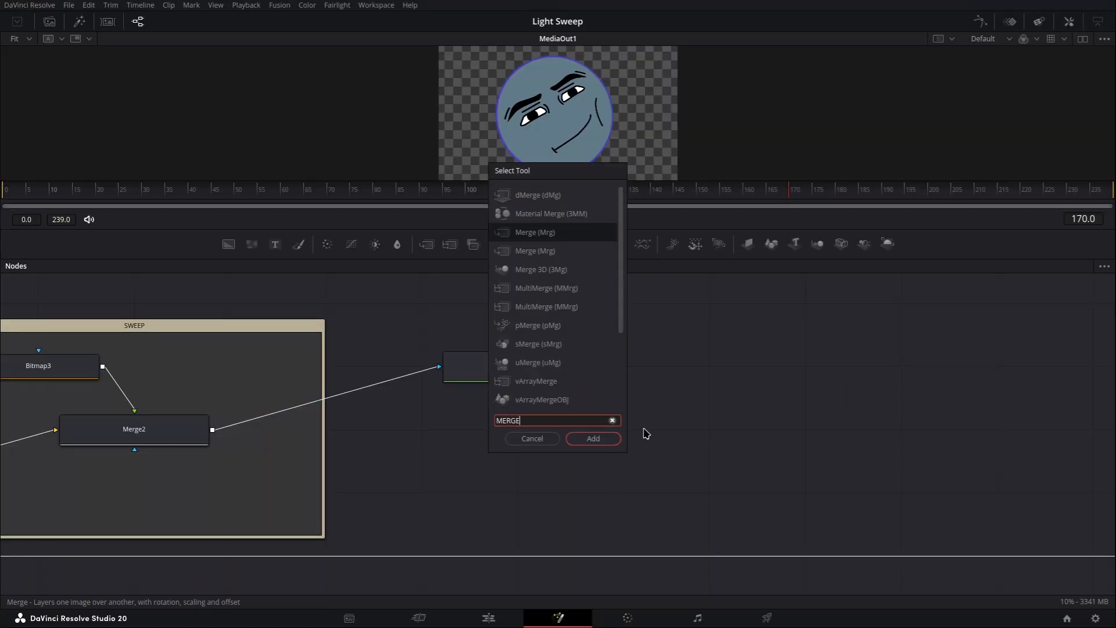
{"action": "key", "text": "Return"}
{"action": "scroll", "coordinate": [605, 428], "scroll_direction": "left", "scroll_amount": 10}
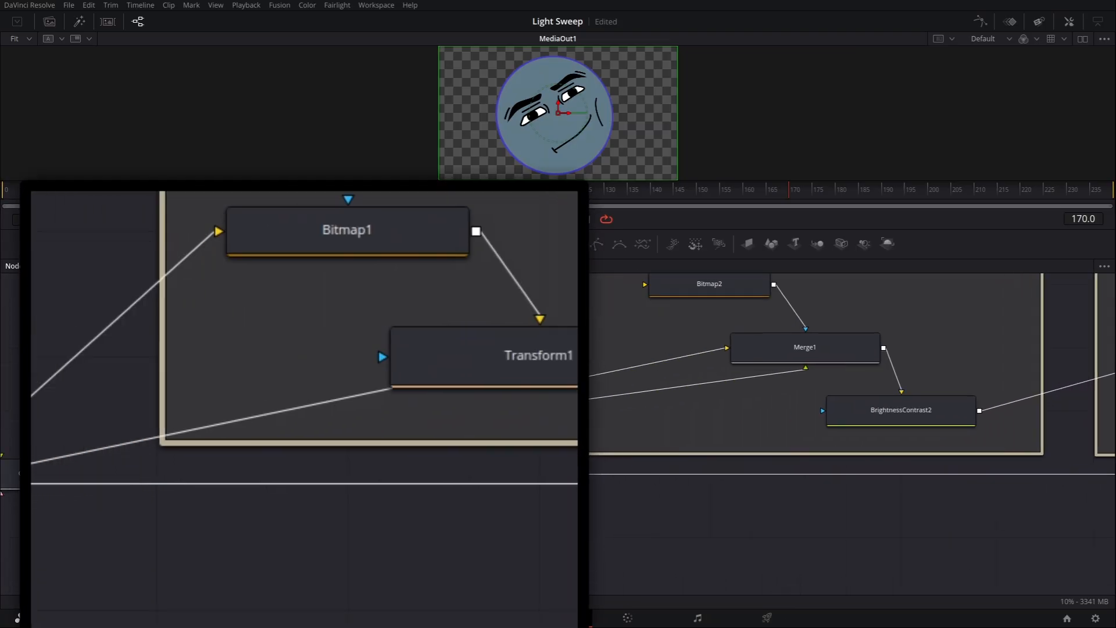
{"action": "left_click_drag", "start_coordinate": [281, 469], "coordinate": [589, 348]}
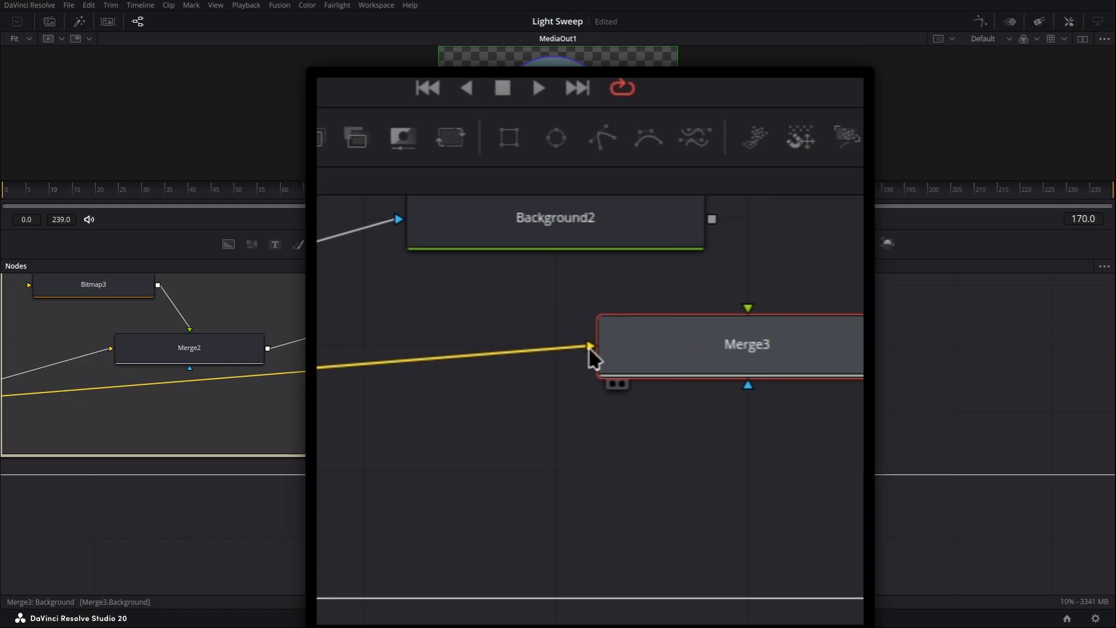
{"action": "left_click_drag", "start_coordinate": [720, 372], "coordinate": [572, 465]}
{"action": "left_click_drag", "start_coordinate": [505, 381], "coordinate": [521, 430]}
Add a Matte Control node just below Merge3 and rename it MatteControl1.
{"action": "key", "text": "shift+space"}
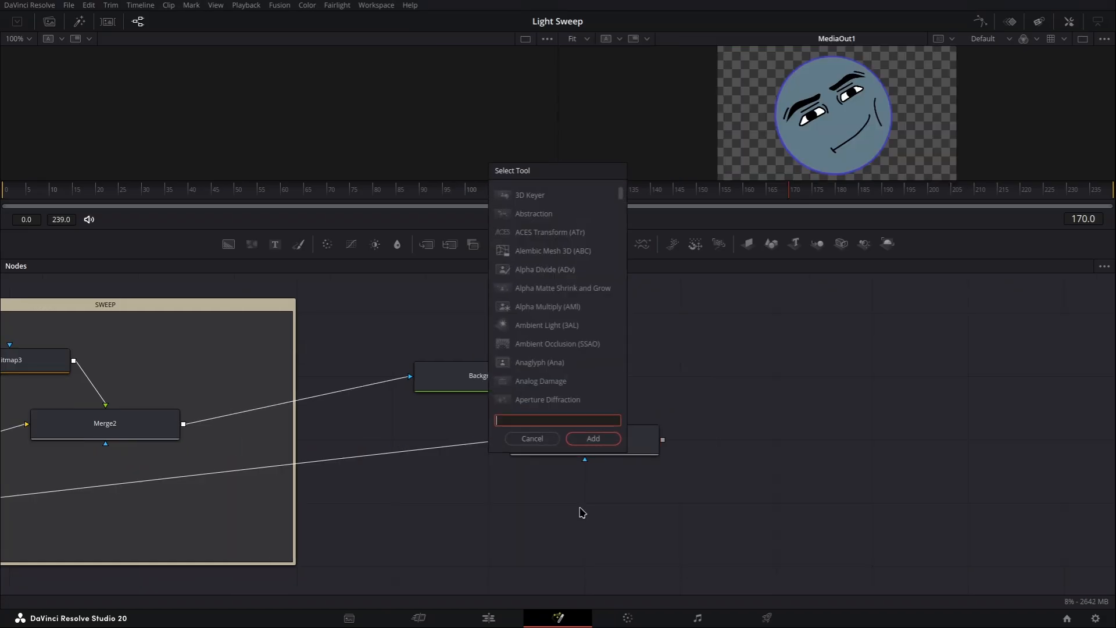
{"action": "type", "text": "matte"}
{"action": "key", "text": "Return"}
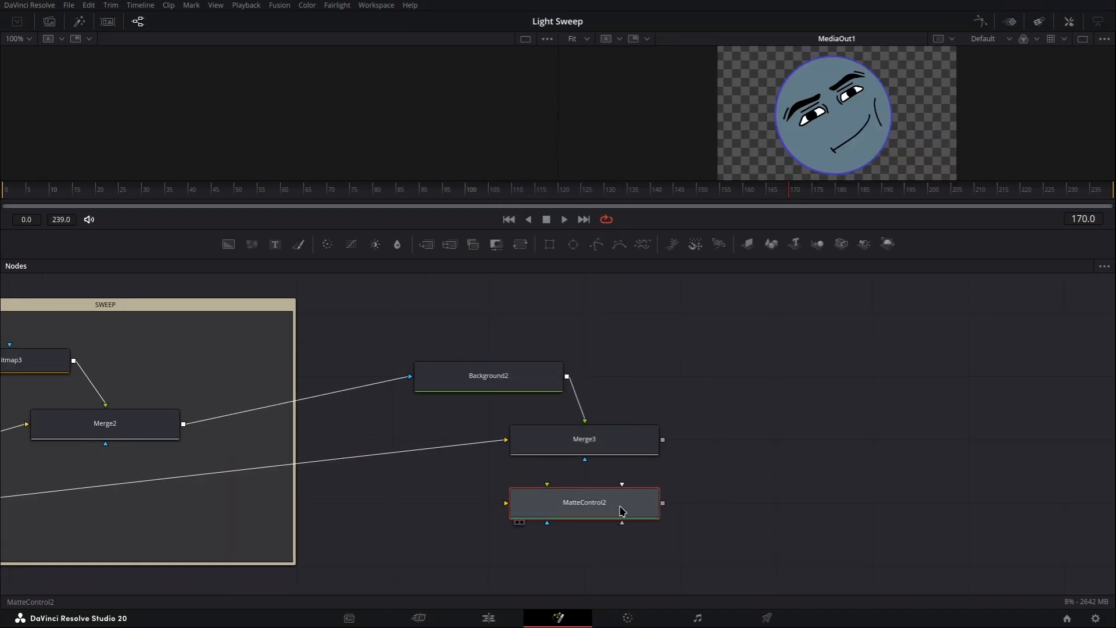
{"action": "key", "text": "F2"}
{"action": "type", "text": "1"}
{"action": "key", "text": "Return"}
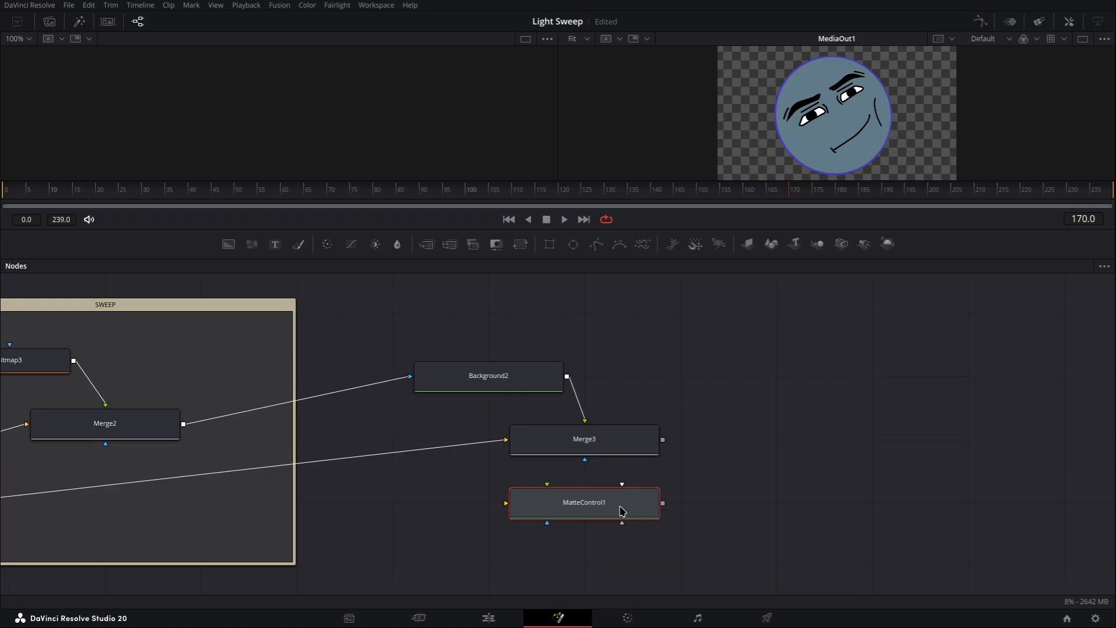
Connect Merge3's output to MatteControl1's background input and CustomTool1's output to a matte input of MatteControl1.
{"action": "left_click_drag", "start_coordinate": [663, 441], "coordinate": [689, 410]}
{"action": "left_click_drag", "start_coordinate": [676, 459], "coordinate": [507, 507]}
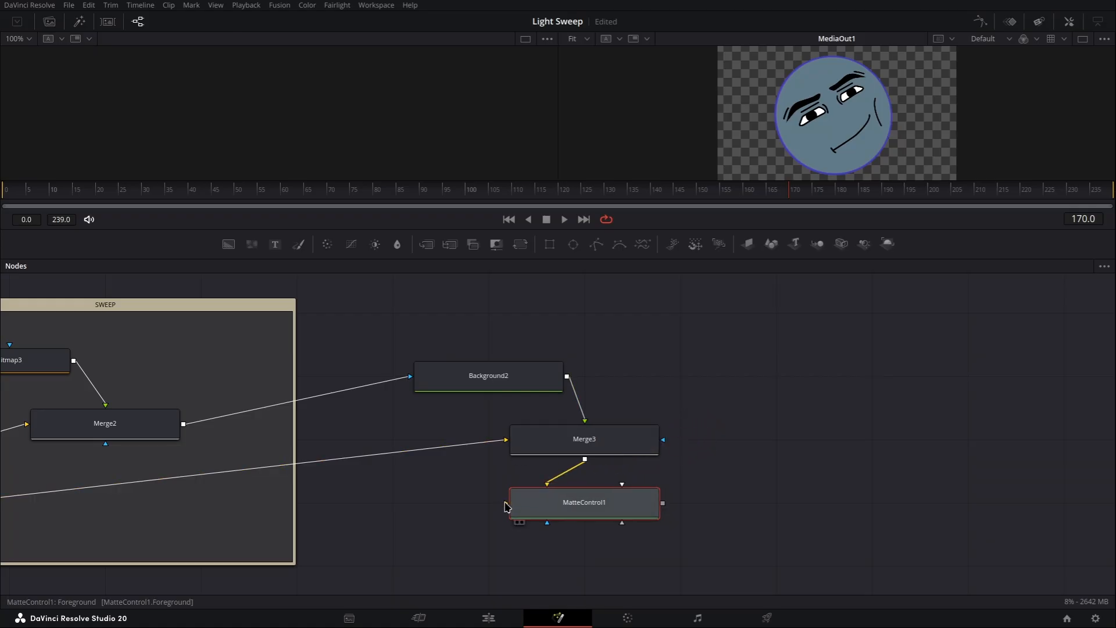
{"action": "scroll", "coordinate": [508, 507], "scroll_direction": "down", "scroll_amount": 4}
{"action": "left_click_drag", "start_coordinate": [309, 508], "coordinate": [752, 487]}
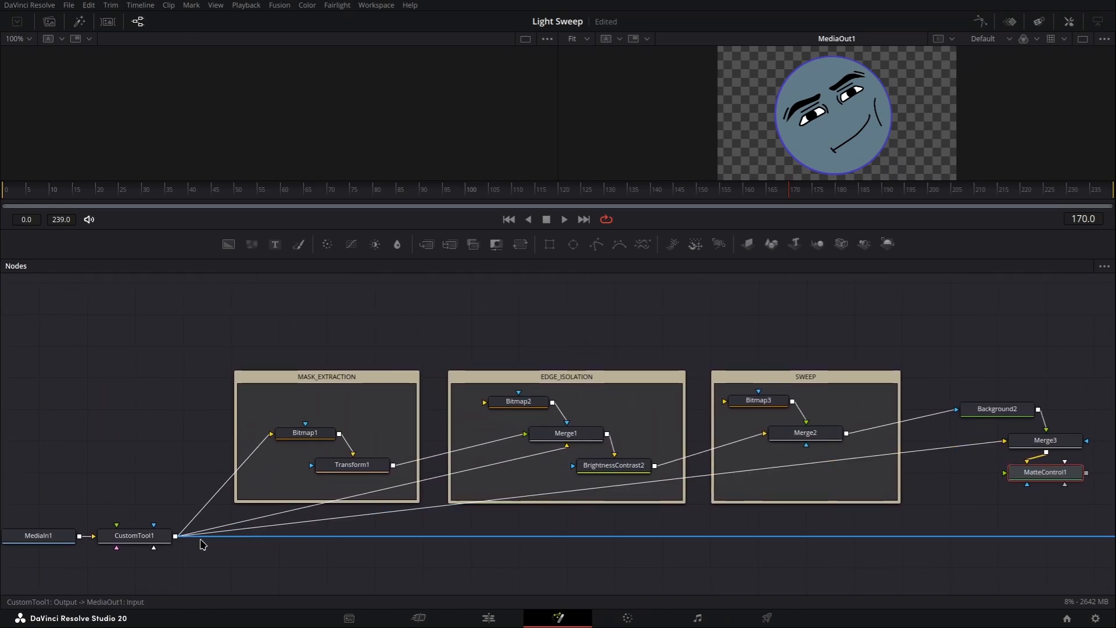
{"action": "left_click_drag", "start_coordinate": [175, 536], "coordinate": [616, 513]}
Add a second Matte Control beside MatteControl1, with Background2 as its background and CustomTool1 connected to a matte input.
{"action": "key", "text": "shift+space"}
{"action": "type", "text": "matte"}
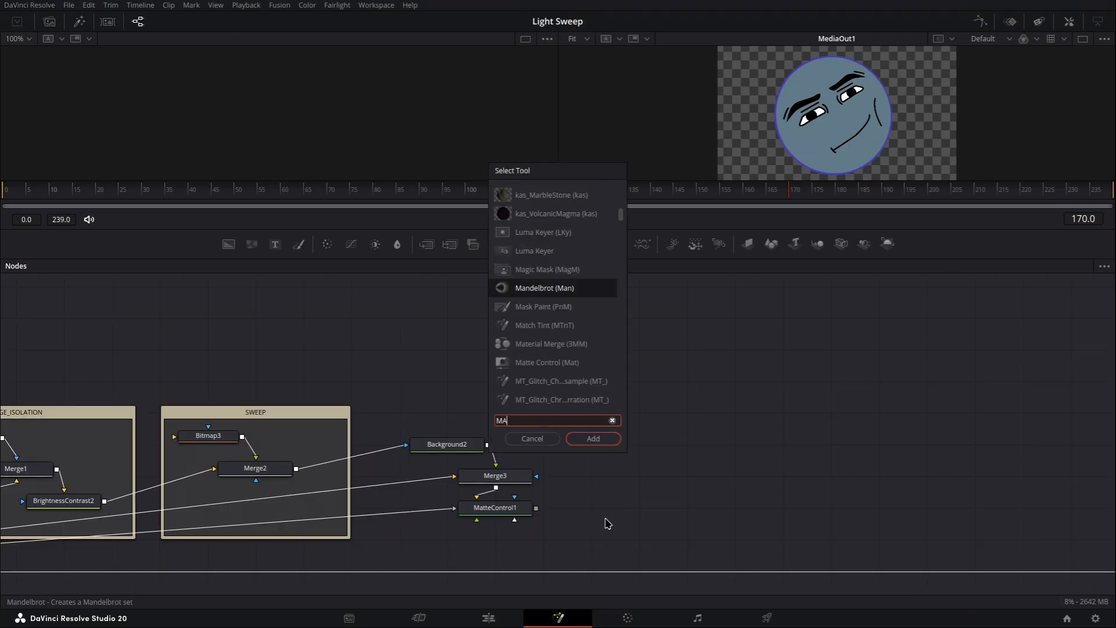
{"action": "key", "text": "Return"}
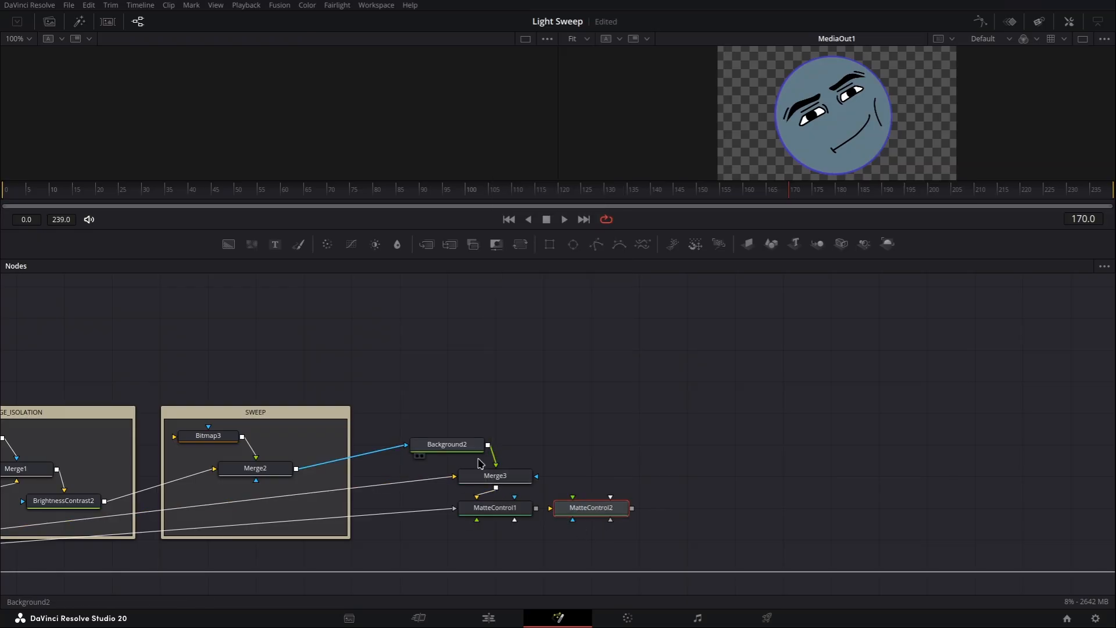
{"action": "left_click_drag", "start_coordinate": [488, 445], "coordinate": [552, 511]}
{"action": "left_click_drag", "start_coordinate": [120, 527], "coordinate": [809, 502]}
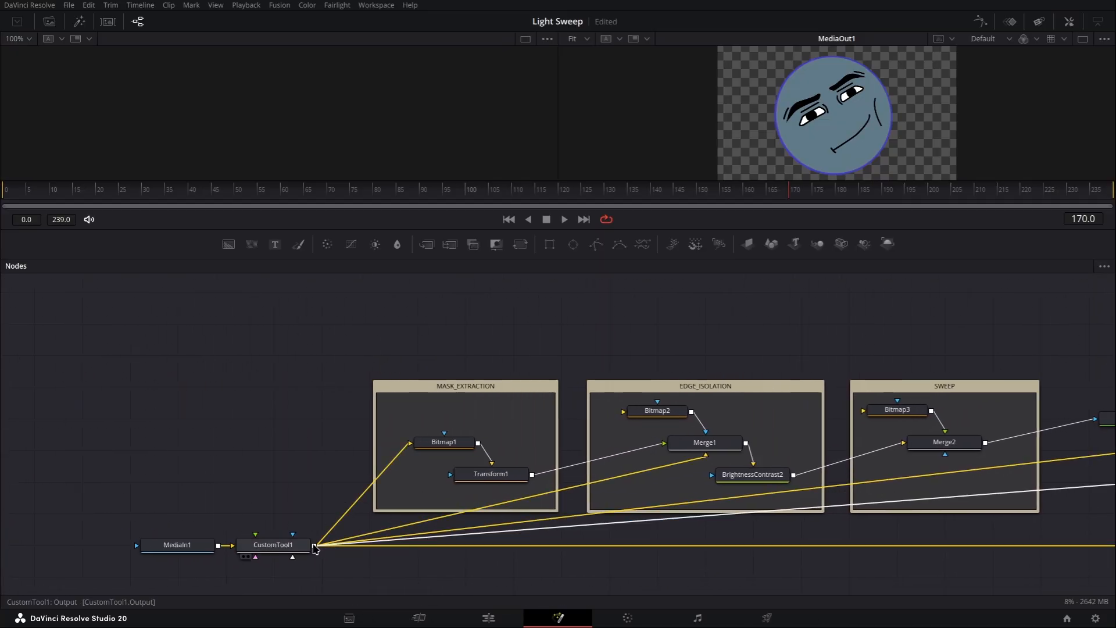
{"action": "left_click_drag", "start_coordinate": [314, 546], "coordinate": [864, 497]}
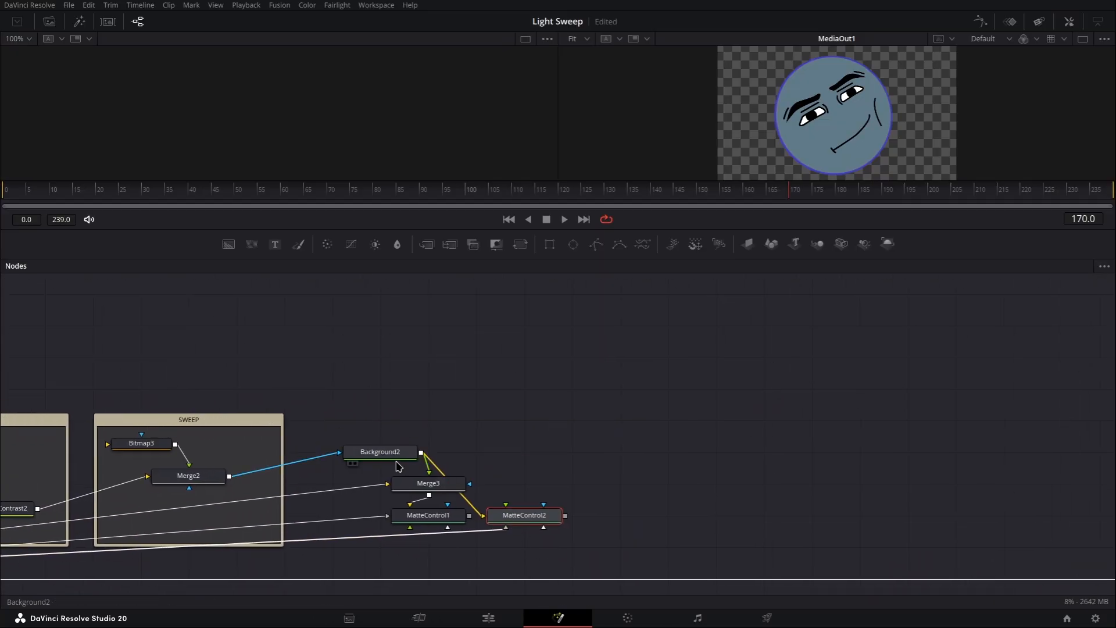
Add a Switch node below the two Matte Controls and connect MatteControl1 and MatteControl2 to its inputs.
{"action": "key", "text": "shift+space"}
{"action": "type", "text": "SWITCH"}
{"action": "key", "text": "Return"}
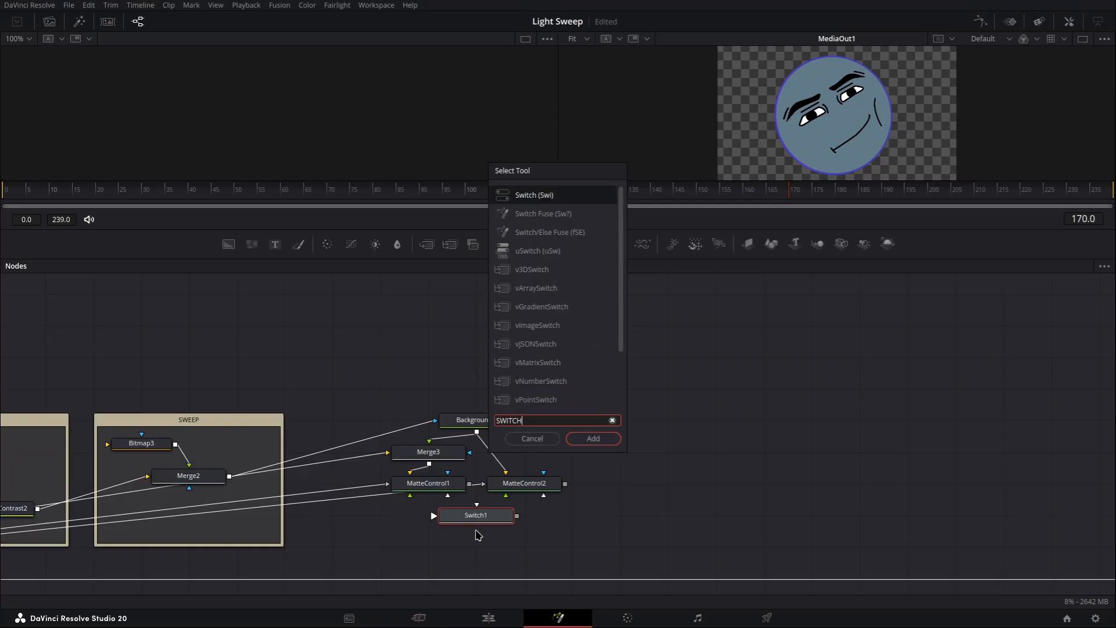
{"action": "scroll", "coordinate": [478, 535], "scroll_direction": "up", "scroll_amount": 3}
{"action": "left_click_drag", "start_coordinate": [461, 436], "coordinate": [395, 507]}
Add an Underlay around Background2, Merge3, both Matte Controls and Switch1, and rename it COLOR.
{"action": "left_click_drag", "start_coordinate": [675, 431], "coordinate": [329, 515]}
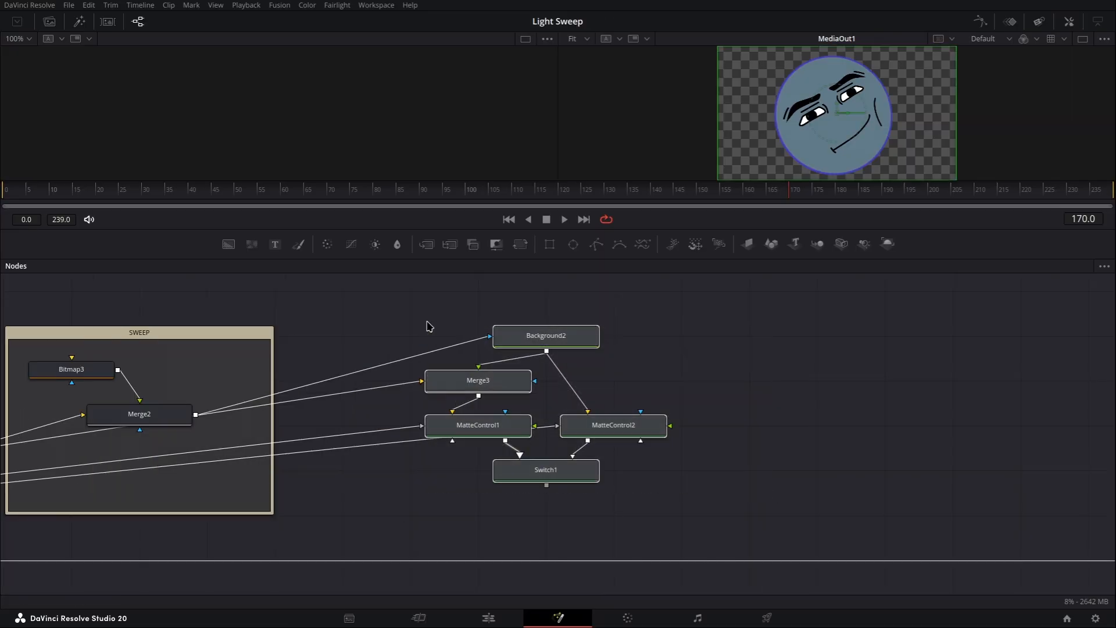
{"action": "key", "text": "shift+space"}
{"action": "type", "text": "underlay"}
{"action": "key", "text": "Return"}
{"action": "key", "text": "F2"}
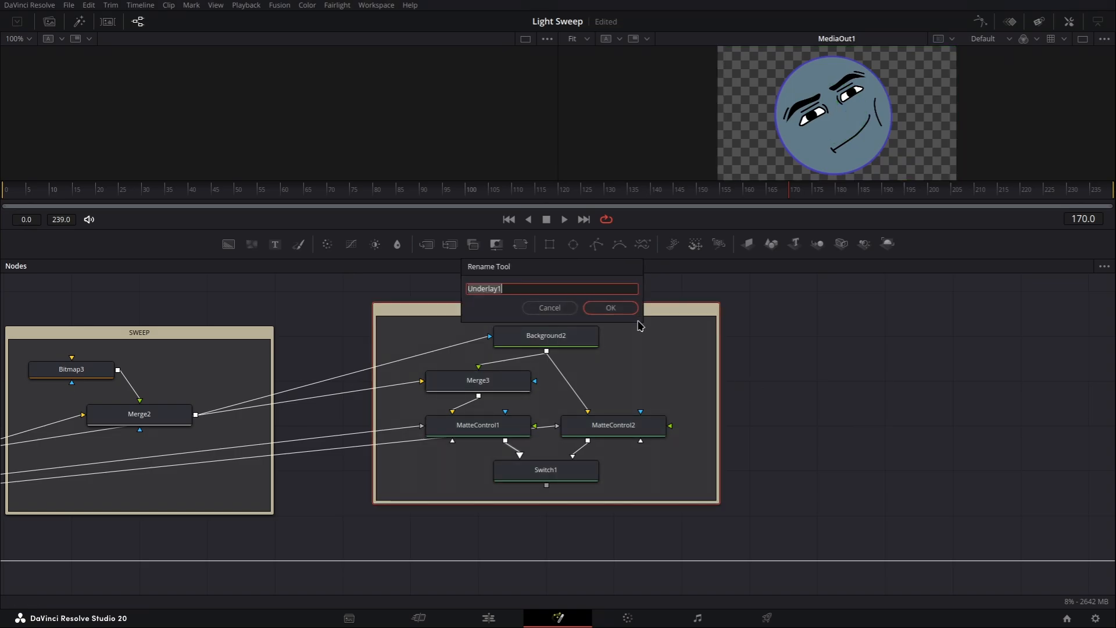
{"action": "type", "text": "COLOR"}
{"action": "key", "text": "Return"}
Raise the upper edges of the COLOR, SWEEP, EDGE_ISOLATION and MASK_EXTRACTION Underlays so they line up.
{"action": "scroll", "coordinate": [661, 324], "scroll_direction": "left", "scroll_amount": 3}
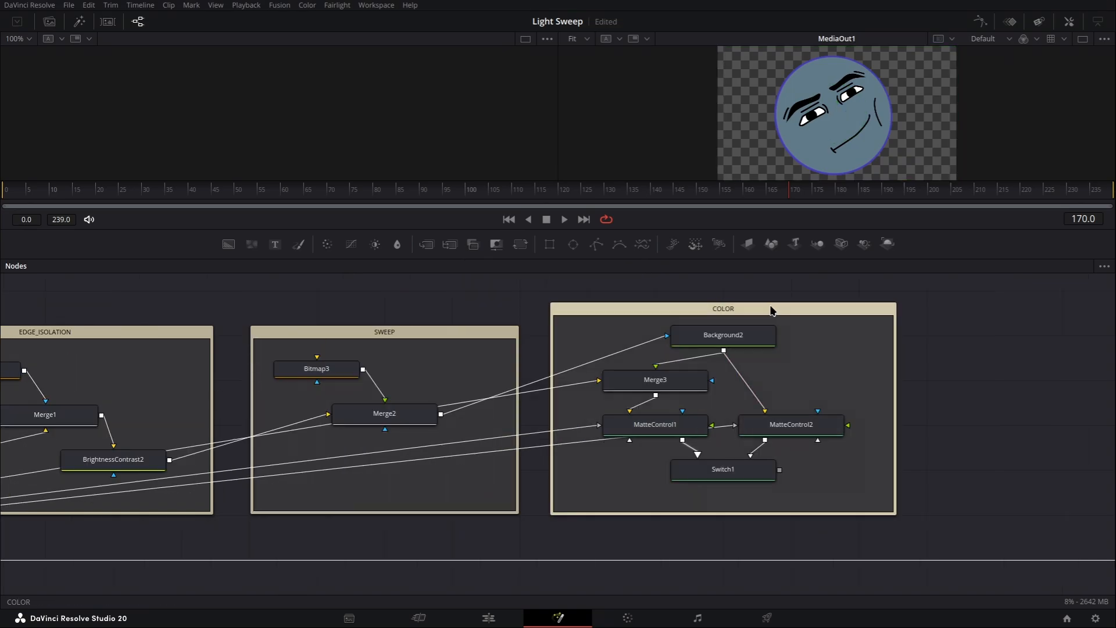
{"action": "left_click_drag", "start_coordinate": [772, 308], "coordinate": [769, 297]}
{"action": "left_click_drag", "start_coordinate": [483, 332], "coordinate": [484, 297]}
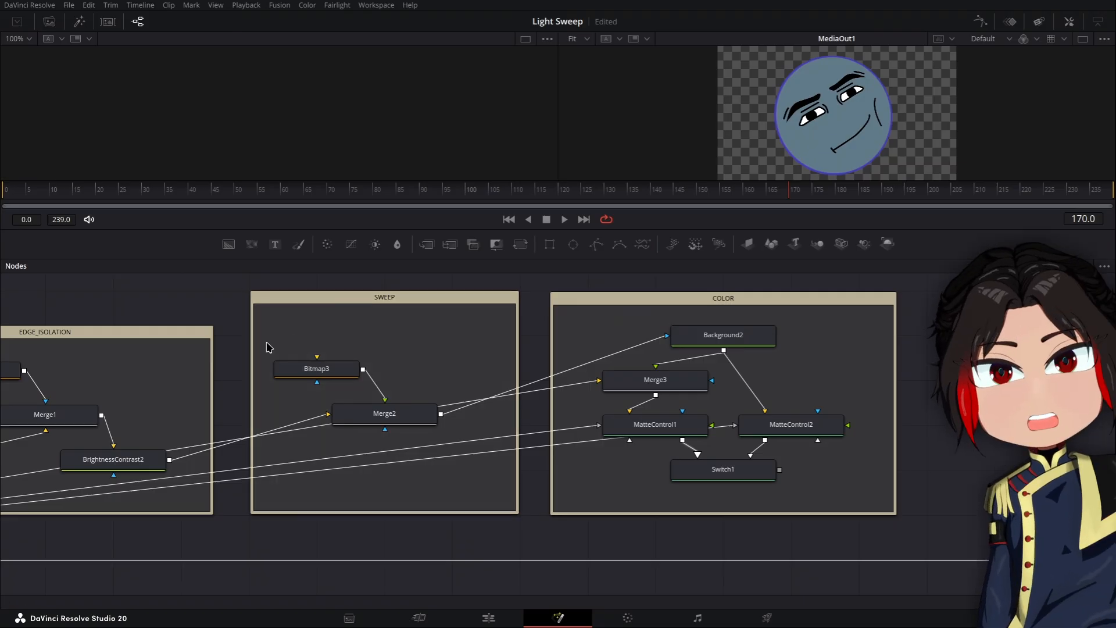
{"action": "left_click_drag", "start_coordinate": [181, 324], "coordinate": [181, 290]}
{"action": "scroll", "coordinate": [210, 359], "scroll_direction": "left", "scroll_amount": 5}
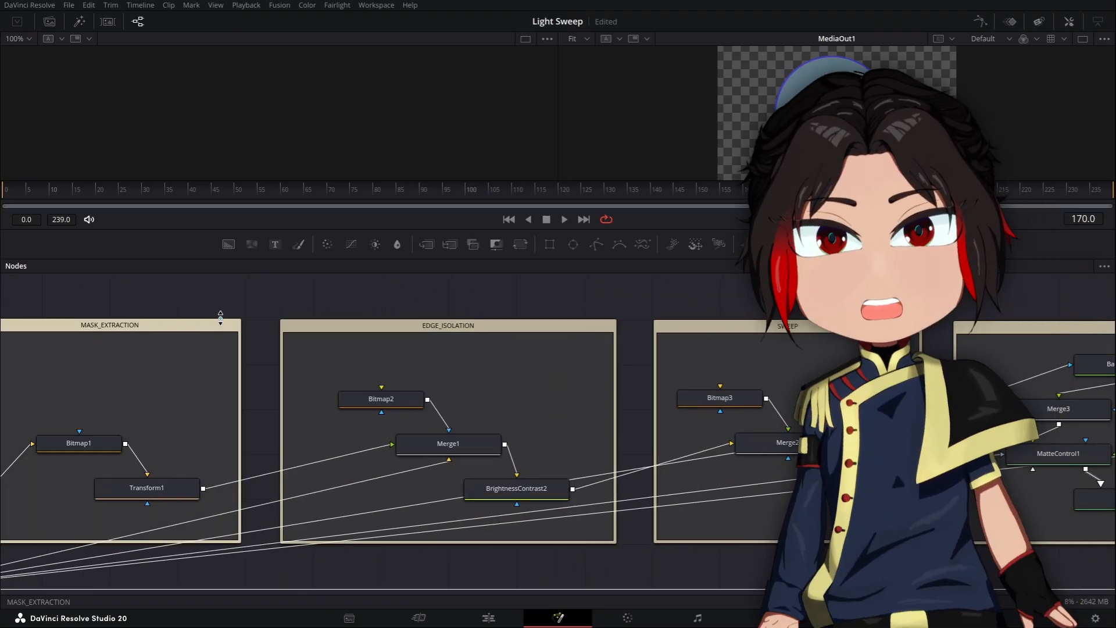
Add a Switch node above the EDGE_ISOLATION and SWEEP groups and connect its output to Bitmap2 and Bitmap3.
{"action": "left_click_drag", "start_coordinate": [463, 331], "coordinate": [289, 328]}
{"action": "scroll", "coordinate": [389, 444], "scroll_direction": "down", "scroll_amount": 3}
{"action": "left_click_drag", "start_coordinate": [390, 444], "coordinate": [644, 437]}
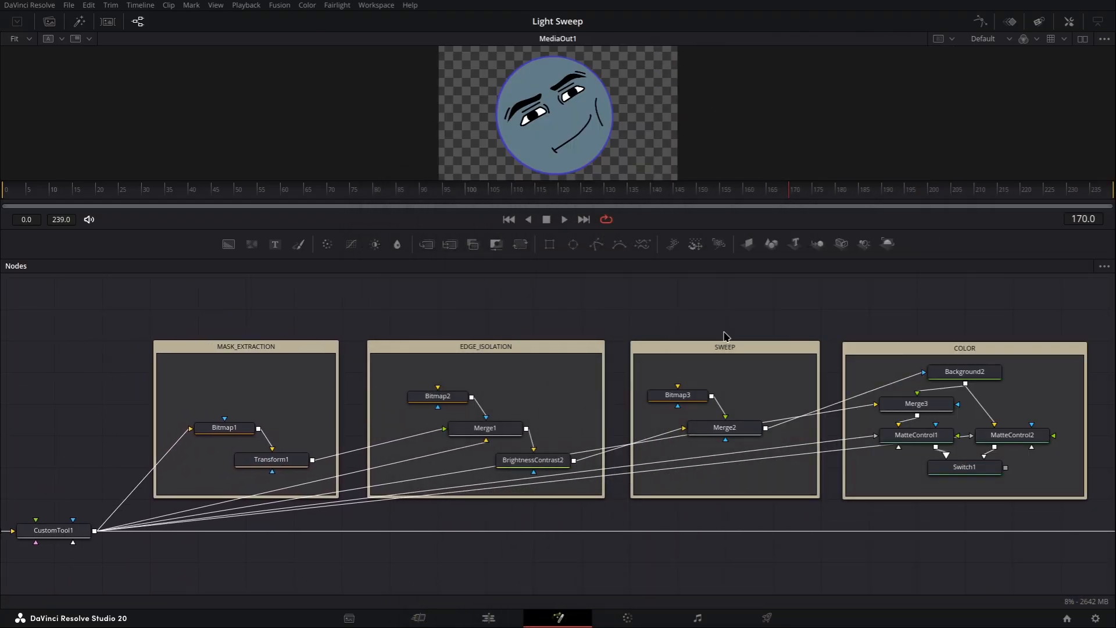
{"action": "scroll", "coordinate": [723, 337], "scroll_direction": "up", "scroll_amount": 2}
{"action": "scroll", "coordinate": [678, 346], "scroll_direction": "right", "scroll_amount": 3}
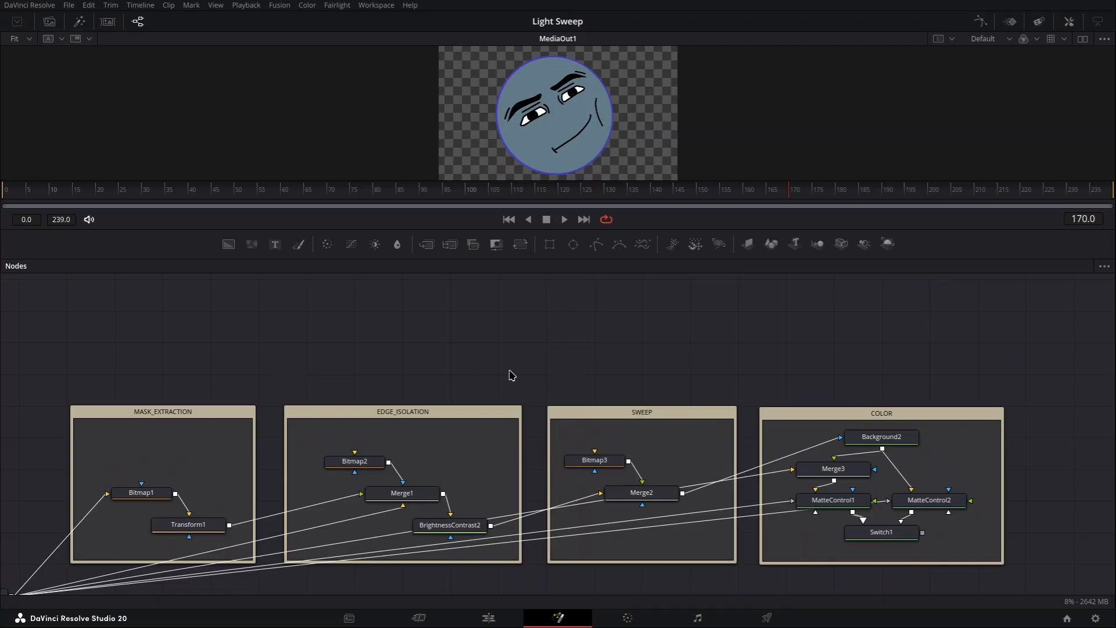
{"action": "key", "text": "shift+space"}
{"action": "type", "text": "UNDERSWITCH"}
{"action": "key", "text": "Return"}
{"action": "left_click_drag", "start_coordinate": [514, 372], "coordinate": [443, 445]}
{"action": "left_click_drag", "start_coordinate": [548, 233], "coordinate": [592, 448]}
{"action": "left_click_drag", "start_coordinate": [590, 324], "coordinate": [590, 368]}
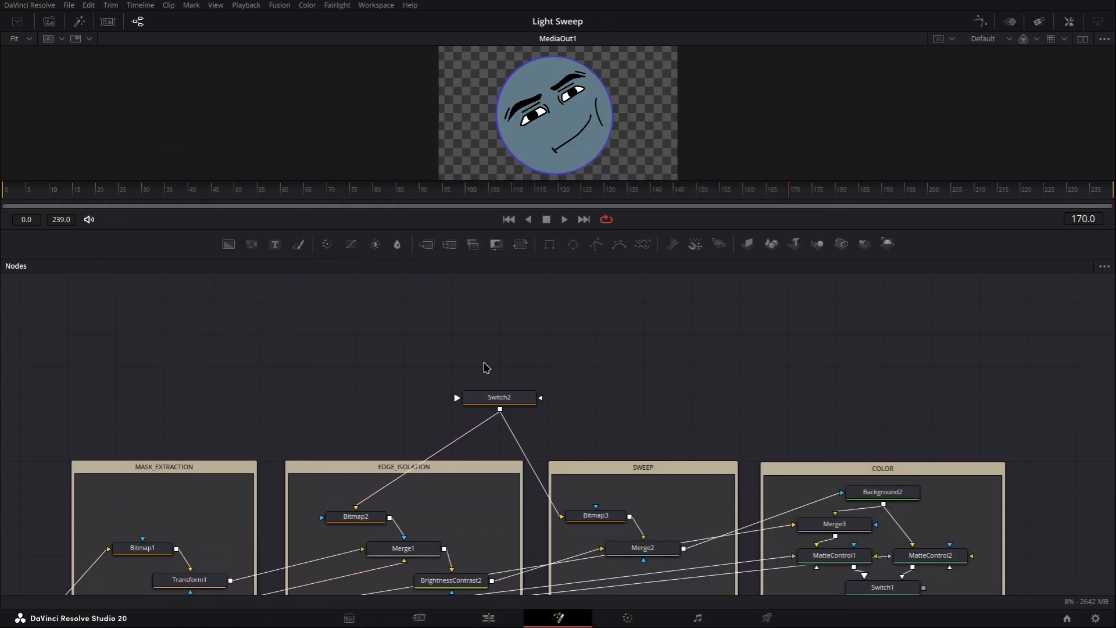
Add unconnected Background and Transform nodes near Switch2, with the Transform above the Switch and the Background beside them.
{"action": "key", "text": "shift+space"}
{"action": "type", "text": "BACK"}
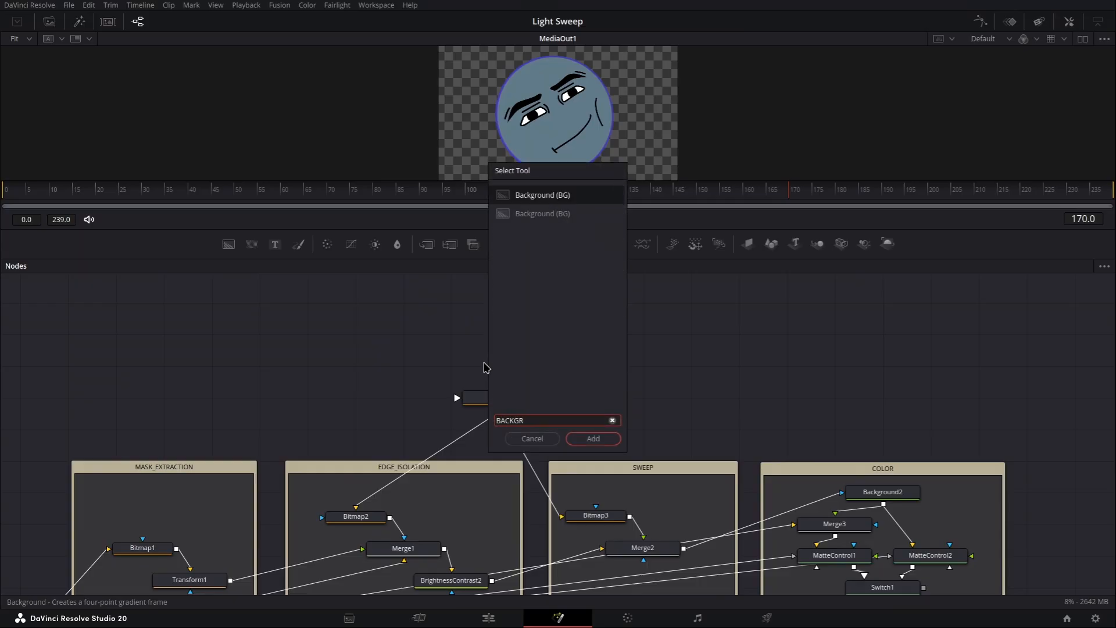
{"action": "type", "text": "GR"}
{"action": "key", "text": "Return"}
{"action": "left_click_drag", "start_coordinate": [487, 366], "coordinate": [391, 366]}
{"action": "left_click", "coordinate": [503, 361]}
{"action": "key", "text": "shift+space"}
{"action": "type", "text": "TRANSFORM"}
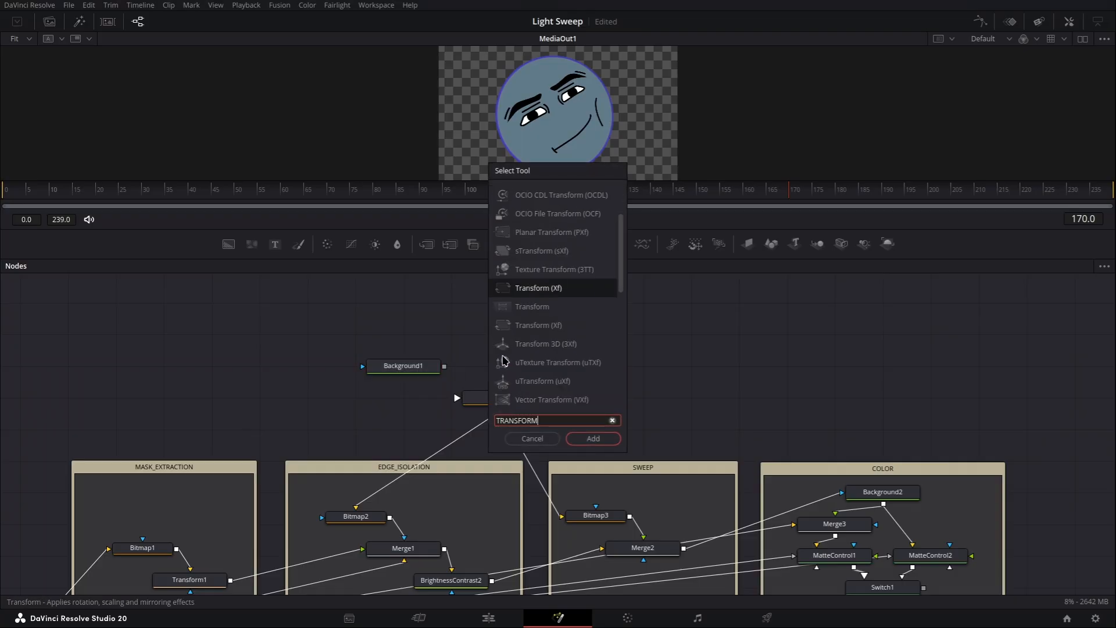
{"action": "key", "text": "Return"}
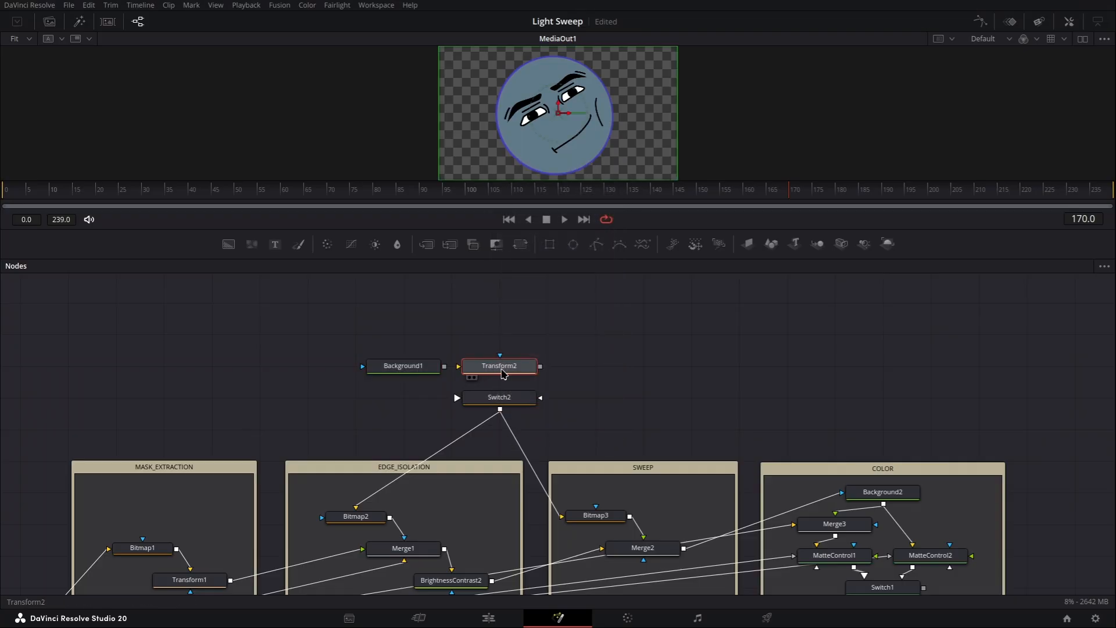
{"action": "left_click_drag", "start_coordinate": [504, 373], "coordinate": [500, 346]}
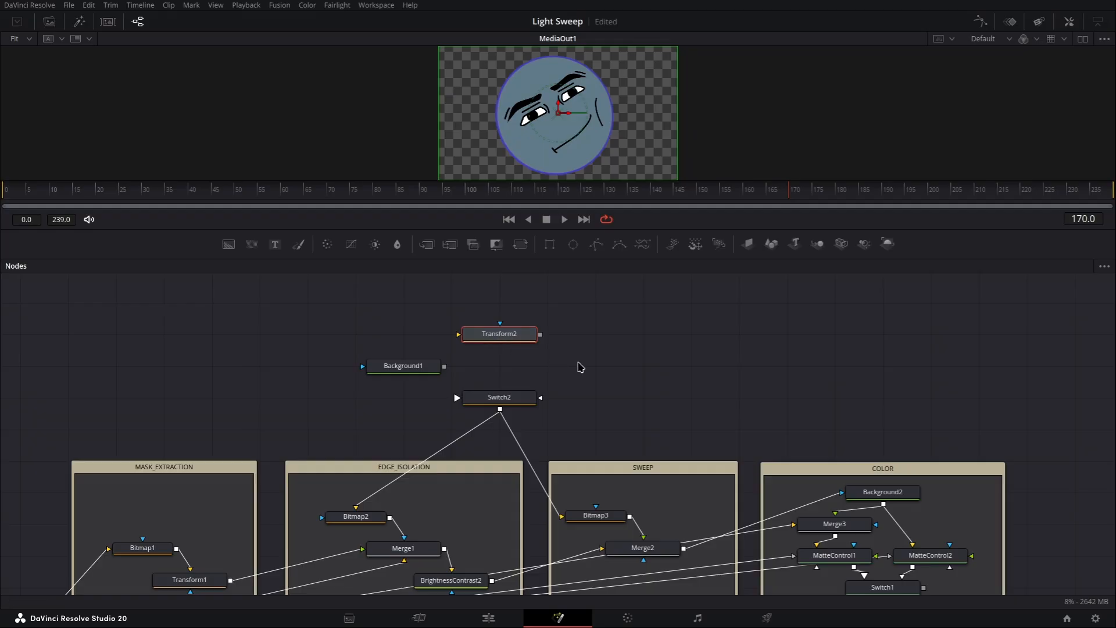
Add an Underlay around Background1, Transform2 and Switch2, and rename it EFFECT_COVERAGE.
{"action": "left_click_drag", "start_coordinate": [607, 314], "coordinate": [414, 414]}
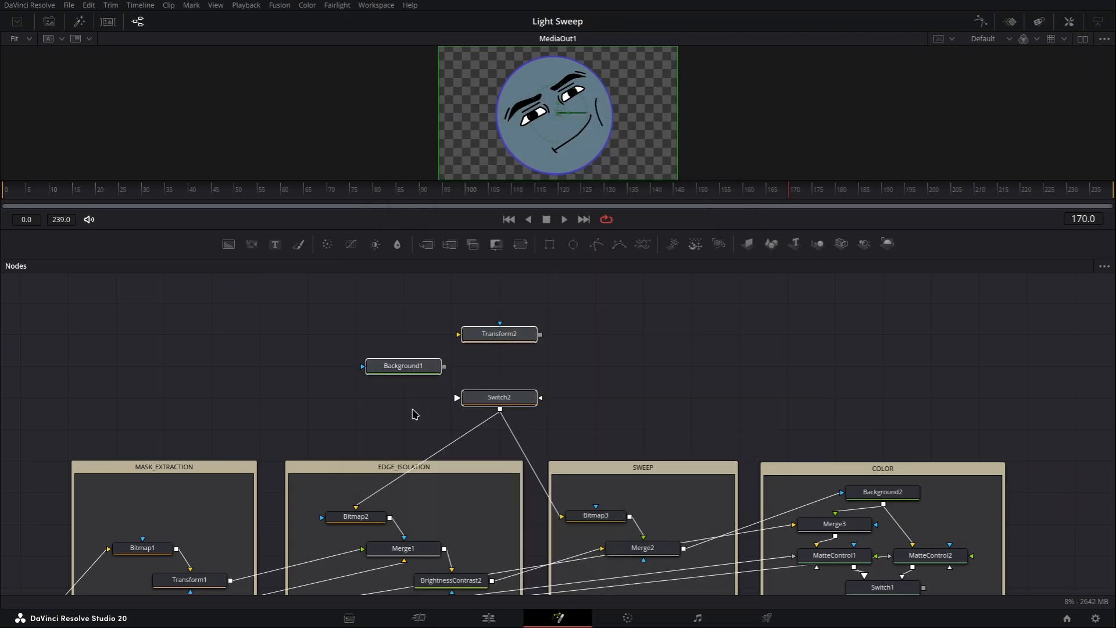
{"action": "key", "text": "shift+space"}
{"action": "type", "text": "UNDERLAY"}
{"action": "key", "text": "Return"}
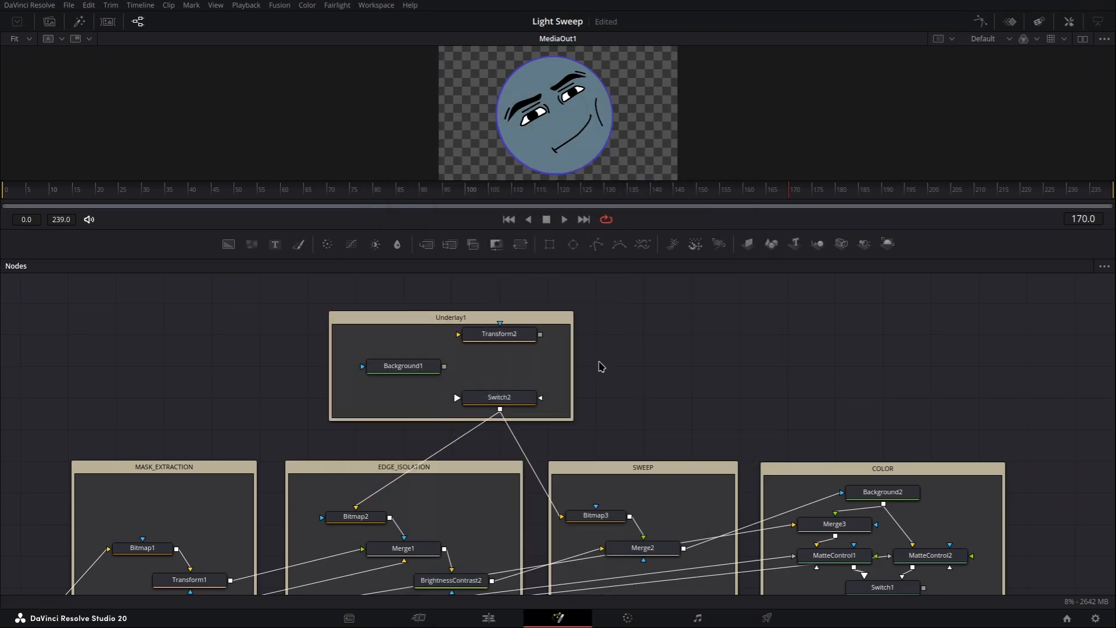
{"action": "left_click", "coordinate": [567, 325]}
{"action": "key", "text": "F2"}
{"action": "type", "text": "EFFECT_COVERAG"}
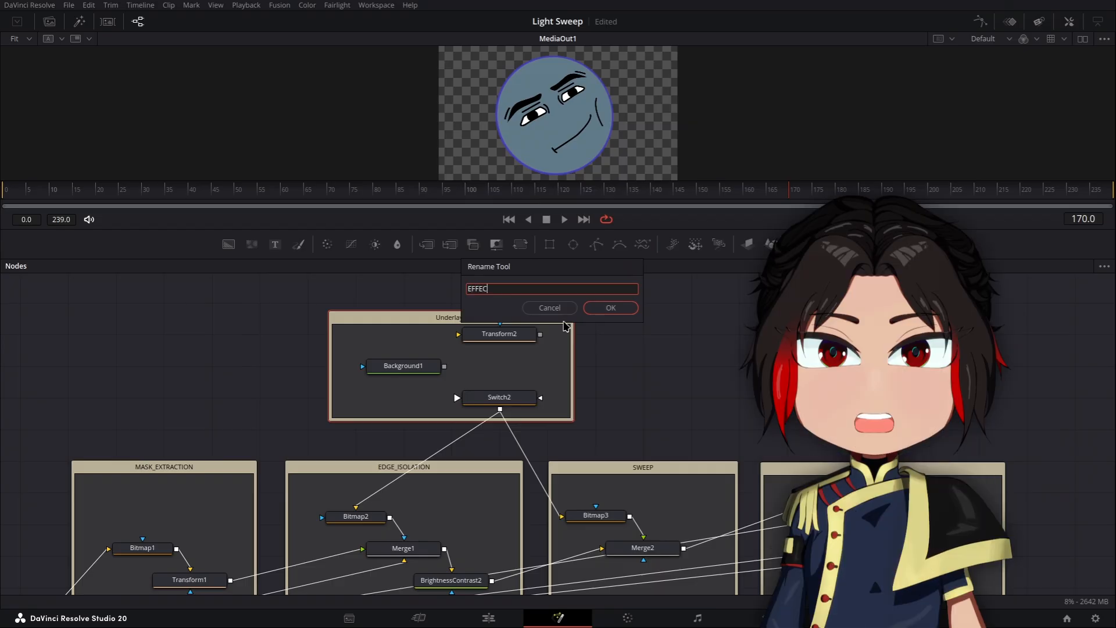
{"action": "type", "text": "E"}
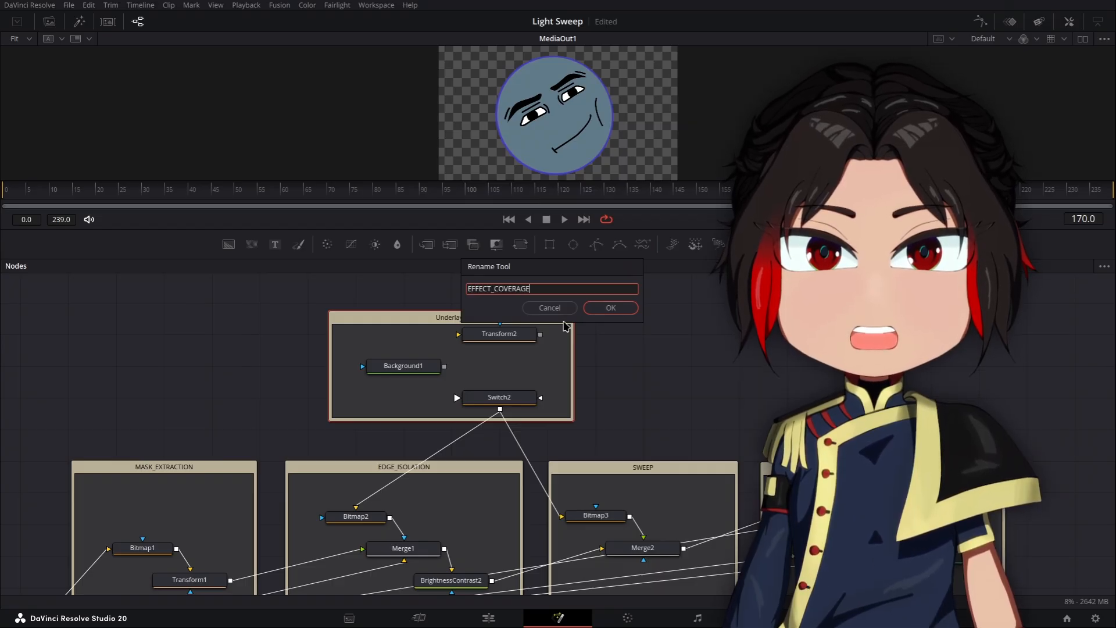
{"action": "key", "text": "Return"}
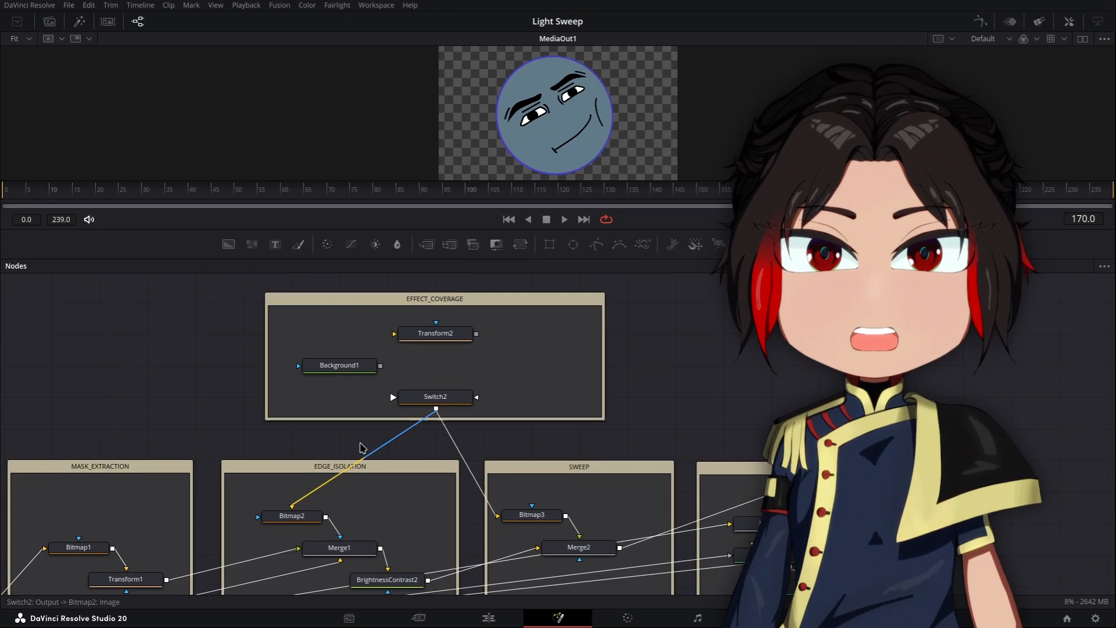
Drive Bitmap1's Soft Edge with the expression CustomTool1.EdgeBlur and set its Clipping Mode to Frame.
{"action": "left_click_drag", "start_coordinate": [187, 486], "coordinate": [514, 327]}
{"action": "scroll", "coordinate": [416, 396], "scroll_direction": "up", "scroll_amount": 5}
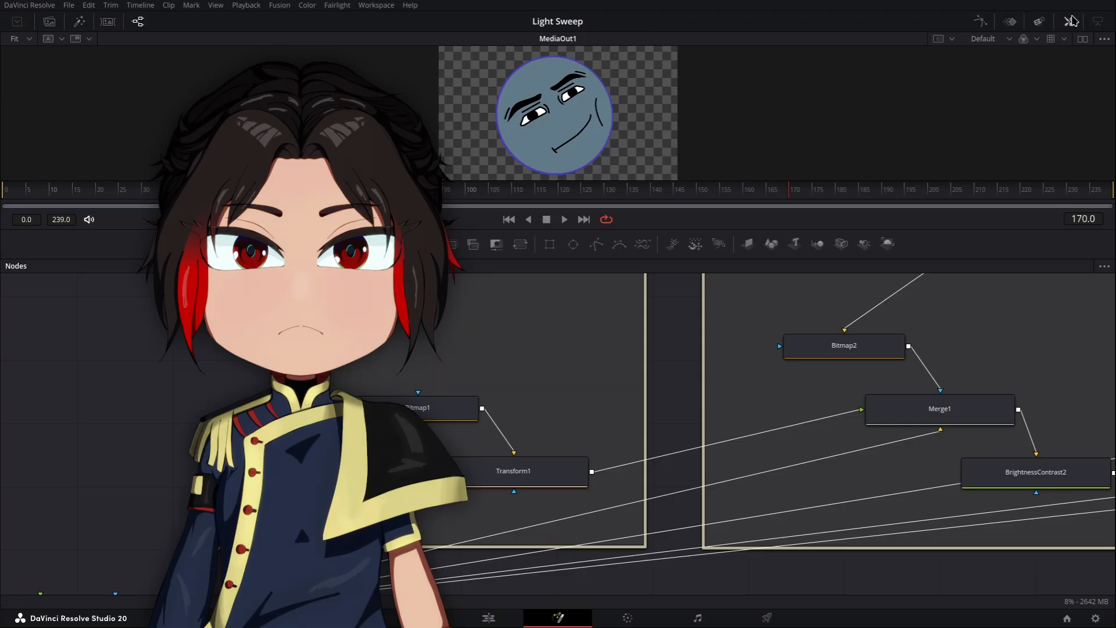
{"action": "left_click", "coordinate": [1073, 21]}
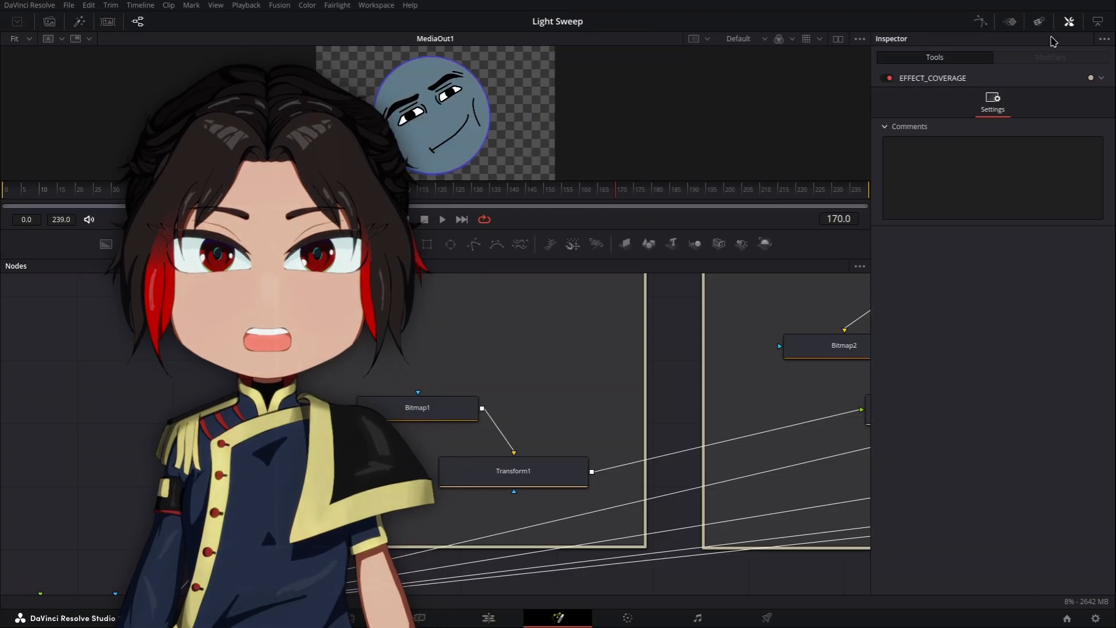
{"action": "left_click", "coordinate": [431, 409]}
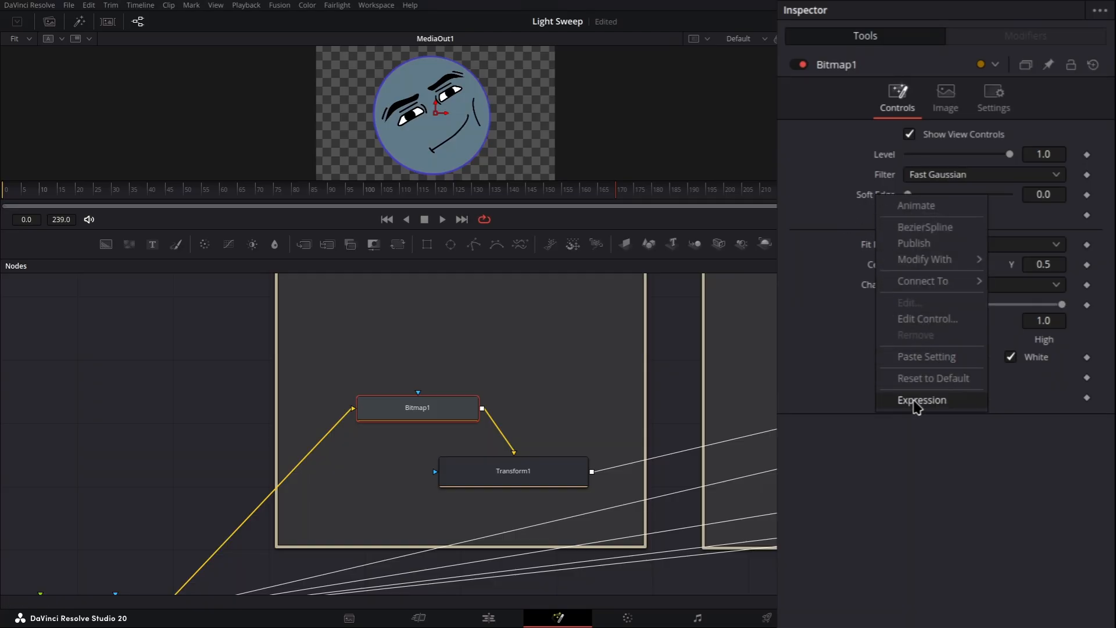
{"action": "left_click", "coordinate": [921, 400]}
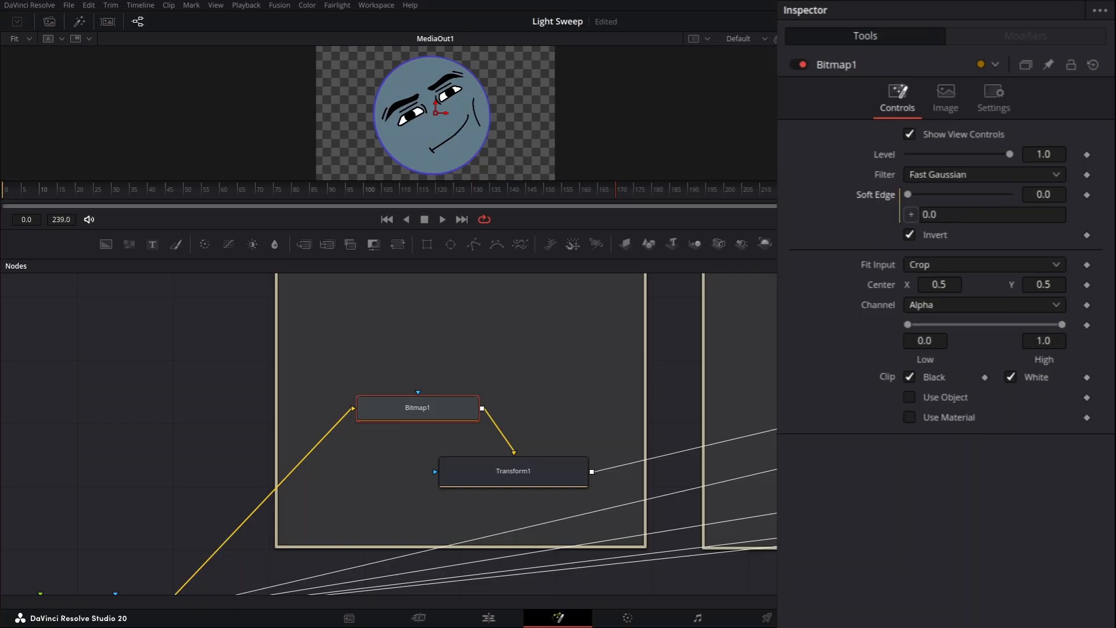
{"action": "type", "text": "CustomTool1.EdgeBlur"}
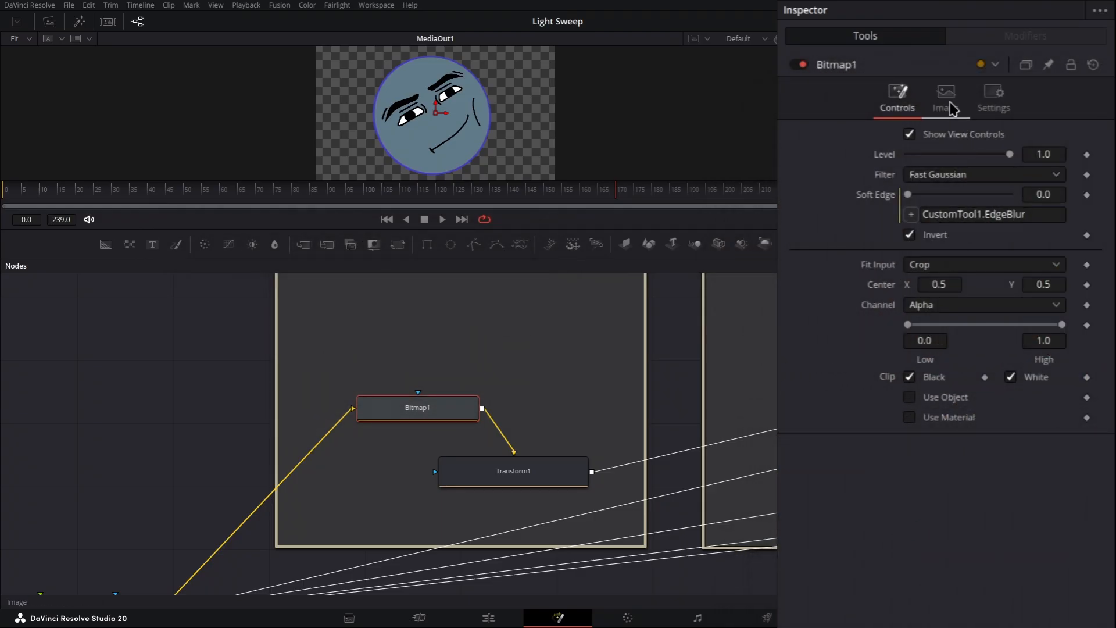
{"action": "left_click", "coordinate": [948, 105]}
{"action": "left_click", "coordinate": [1017, 161]}
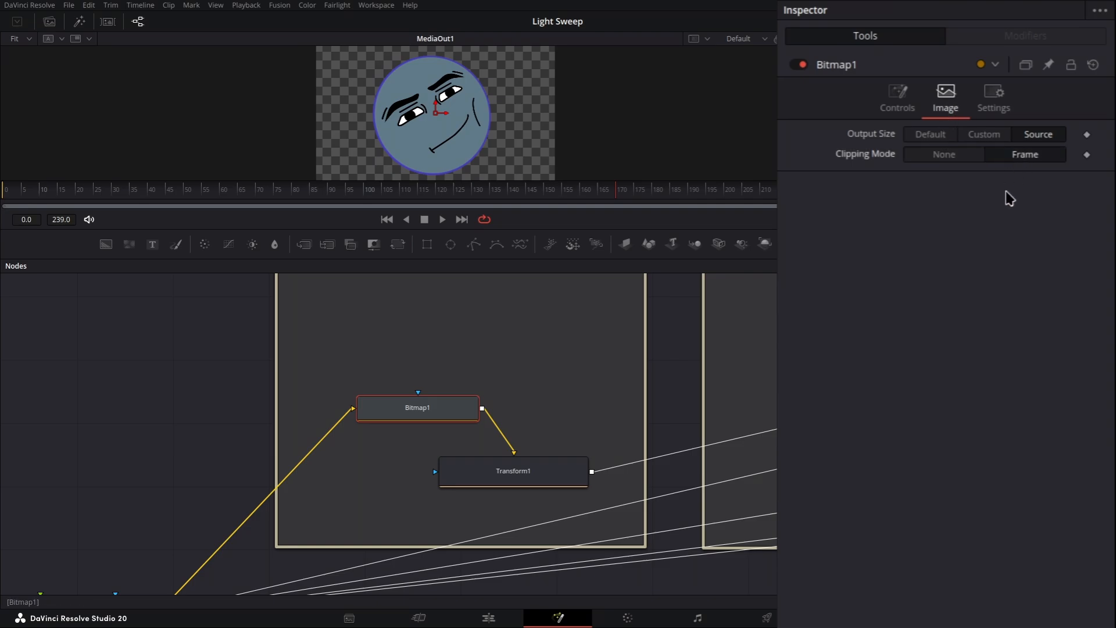
Set the Edges option of Transform1 in the MASK_EXTRACTION group to Duplicate.
{"action": "left_click", "coordinate": [450, 499]}
{"action": "left_click", "coordinate": [514, 480]}
{"action": "left_click_drag", "start_coordinate": [529, 478], "coordinate": [461, 397]}
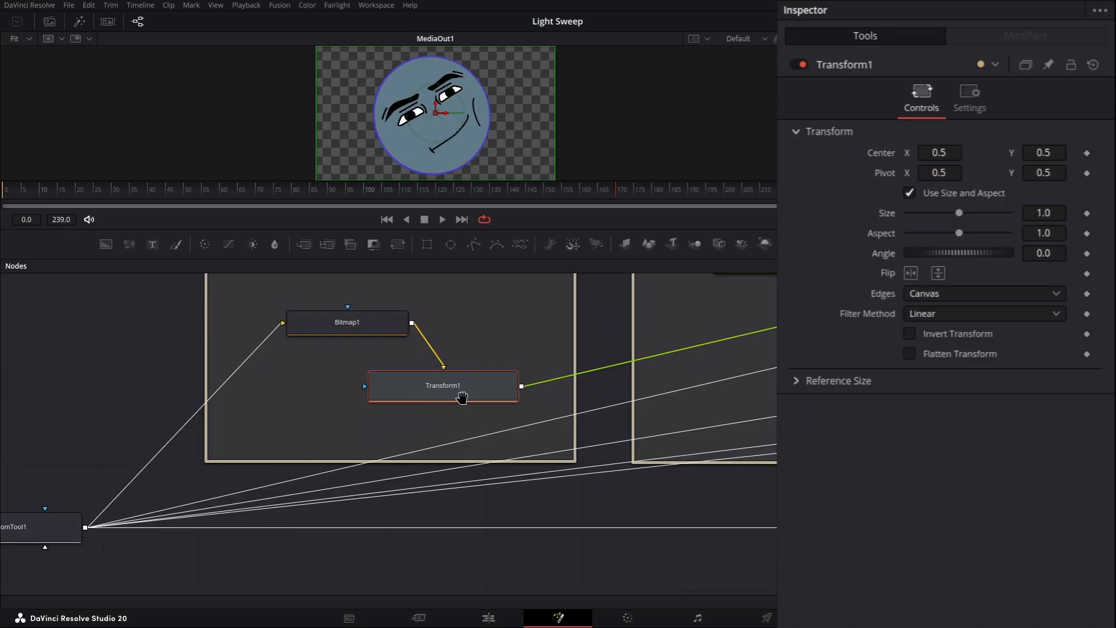
{"action": "left_click", "coordinate": [920, 295]}
{"action": "left_click", "coordinate": [930, 351]}
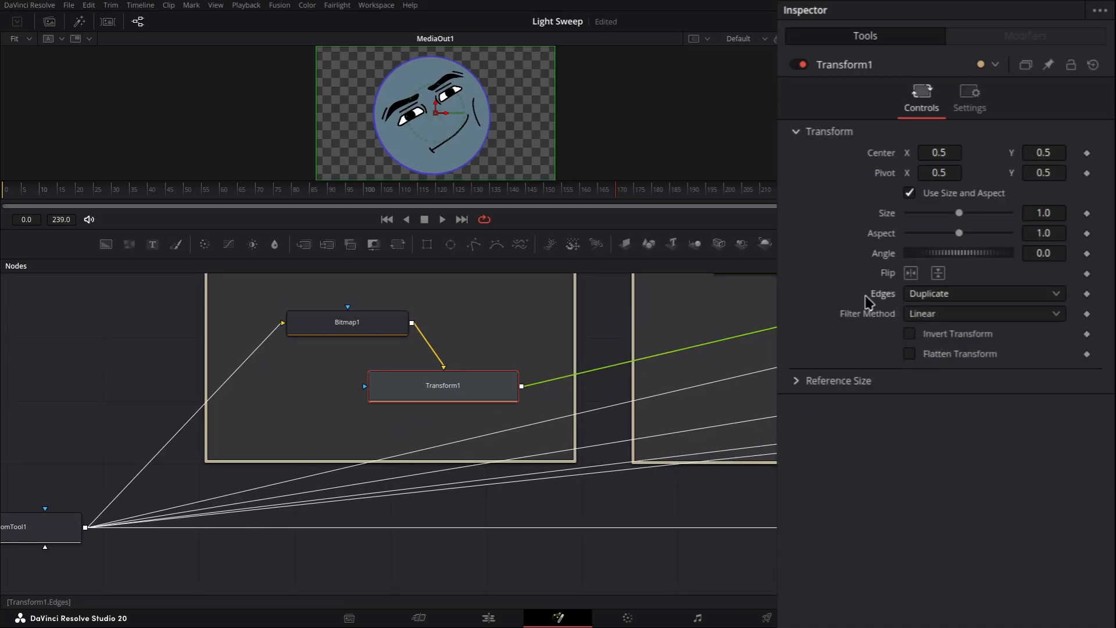
Set Transform1's Center expression to Point(0.5+(CustomTool1.EdgeThickness*0.5*(CustomTool1.Output.Height/CustomTool1.Output.Width)*math.cos(math.rad(Transform2.Angle-90))),0.5+(CustomTool1.EdgeThickness*0.5)*math.sin(math.rad(Transform2.Angle-90))).
{"action": "right_click", "coordinate": [917, 153]}
{"action": "left_click", "coordinate": [929, 356]}
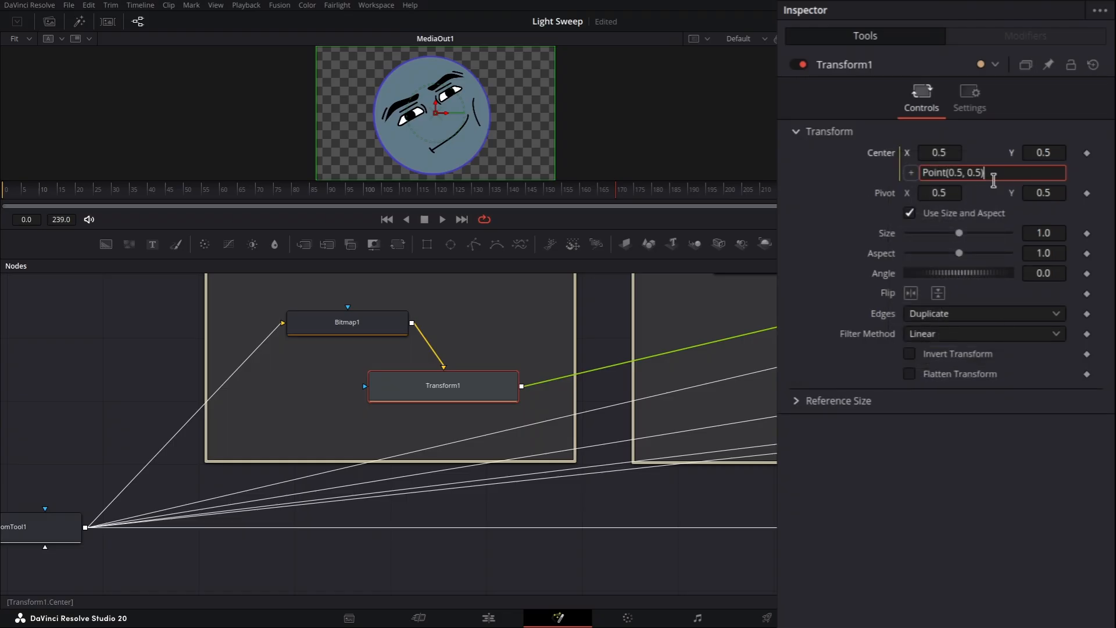
{"action": "type", "text": "Point(0.5 + (CustomTool1.EdgeThickness * 0.5 * (CustomTool1.Output.Height / CustomTool1.Output.Width) * math.cos(math.rad(Transform2.Angle - 90))), 0.5 + (CustomTool1.EdgeThickness * 0.5) * math.sin(math.rad(Transform2.Angle - 90)))"}
{"action": "key", "text": "Return"}
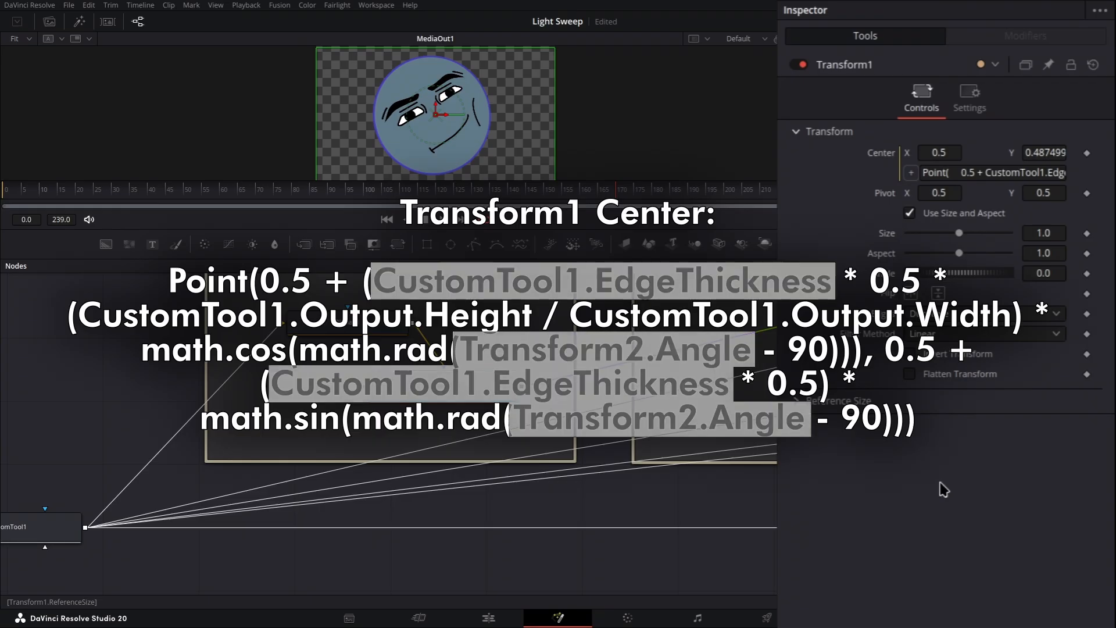
Switch to ChatGPT and ask "bro what the hell is this" about the Transform1 Center expression.
{"action": "type", "text": "o what the"}
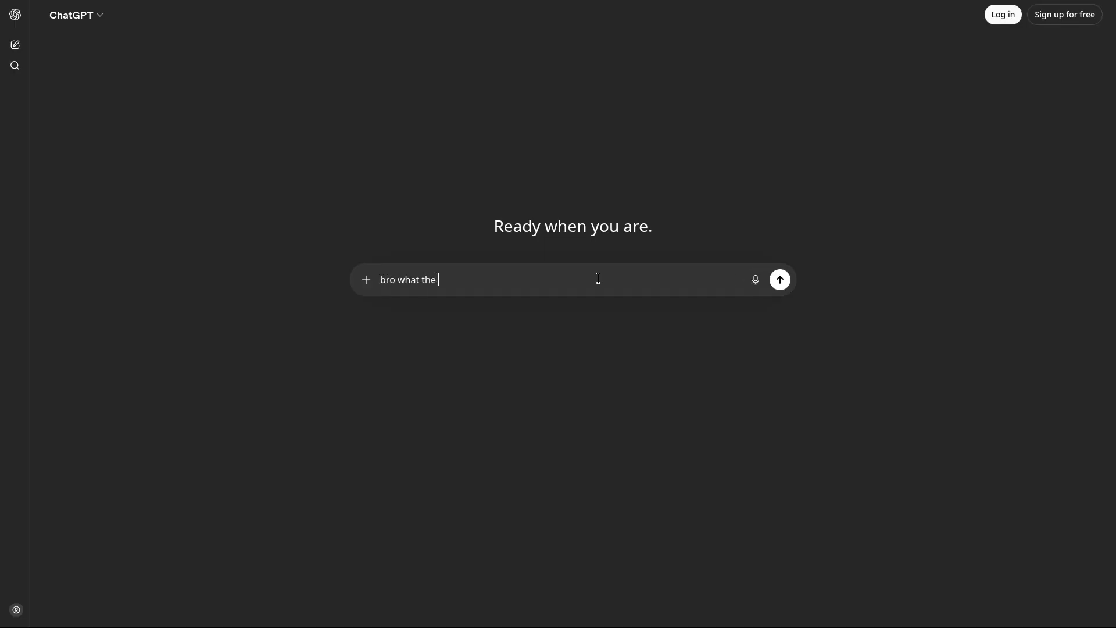
{"action": "key", "text": "shift+Return"}
{"action": "key", "text": "shift+Return"}
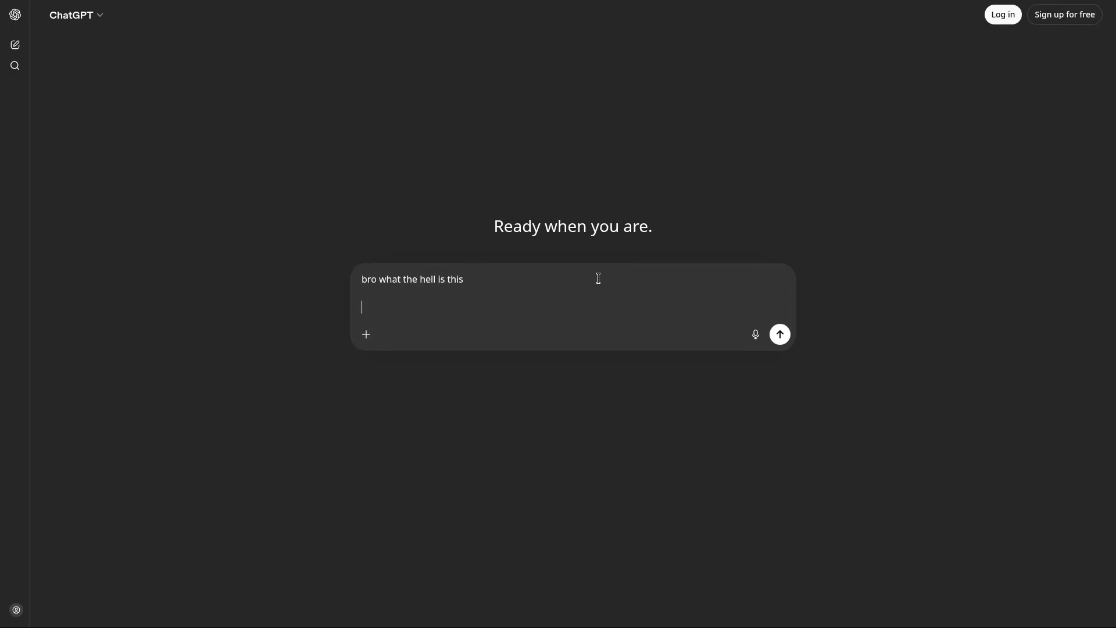
{"action": "type", "text": "Point(     0.5 + CustomTool1.EdgeThickness * 0.5 *     (CustomTool1.Output.Height / CustomTool1.Output.Width) *     math.cos(math.rad(Transform2.Angle - 90)),      0.5 + CustomTool1.EdgeThickness * 0.5 *     math.sin(math.rad(Transform2.Angle - 90)) )"}
{"action": "key", "text": "Return"}
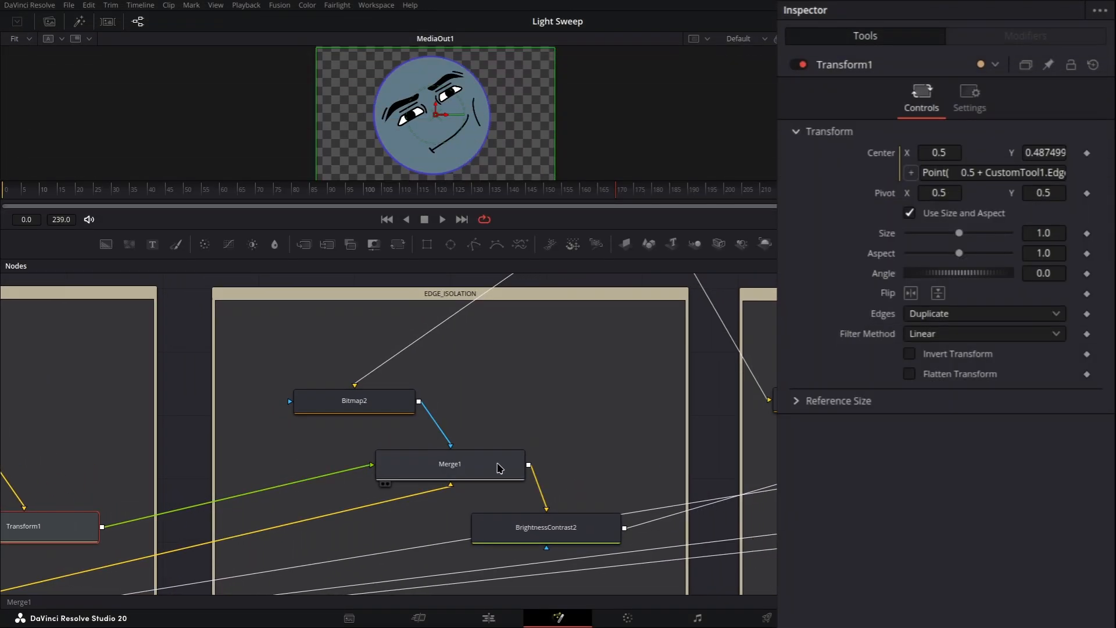
Set Merge1's Operator to In and enable Multiply by Mask.
{"action": "left_click", "coordinate": [474, 471]}
{"action": "left_click", "coordinate": [942, 268]}
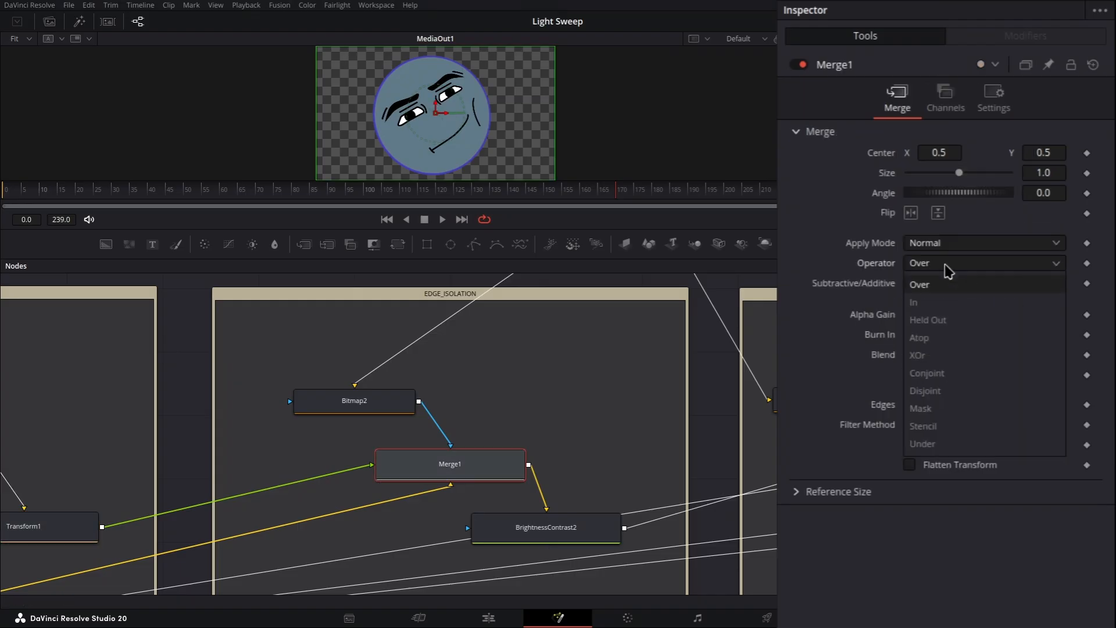
{"action": "left_click", "coordinate": [932, 299]}
{"action": "left_click", "coordinate": [995, 100]}
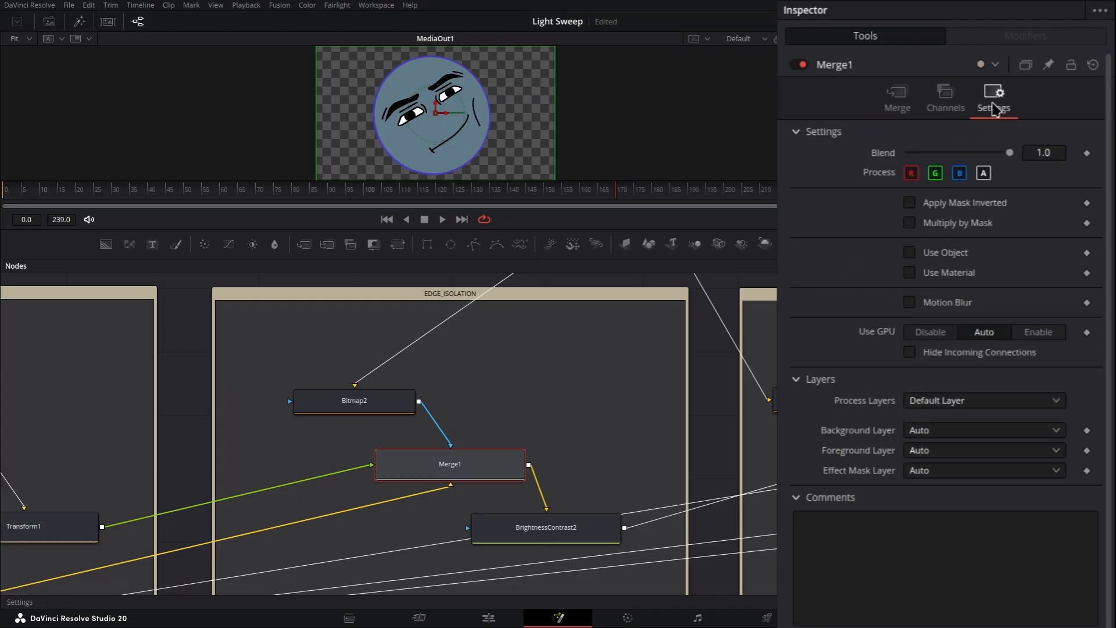
{"action": "left_click", "coordinate": [909, 223]}
Set the Channel of Bitmap2 in the EDGE_ISOLATION group to Luminance.
{"action": "left_click_drag", "start_coordinate": [536, 398], "coordinate": [648, 441]}
{"action": "left_click", "coordinate": [481, 453]}
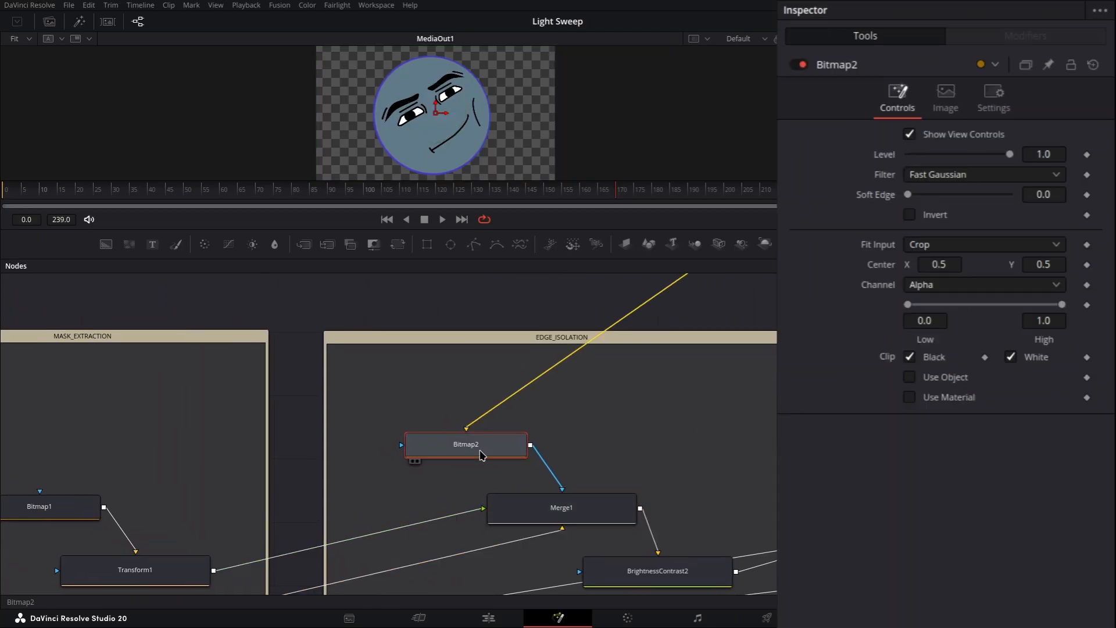
{"action": "left_click", "coordinate": [931, 285]}
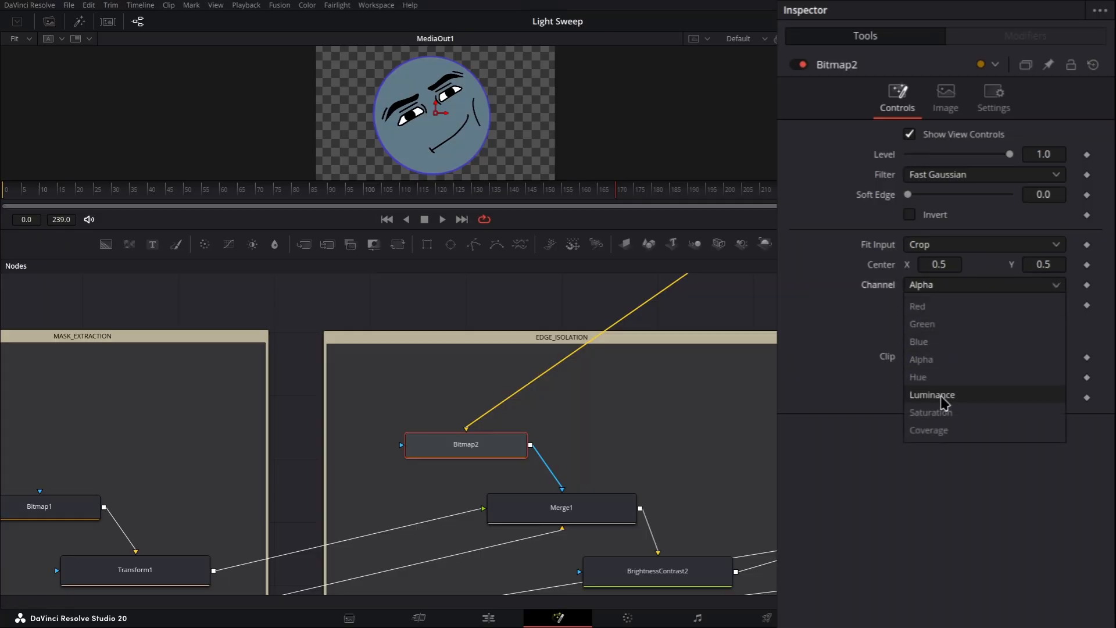
{"action": "left_click", "coordinate": [942, 395]}
Add expression fields to Bitmap2's Level, Low and High, and set the Level expression to CustomTool1.EdgeOpacity.
{"action": "right_click", "coordinate": [886, 155]}
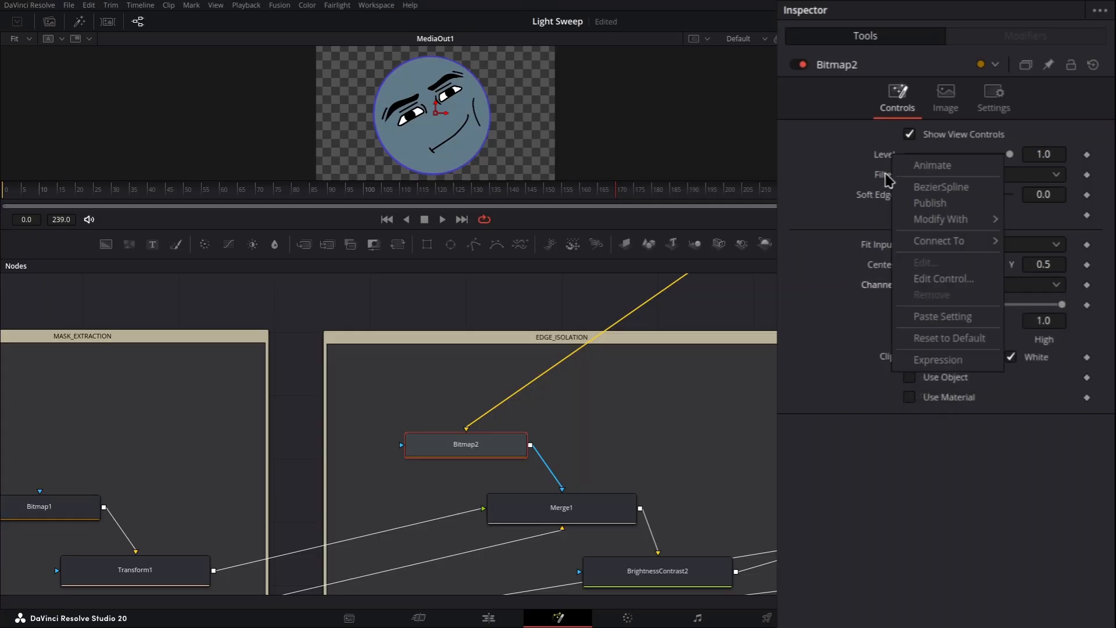
{"action": "left_click", "coordinate": [929, 357]}
{"action": "right_click", "coordinate": [921, 364]}
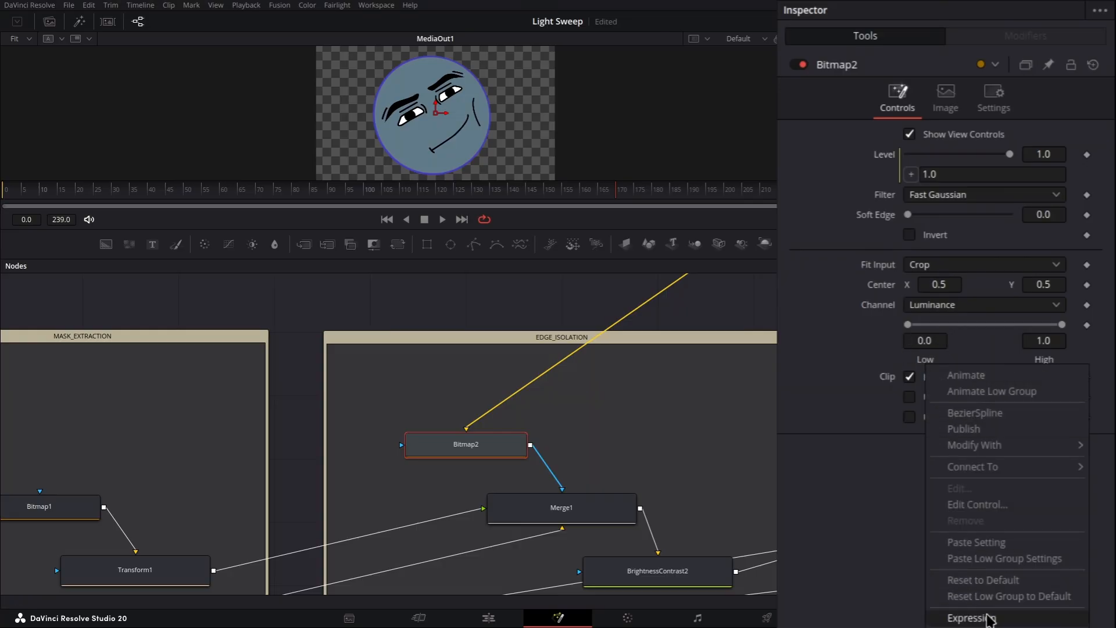
{"action": "left_click", "coordinate": [989, 615]}
{"action": "right_click", "coordinate": [1044, 368]}
{"action": "left_click", "coordinate": [1034, 613]}
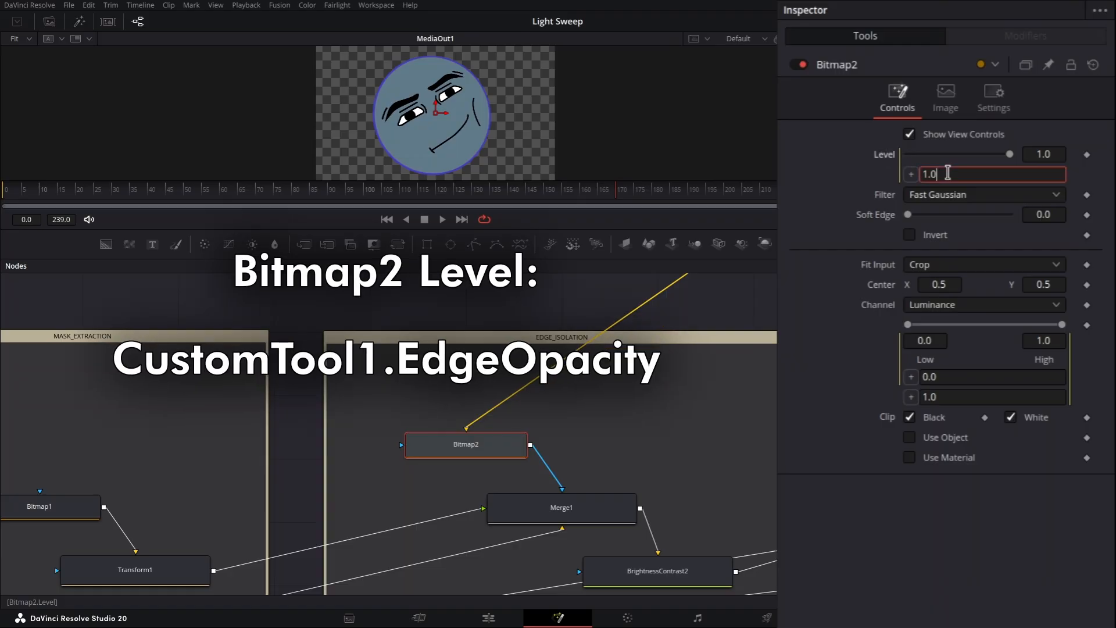
{"action": "left_click", "coordinate": [812, 195]}
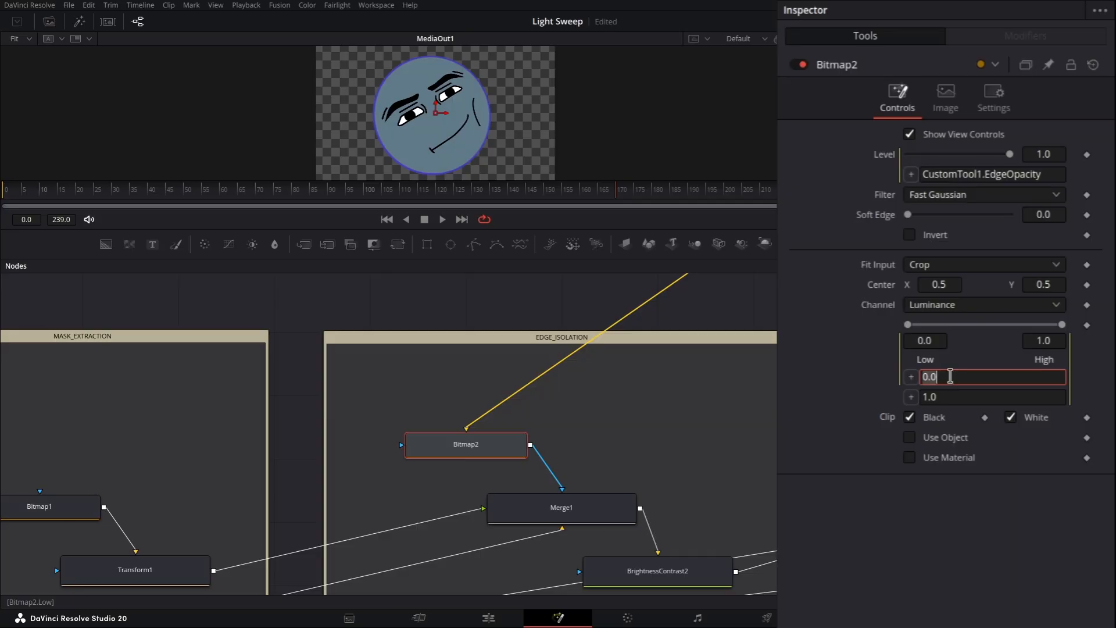
Set Bitmap2's Low expression to (CustomTool1.EdgeIntensity*0.499)+((0.5-CustomTool1.EdgeWidth)*(CustomTool1.EdgeIntensity*0.998)) and High to the same plus (1-(CustomTool1.EdgeIntensity*0.998)).
{"action": "type", "text": "(CustomTool1.EdgeIntensity * 0.499) + ((0.5 - CustomTool1.EdgeWidth) * (CustomTool1.EdgeIntensity * 0.998))"}
{"action": "left_click", "coordinate": [942, 570]}
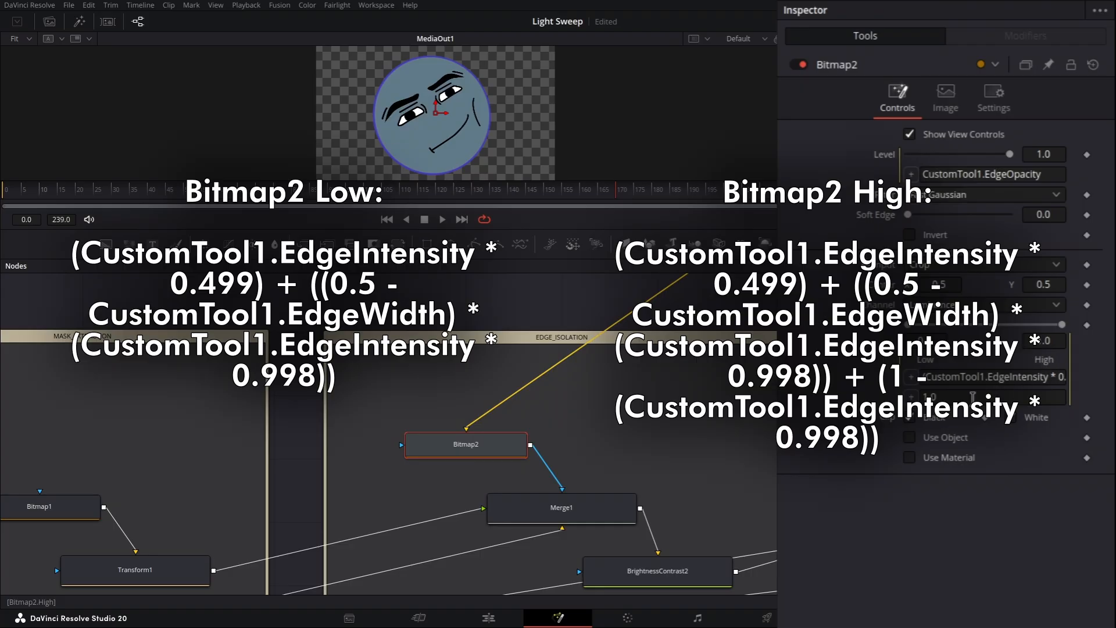
{"action": "left_click", "coordinate": [931, 549]}
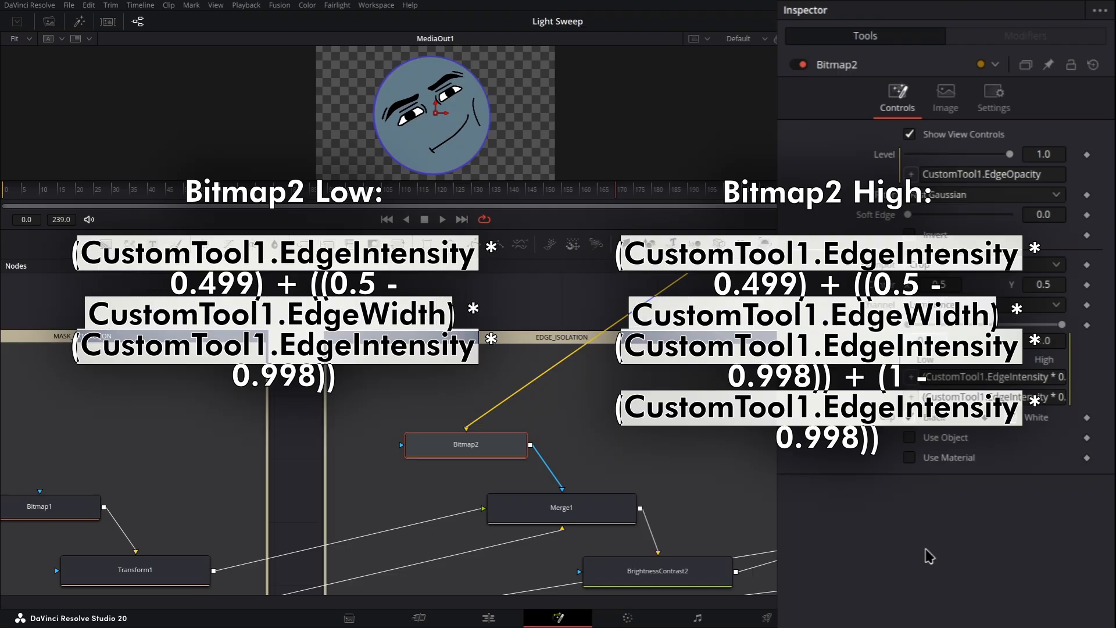
Set the Clipping Mode of Bitmap2 in the EDGE_ISOLATION group to Frame.
{"action": "left_click", "coordinate": [946, 102]}
{"action": "left_click", "coordinate": [1043, 157]}
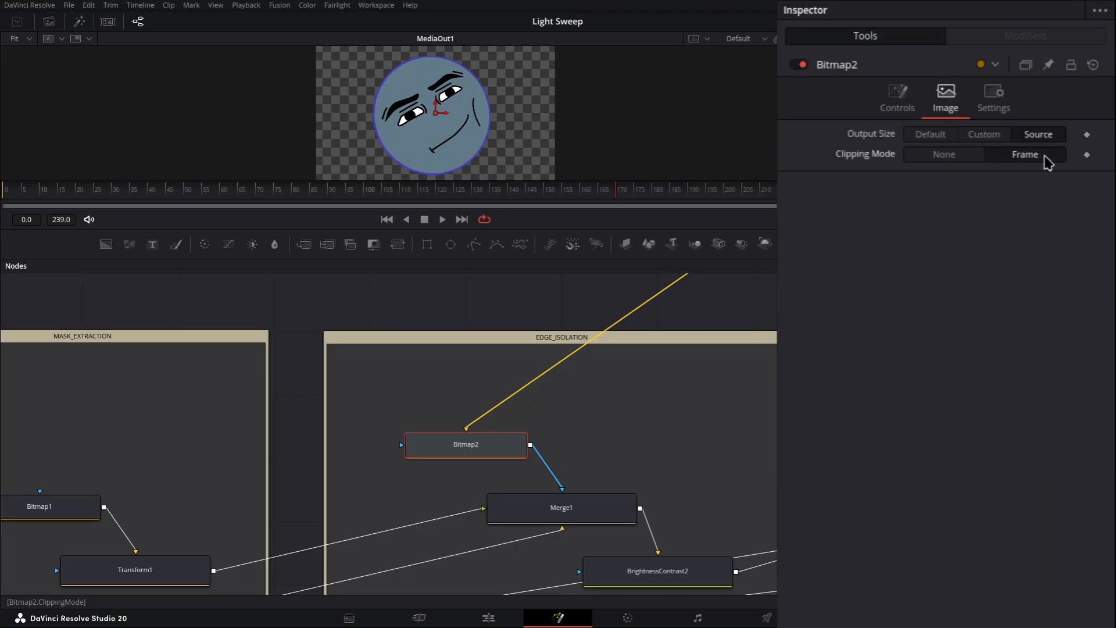
On BrightnessContrast2, include the alpha channel, set Contrast to 1.0, and enable clipping for both Black and White.
{"action": "left_click_drag", "start_coordinate": [733, 449], "coordinate": [560, 308]}
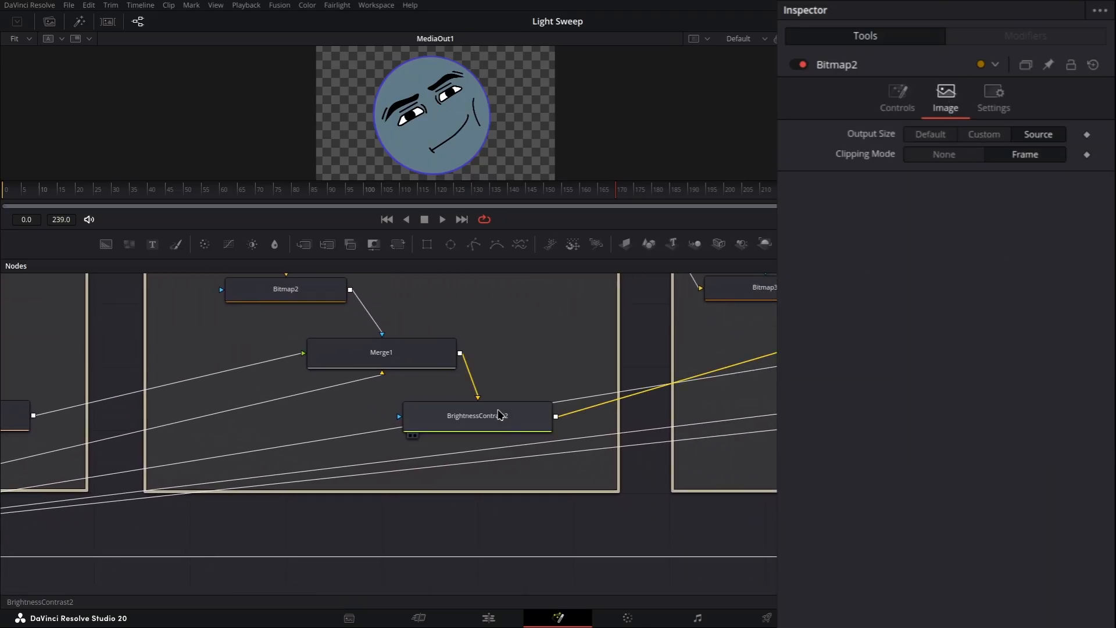
{"action": "left_click", "coordinate": [498, 416]}
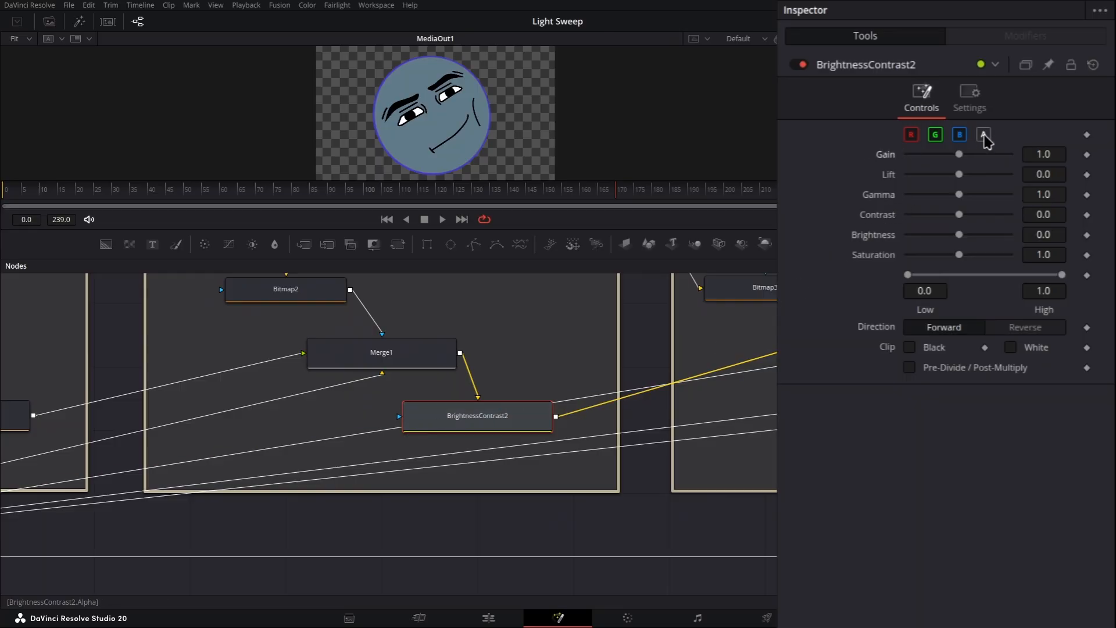
{"action": "left_click_drag", "start_coordinate": [959, 215], "coordinate": [1034, 216]}
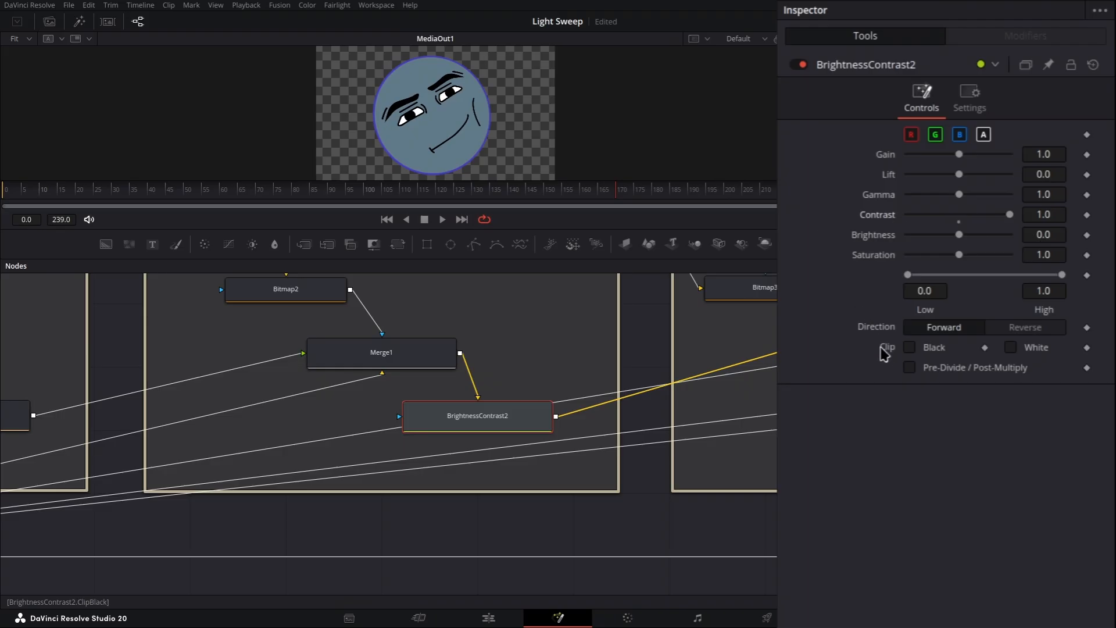
{"action": "left_click", "coordinate": [910, 347]}
{"action": "left_click", "coordinate": [1011, 347]}
{"action": "left_click", "coordinate": [758, 399]}
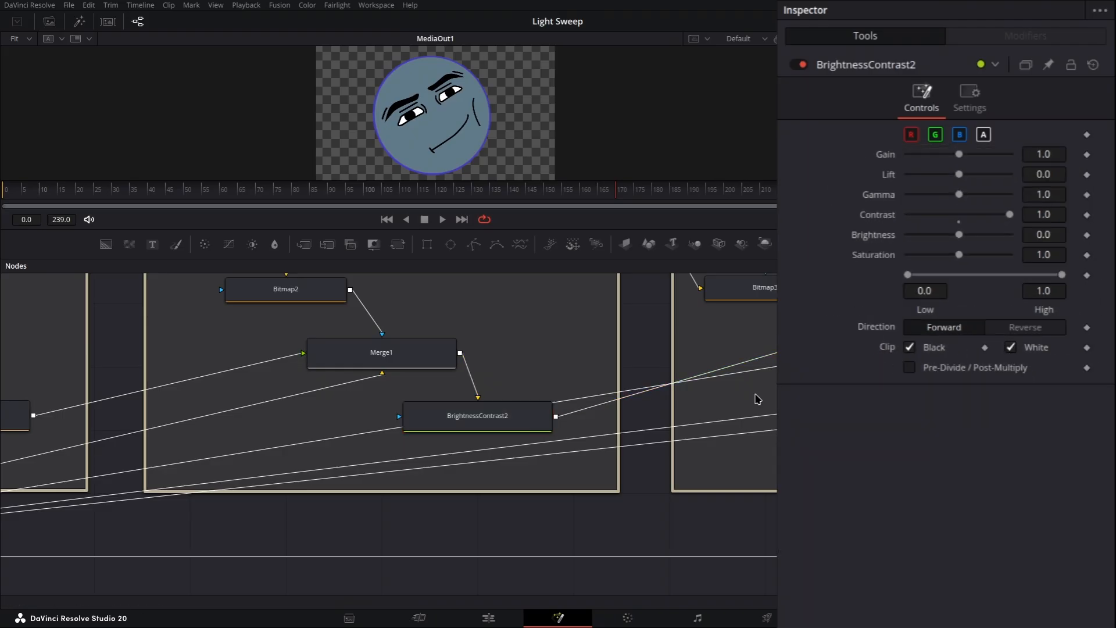
Set the Channel of Bitmap3 in the SWEEP group to Luminance.
{"action": "left_click_drag", "start_coordinate": [758, 399], "coordinate": [467, 503]}
{"action": "left_click", "coordinate": [496, 388]}
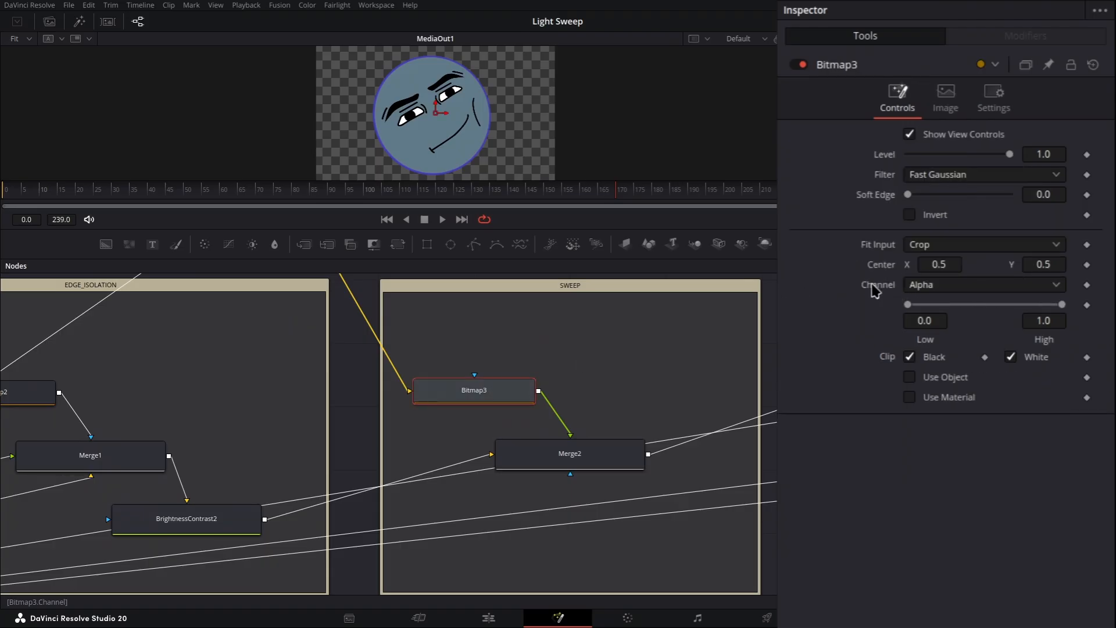
{"action": "left_click", "coordinate": [927, 285]}
{"action": "left_click", "coordinate": [933, 399]}
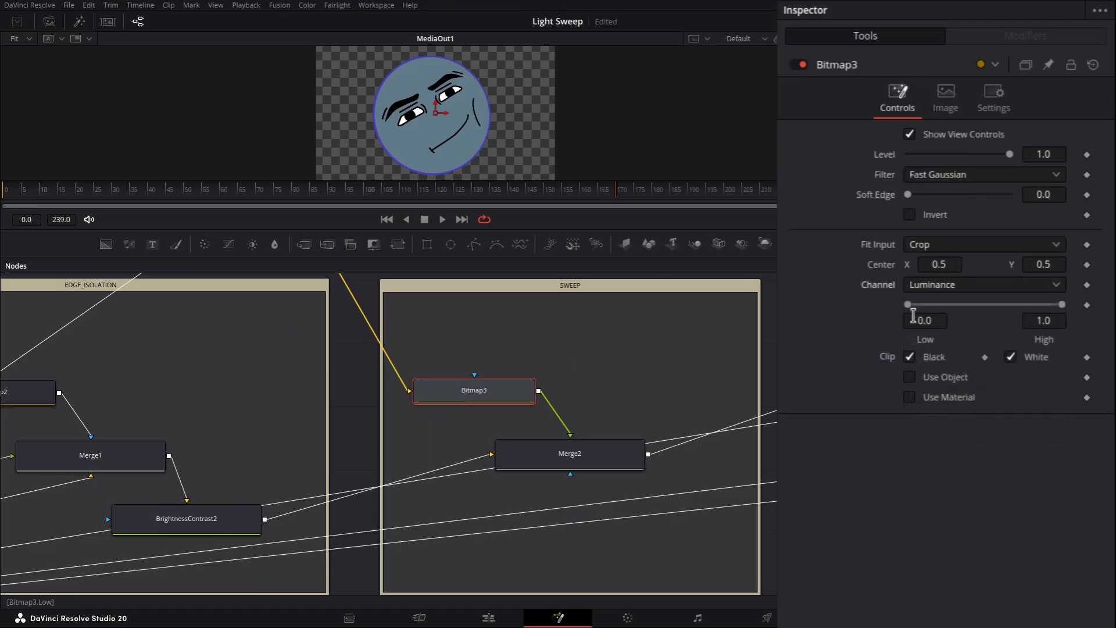
Add expression fields to Bitmap3's Level, Low and High, and set the Level expression to CustomTool1.SweepOpacity.
{"action": "right_click", "coordinate": [882, 157]}
{"action": "left_click", "coordinate": [925, 363]}
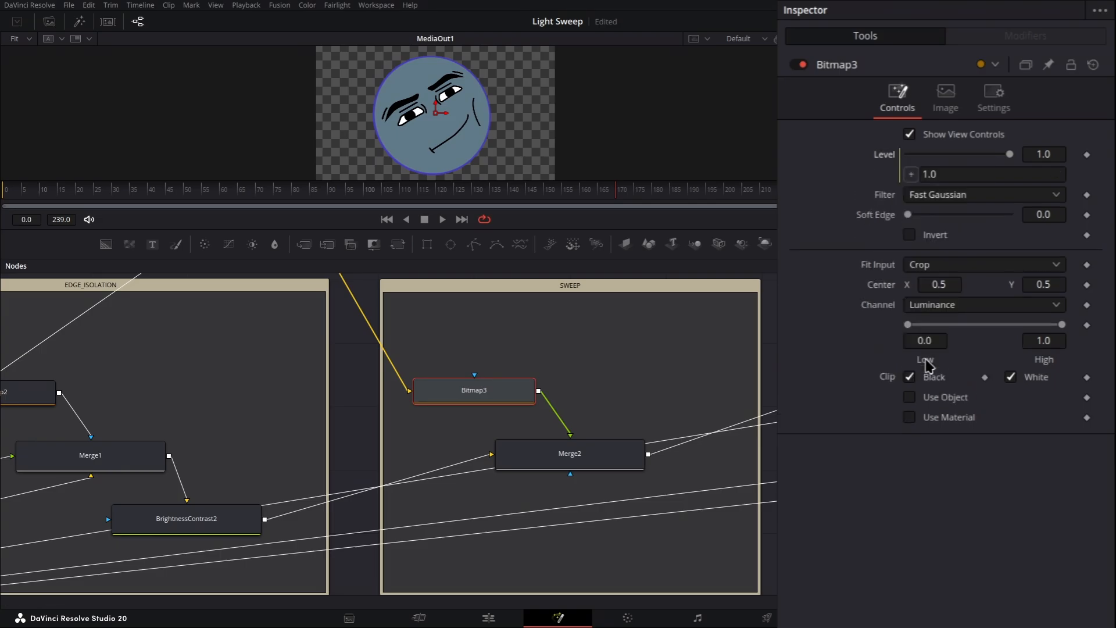
{"action": "right_click", "coordinate": [925, 359]}
{"action": "left_click", "coordinate": [972, 611]}
{"action": "right_click", "coordinate": [1043, 358]}
{"action": "left_click", "coordinate": [1035, 610]}
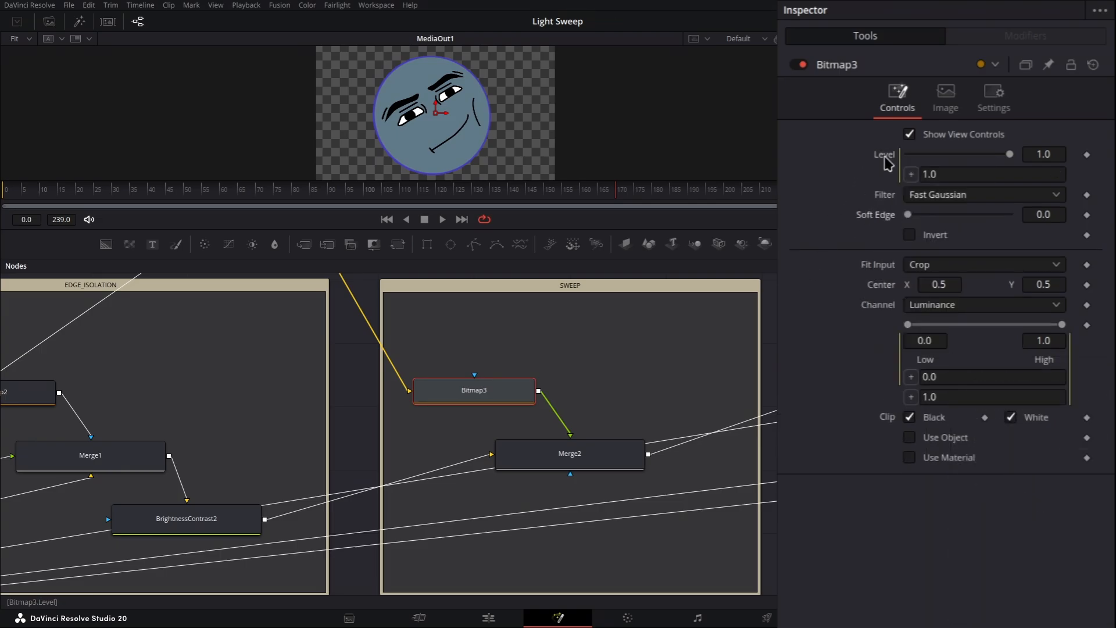
{"action": "left_click", "coordinate": [955, 173]}
{"action": "type", "text": "CustomTool1.SweepOpacity"}
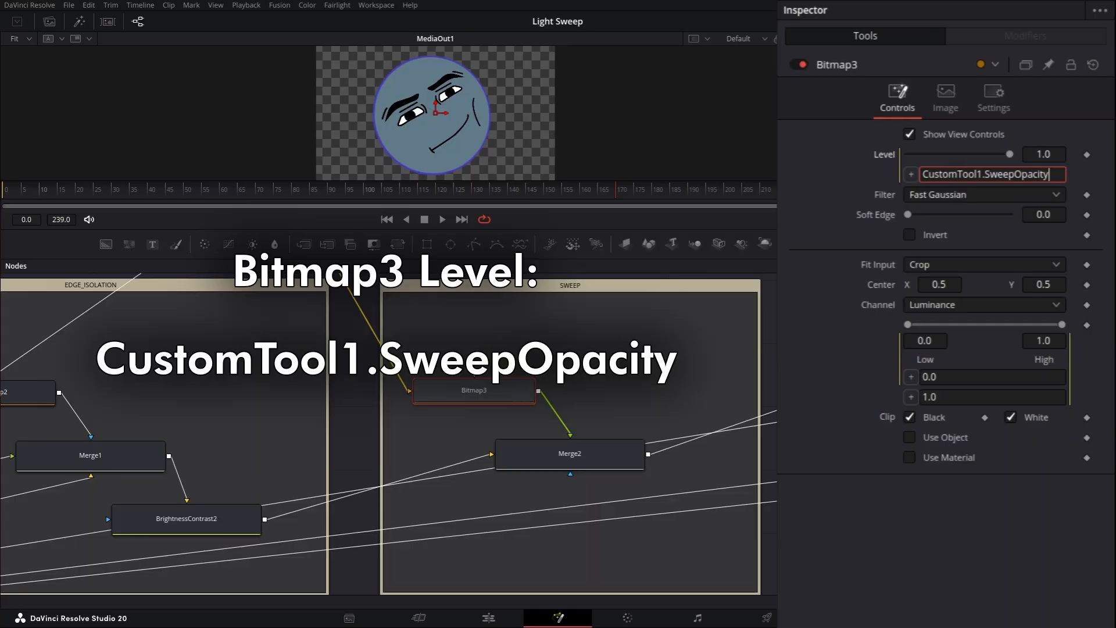
{"action": "key", "text": "Return"}
Set Bitmap3's Low expression to (CustomTool1.SweepIntensity*0.499)+((0.5-CustomTool1.SweepWidth)*(CustomTool1.SweepIntensity*0.998)) and High to the same plus (1-(CustomTool1.SweepIntensity*0.998)).
{"action": "left_click", "coordinate": [952, 376]}
{"action": "type", "text": "(CustomTool1.SweepIntensity * 0.499) + ((0.5 - CustomTool1.SweepWidth) * (CustomTool1.SweepIntensity * 0.998))"}
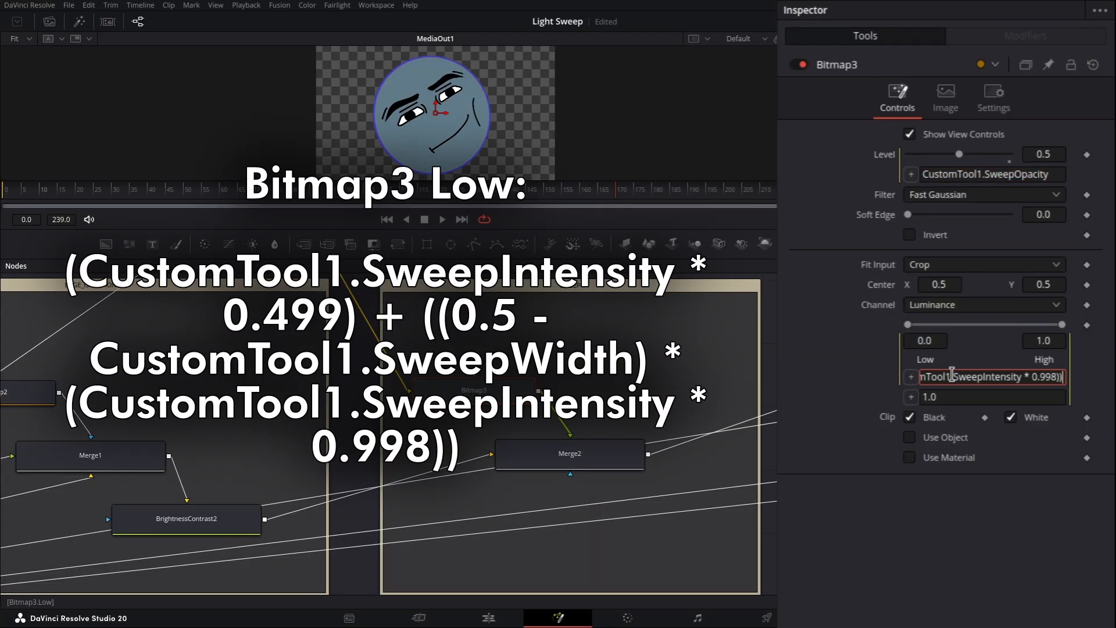
{"action": "key", "text": "Return"}
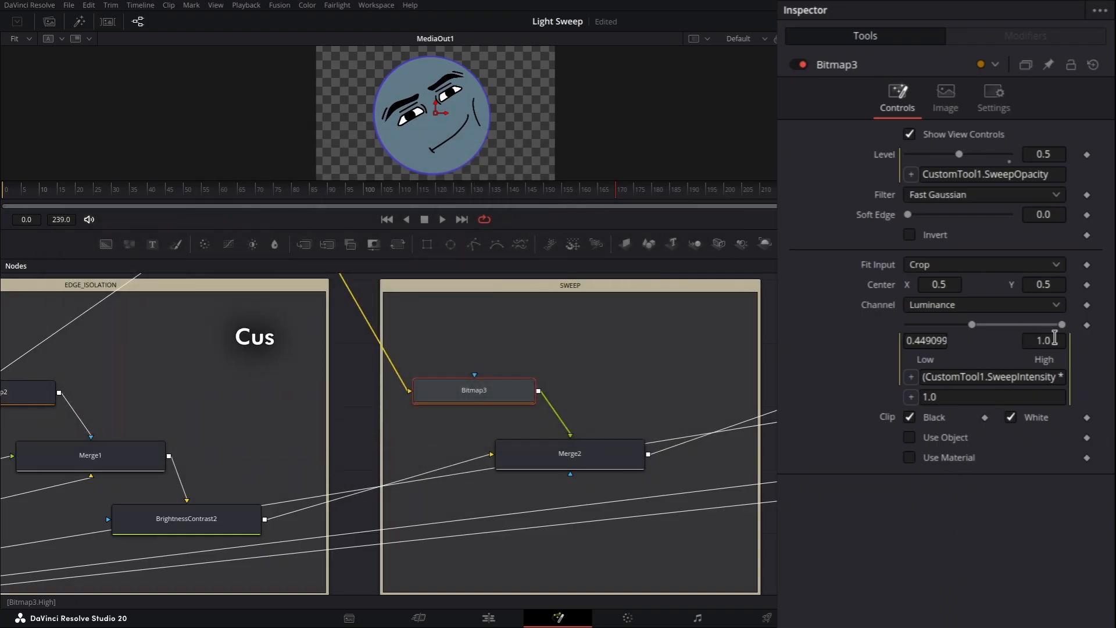
{"action": "left_click", "coordinate": [940, 398]}
{"action": "type", "text": "(CustomTool1.SweepIntensity * 0.499) + ((0.5 - CustomTool1.SweepWidth) * (CustomTool1.SweepIntensity * 0.998)) + (1 - (CustomTool1.SweepIntensity * 0.998))"}
{"action": "key", "text": "Return"}
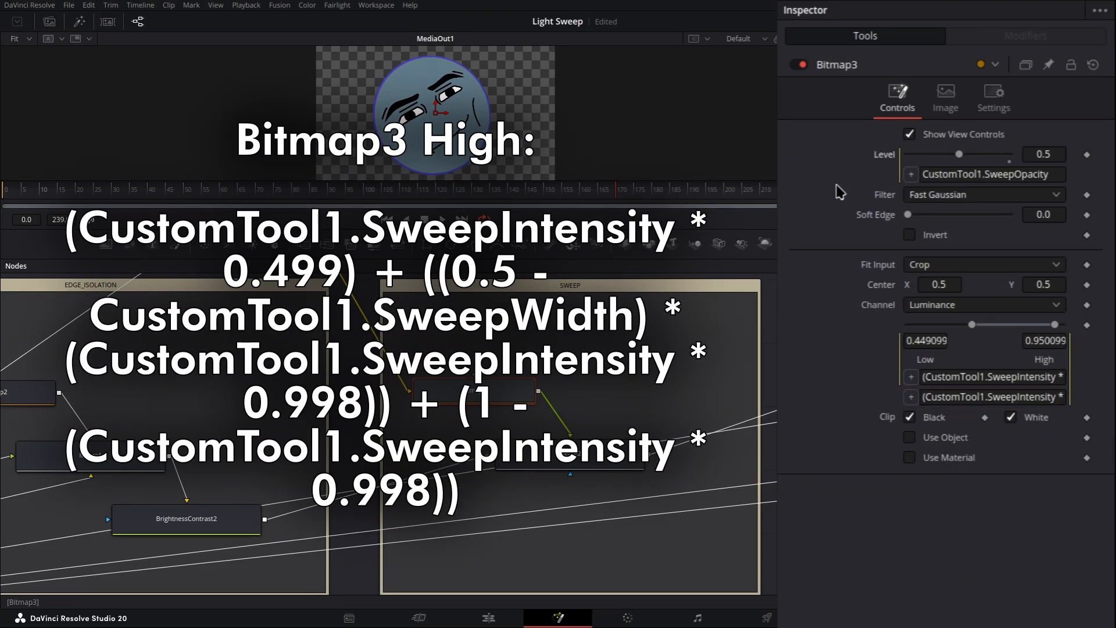
Drive Bitmap3's Soft Edge with the expression CustomTool1.SweepBlur and set its Clipping Mode to Frame.
{"action": "right_click", "coordinate": [876, 219]}
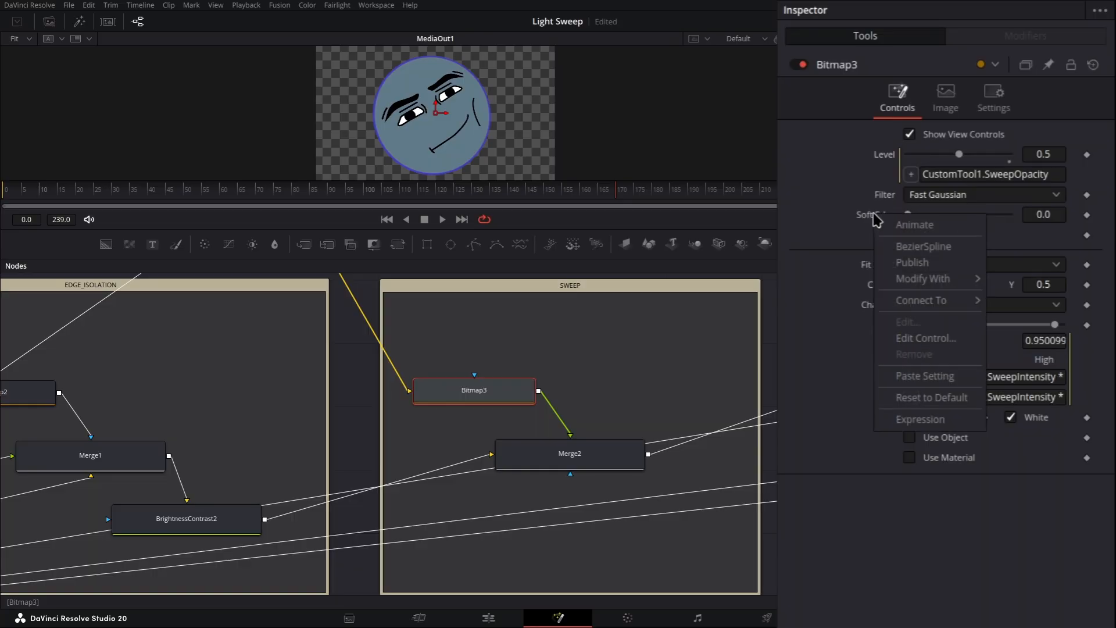
{"action": "left_click", "coordinate": [910, 420]}
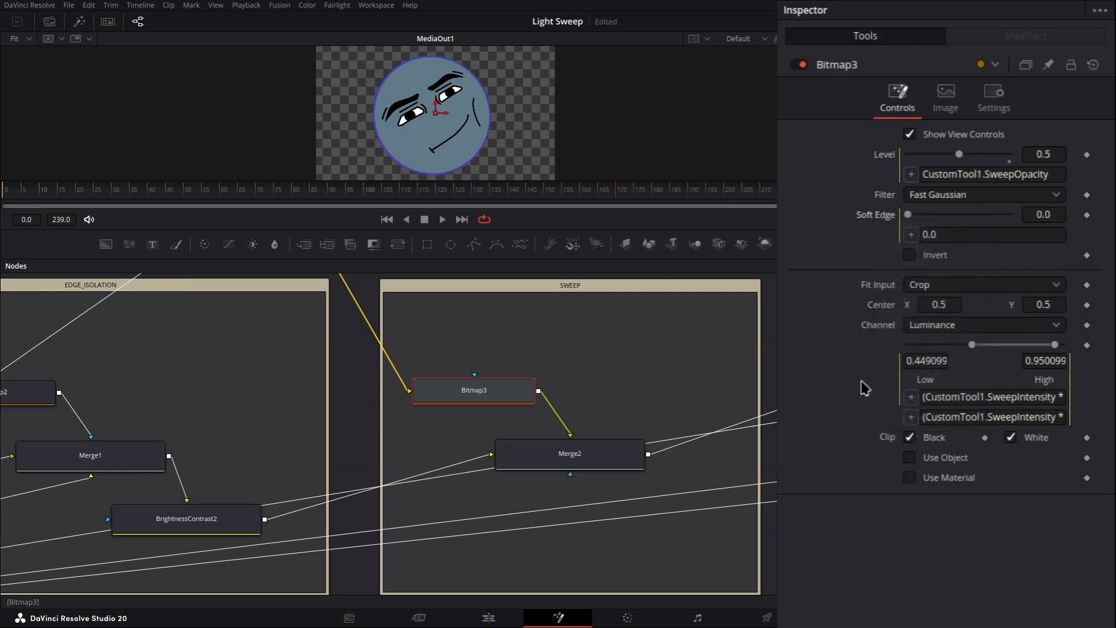
{"action": "left_click", "coordinate": [942, 236]}
{"action": "key", "text": "ctrl+a"}
{"action": "type", "text": "CustomTool1.SweepBlur"}
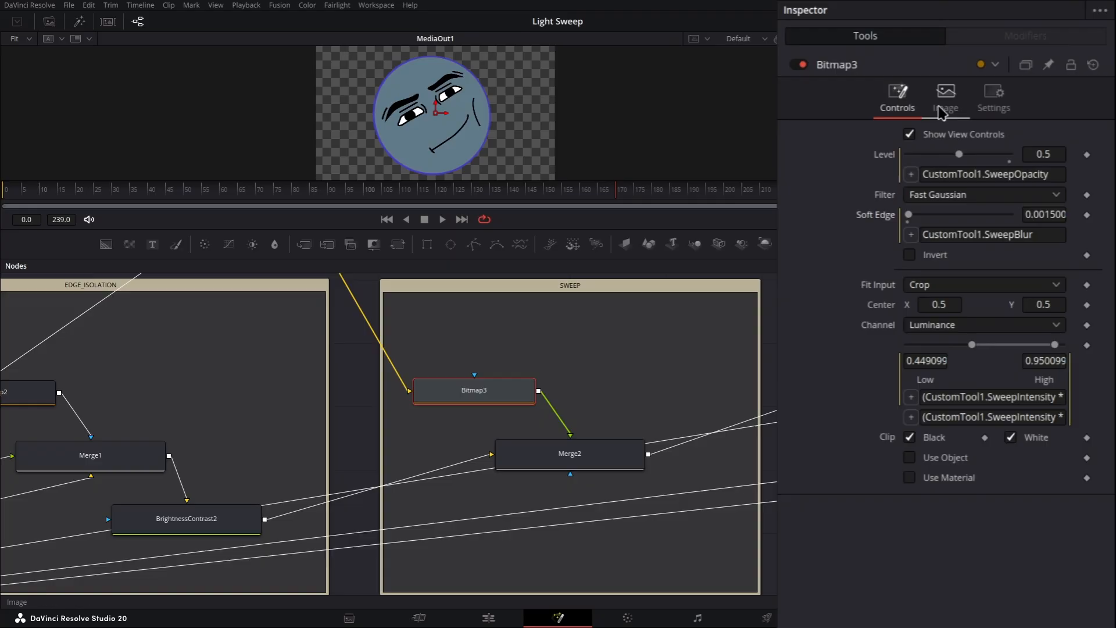
{"action": "left_click", "coordinate": [942, 112]}
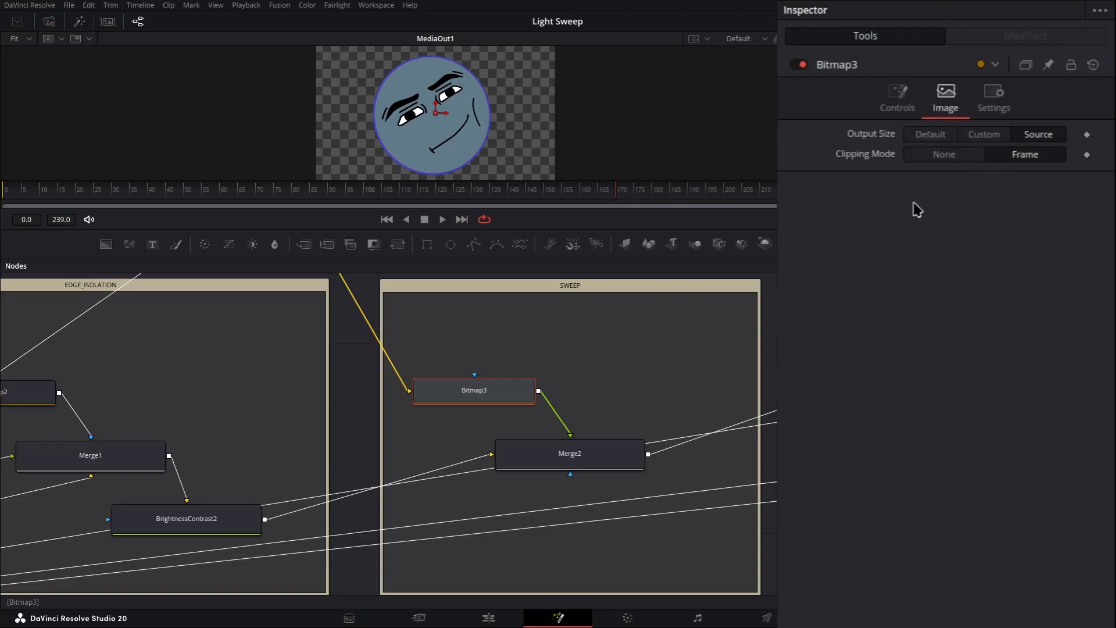
Set the solid color of Background2 in the COLOR group to white (#ffffff).
{"action": "left_click_drag", "start_coordinate": [784, 336], "coordinate": [153, 326]}
{"action": "left_click", "coordinate": [445, 335]}
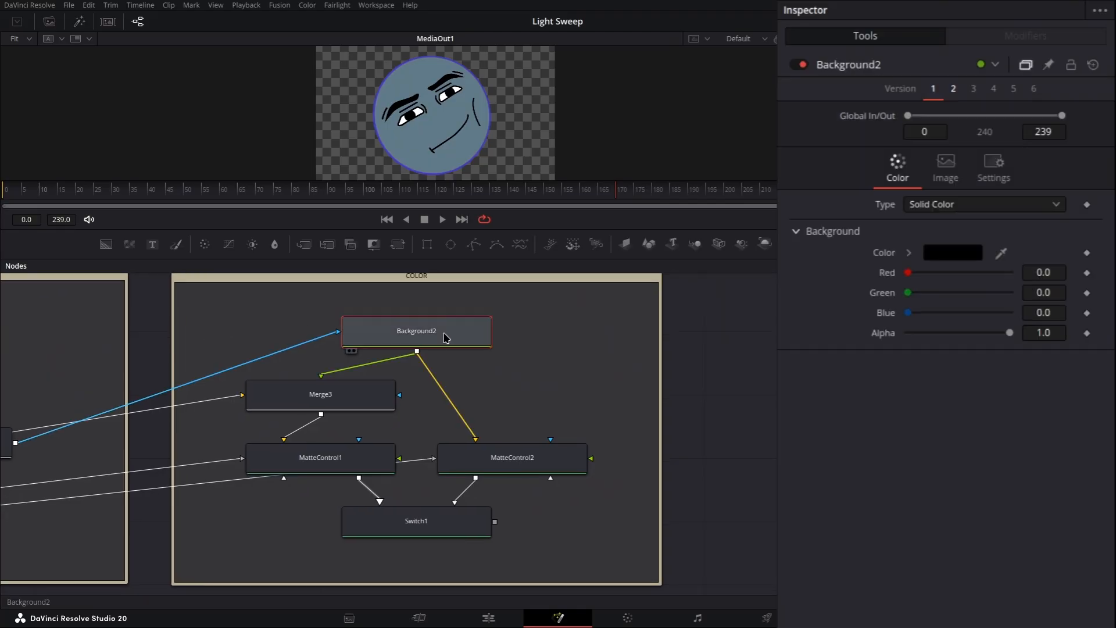
{"action": "left_click", "coordinate": [953, 252]}
{"action": "left_click", "coordinate": [686, 195]}
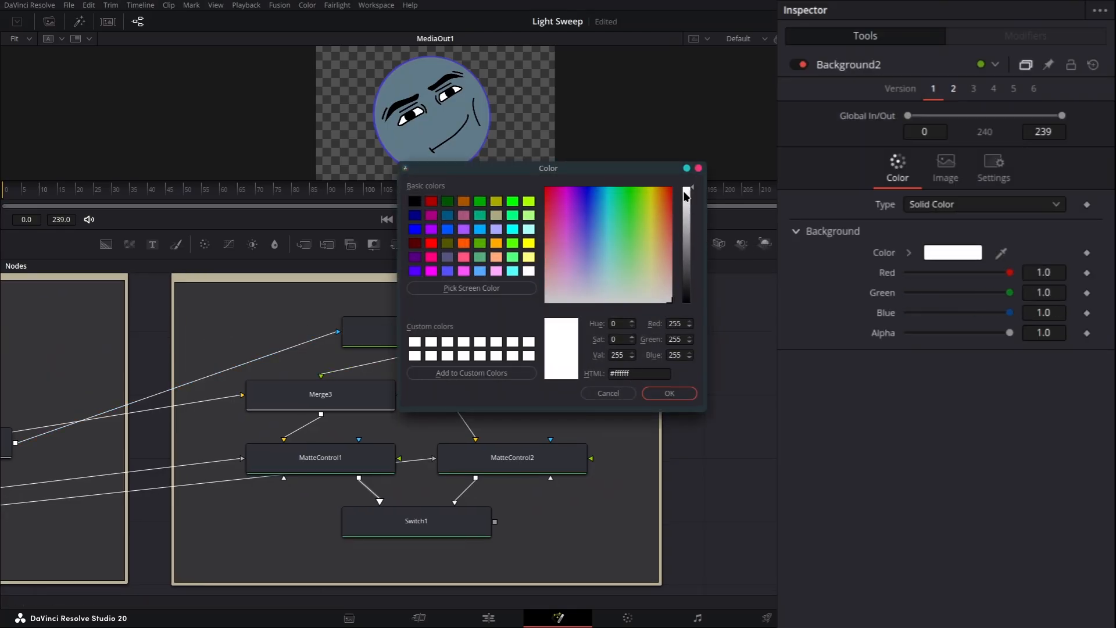
{"action": "left_click", "coordinate": [668, 395]}
Add expression fields to Background2's image Width and Height.
{"action": "left_click", "coordinate": [946, 174]}
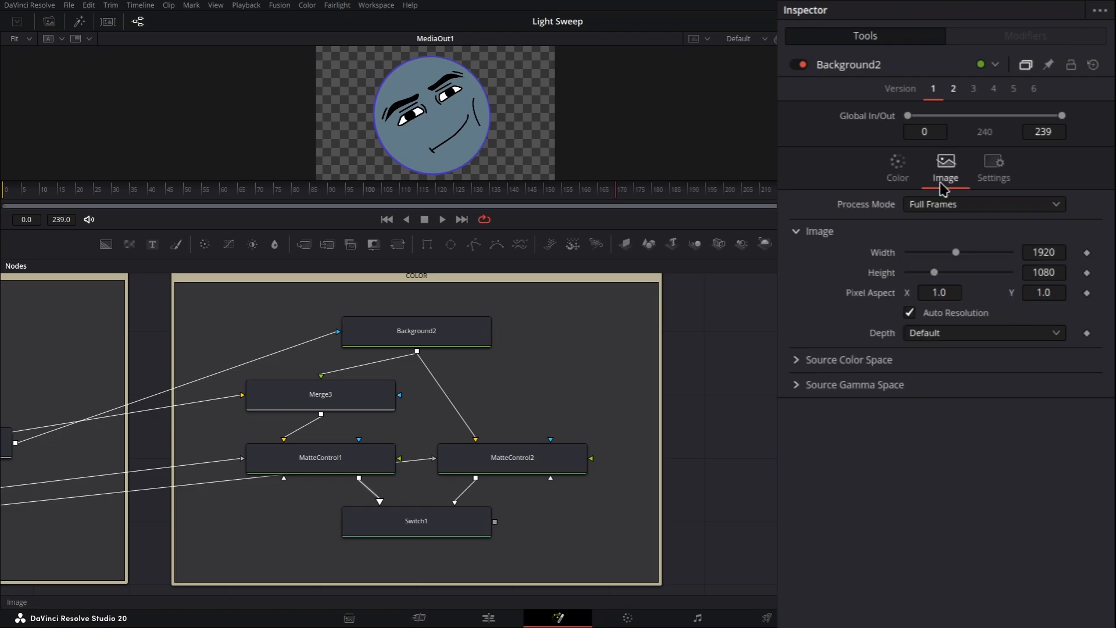
{"action": "right_click", "coordinate": [893, 253]}
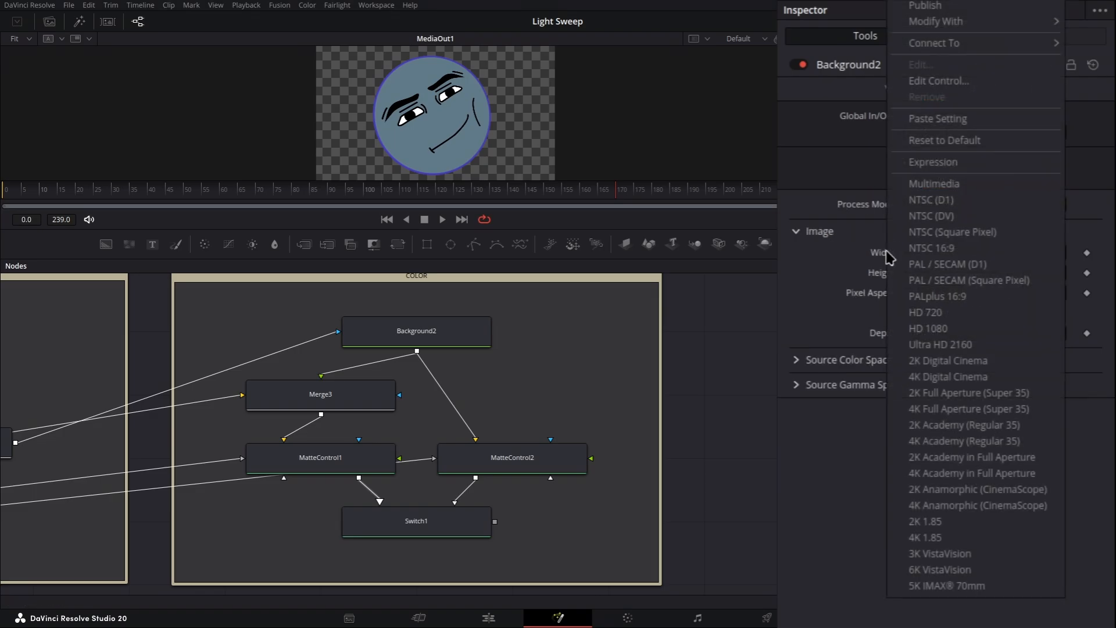
{"action": "left_click", "coordinate": [931, 166]}
{"action": "right_click", "coordinate": [882, 293]}
{"action": "left_click", "coordinate": [826, 155]}
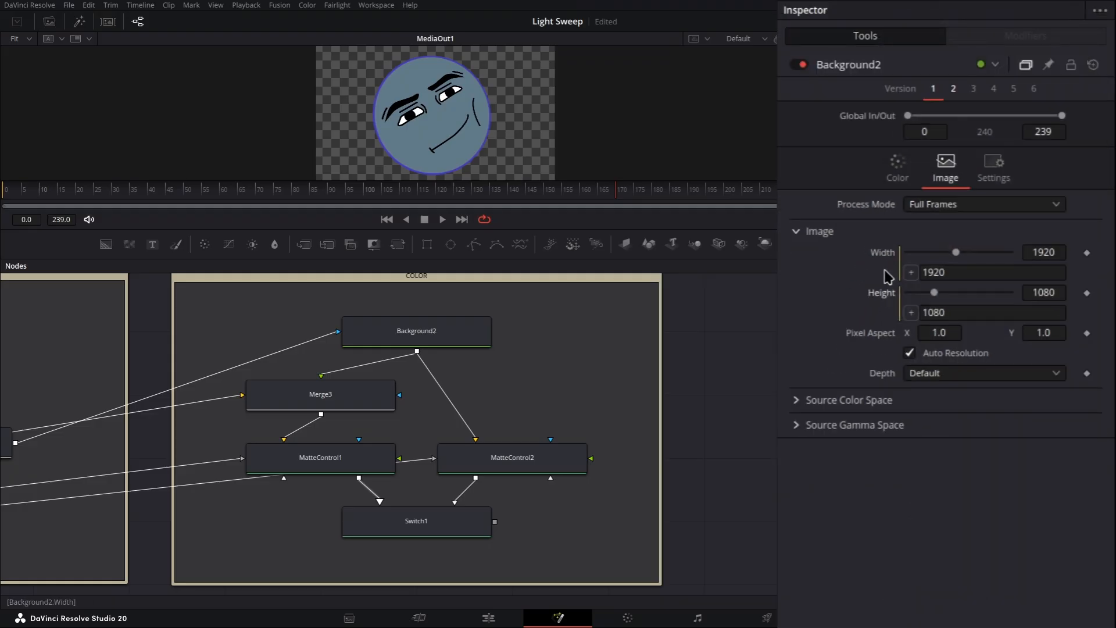
Set Background2's Width expression to CustomTool1.Output.Width and its Height expression to CustomTool1.Output.Height.
{"action": "left_click", "coordinate": [1017, 271]}
{"action": "key", "text": "ctrl+a"}
{"action": "type", "text": "CustomTool1.Output.Width"}
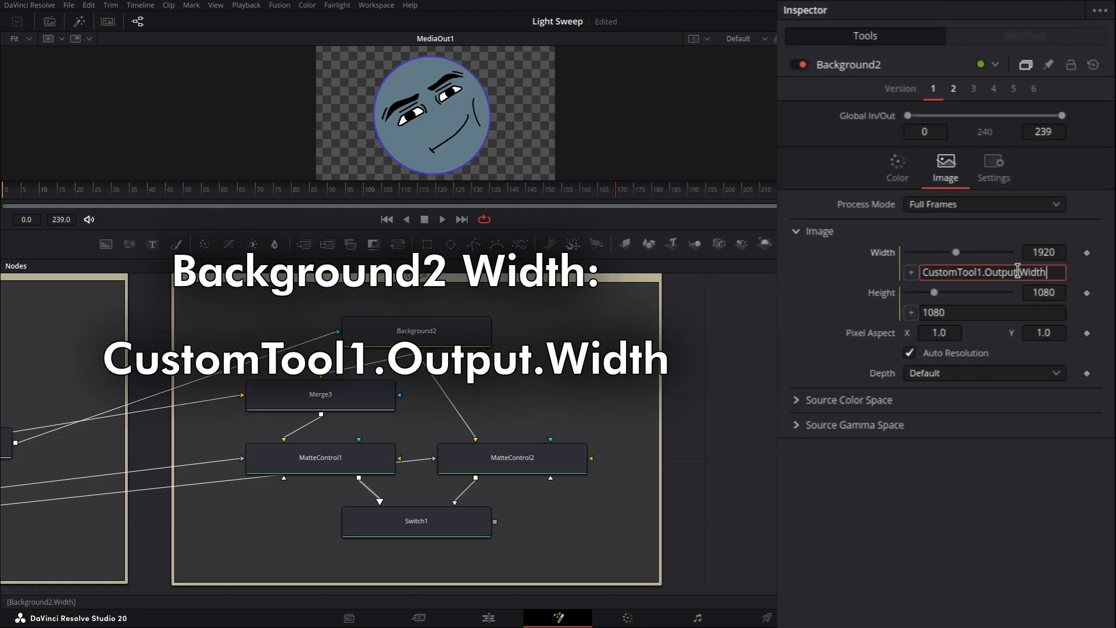
{"action": "left_click", "coordinate": [877, 300]}
{"action": "left_click", "coordinate": [961, 313]}
{"action": "key", "text": "ctrl+a"}
{"action": "type", "text": "CustomTool1.Output.Height"}
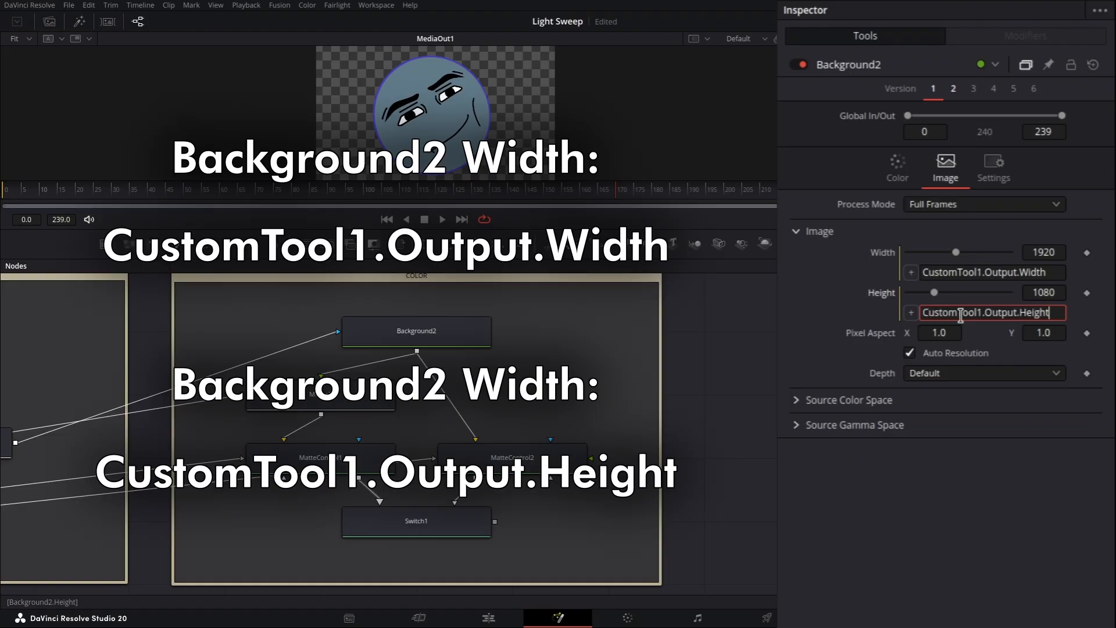
{"action": "left_click", "coordinate": [923, 540]}
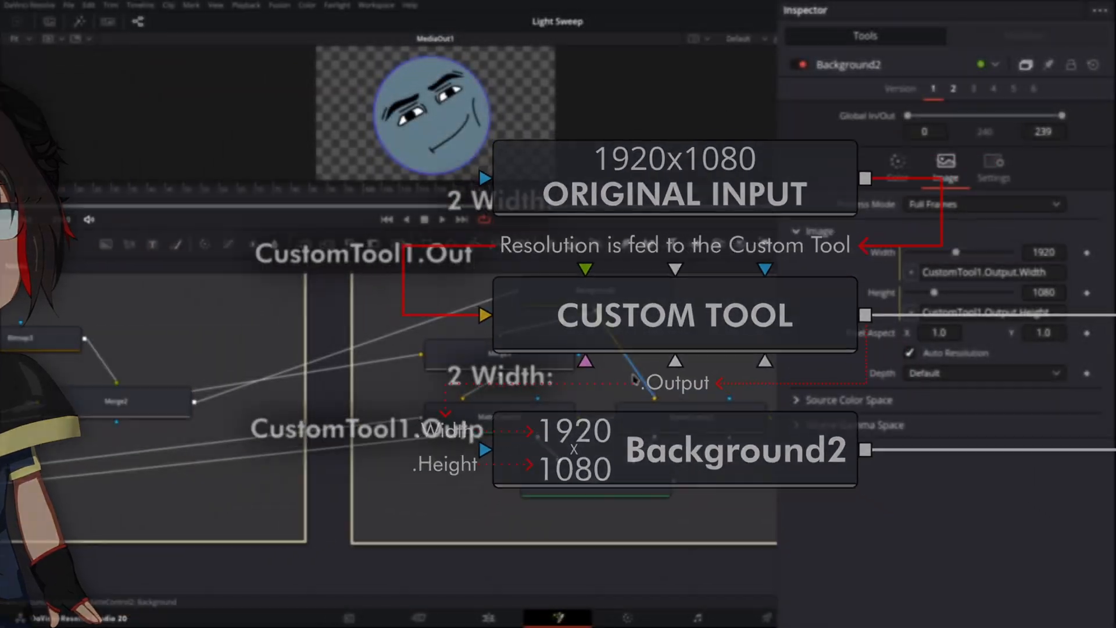
Enable Invert in the Garbage Matte settings of both MatteControl1 and MatteControl2.
{"action": "left_click", "coordinate": [532, 417]}
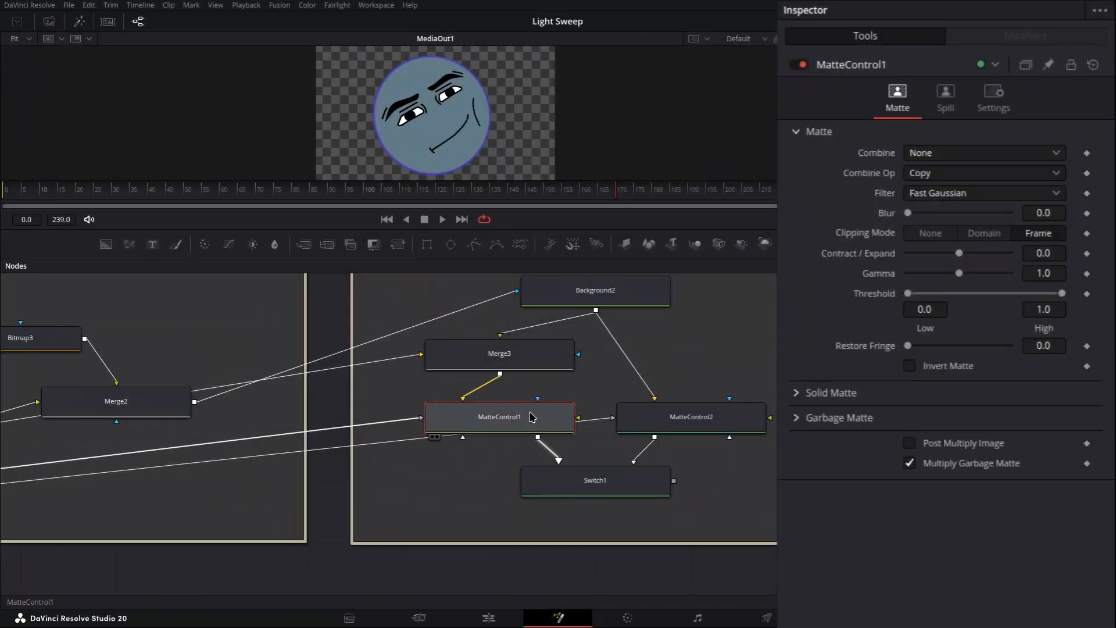
{"action": "left_click", "coordinate": [797, 419]}
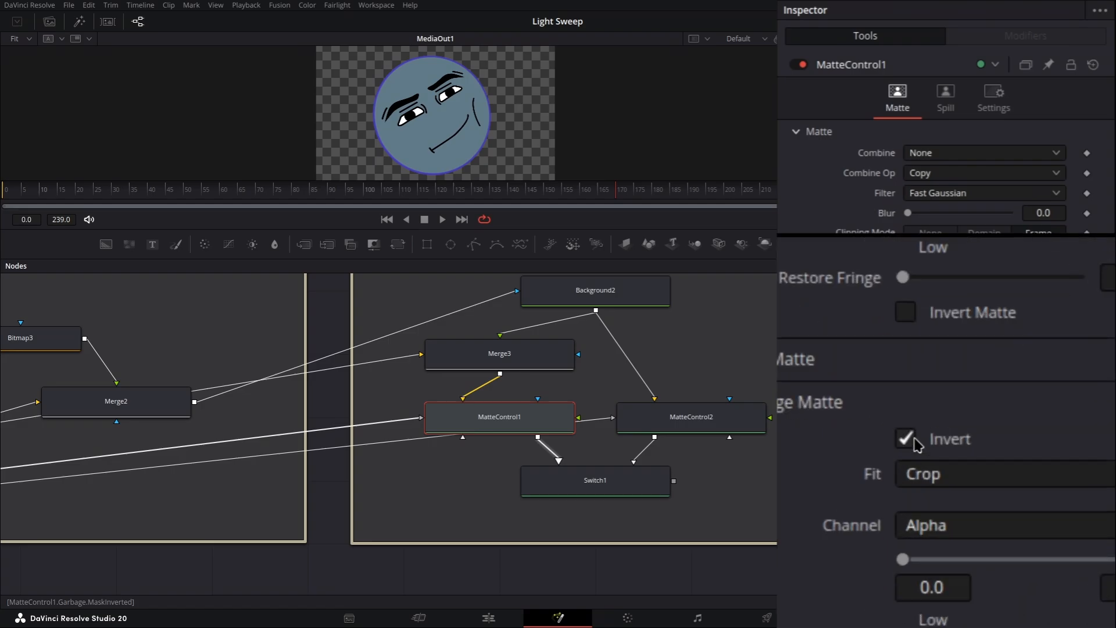
{"action": "left_click", "coordinate": [723, 416]}
{"action": "left_click_drag", "start_coordinate": [722, 416], "coordinate": [606, 416]}
{"action": "left_click", "coordinate": [796, 419]}
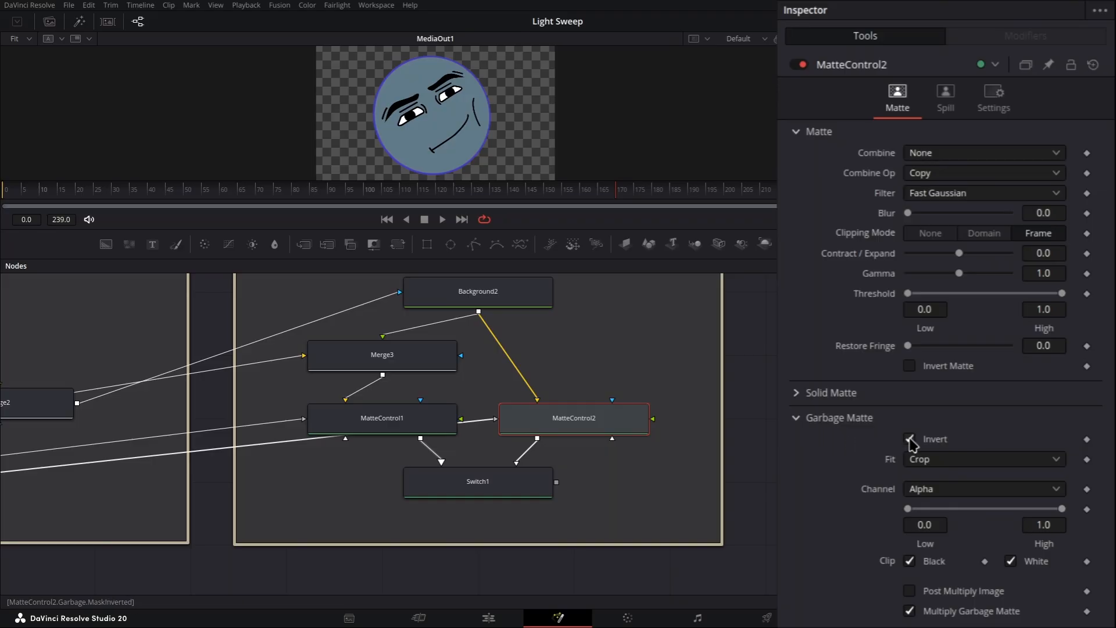
Edit the Source control of Switch1 so that its input control type is CheckboxControl.
{"action": "scroll", "coordinate": [634, 388], "scroll_direction": "down", "scroll_amount": 3}
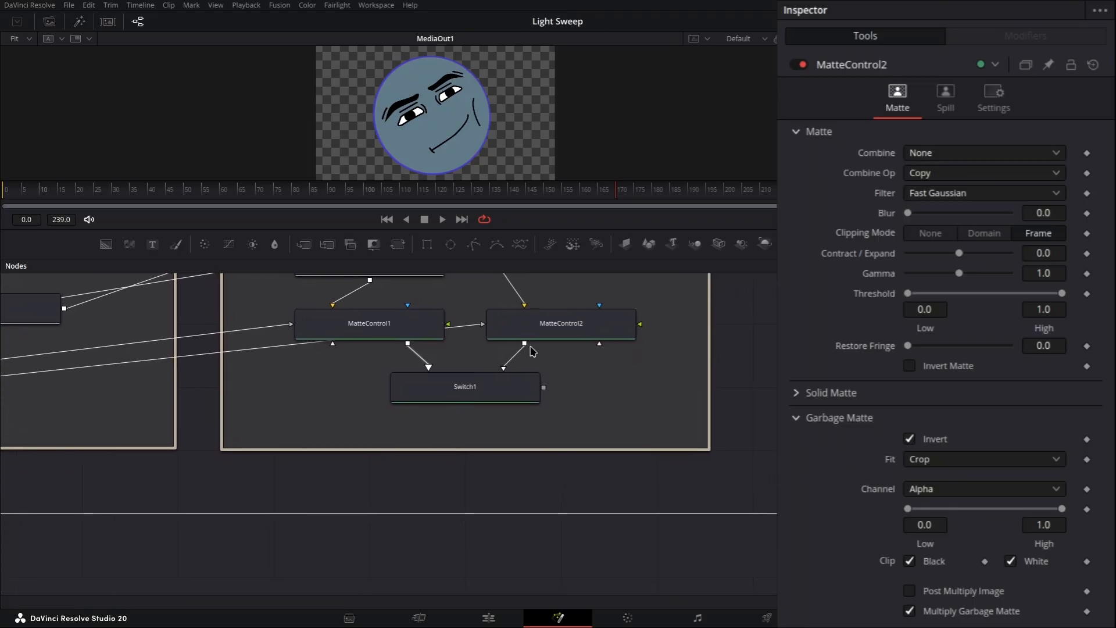
{"action": "left_click", "coordinate": [455, 389]}
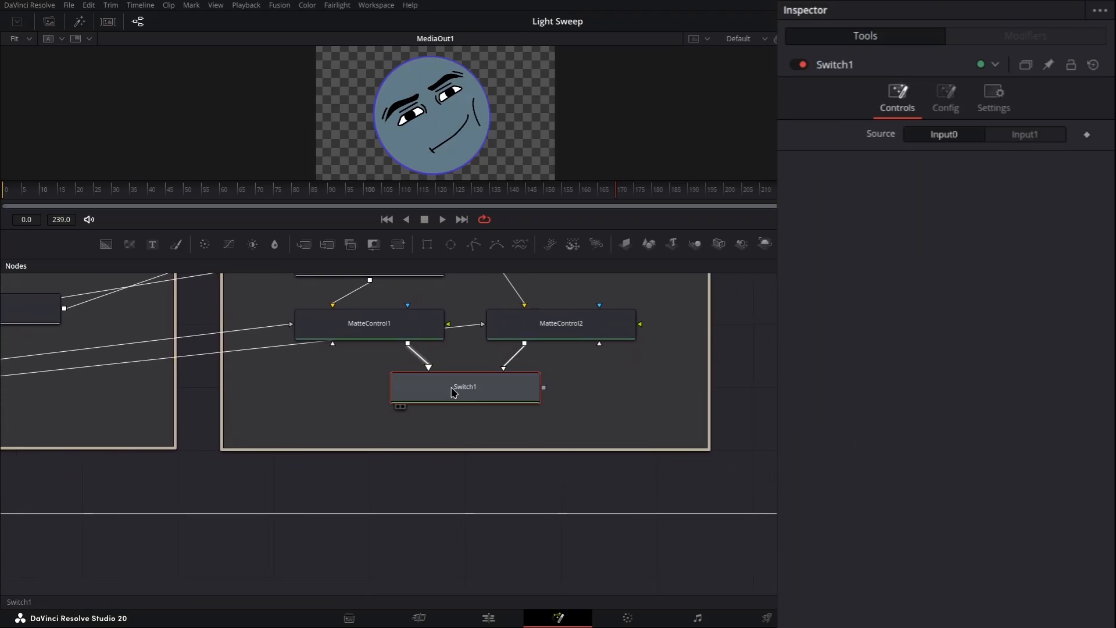
{"action": "right_click", "coordinate": [886, 139]}
{"action": "left_click", "coordinate": [930, 256]}
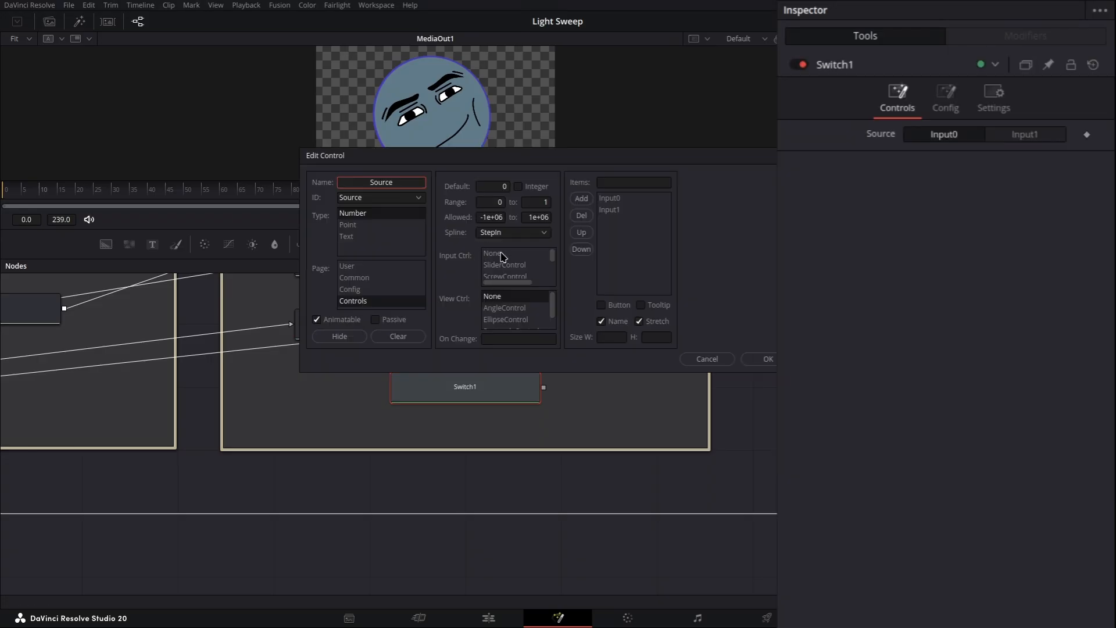
{"action": "scroll", "coordinate": [514, 263], "scroll_direction": "down", "scroll_amount": 2}
{"action": "scroll", "coordinate": [507, 269], "scroll_direction": "up", "scroll_amount": 2}
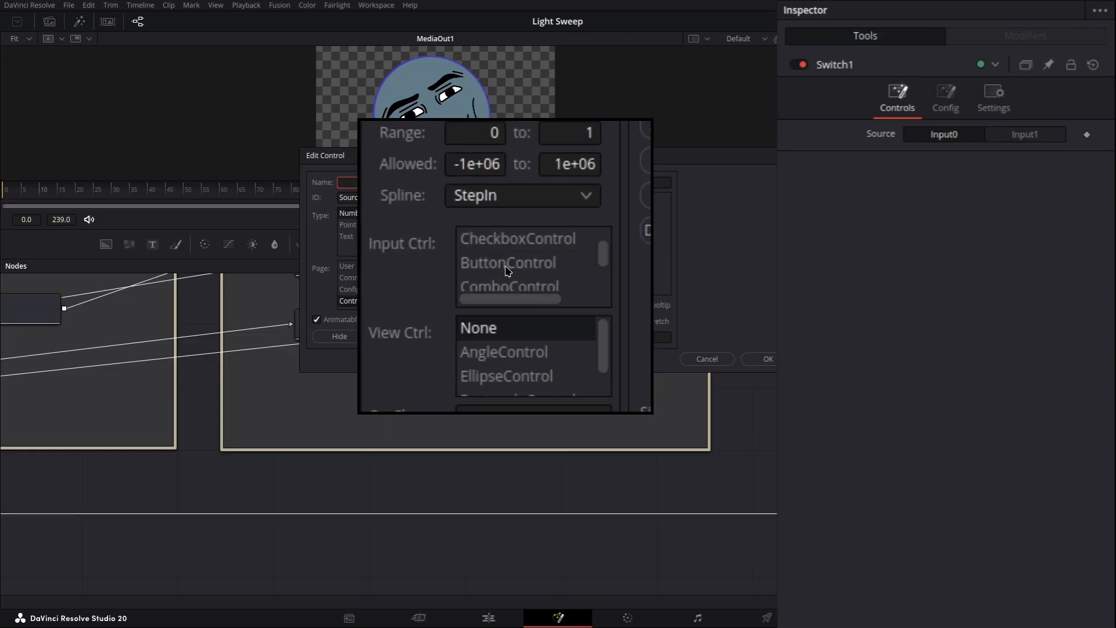
{"action": "left_click", "coordinate": [509, 257]}
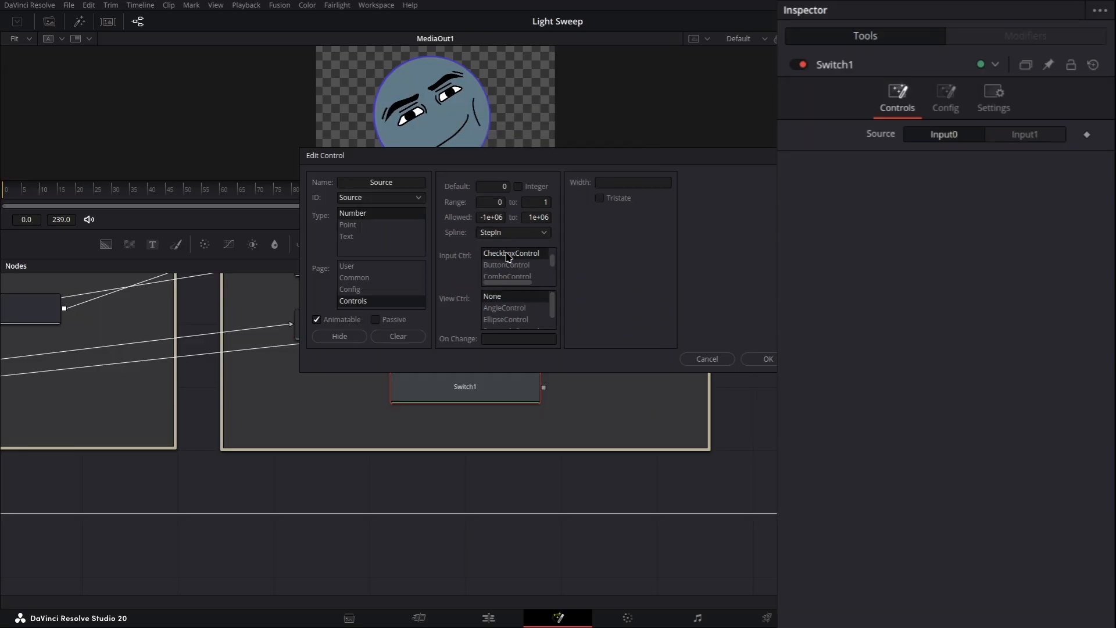
{"action": "left_click", "coordinate": [766, 358]}
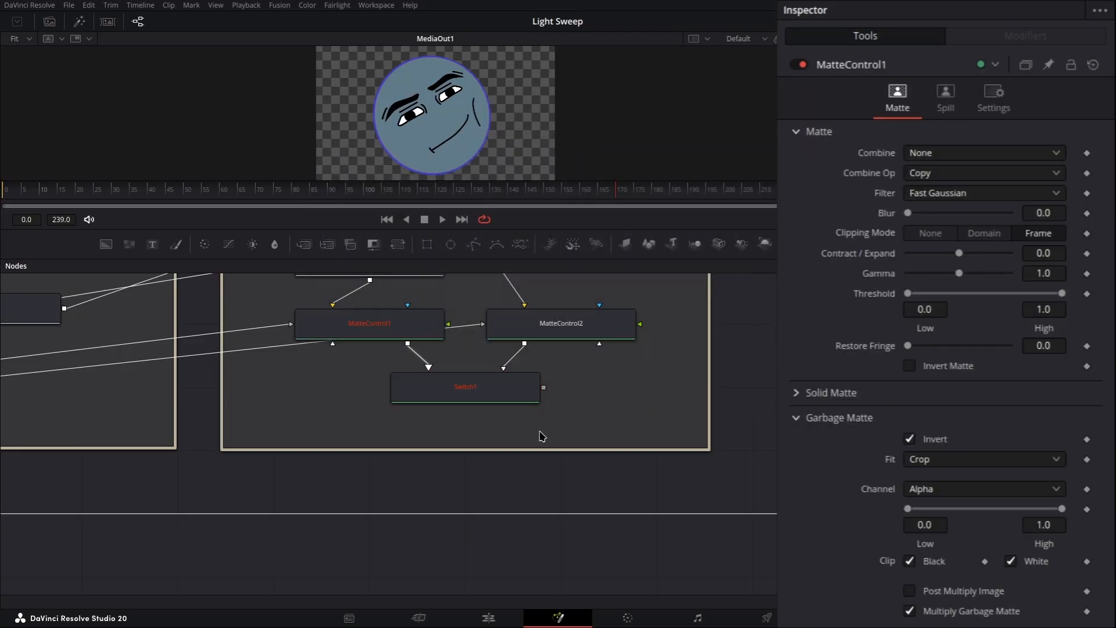
Set Switch2's number of inputs to 3.
{"action": "left_click_drag", "start_coordinate": [289, 341], "coordinate": [721, 591]}
{"action": "left_click_drag", "start_coordinate": [410, 372], "coordinate": [661, 511]}
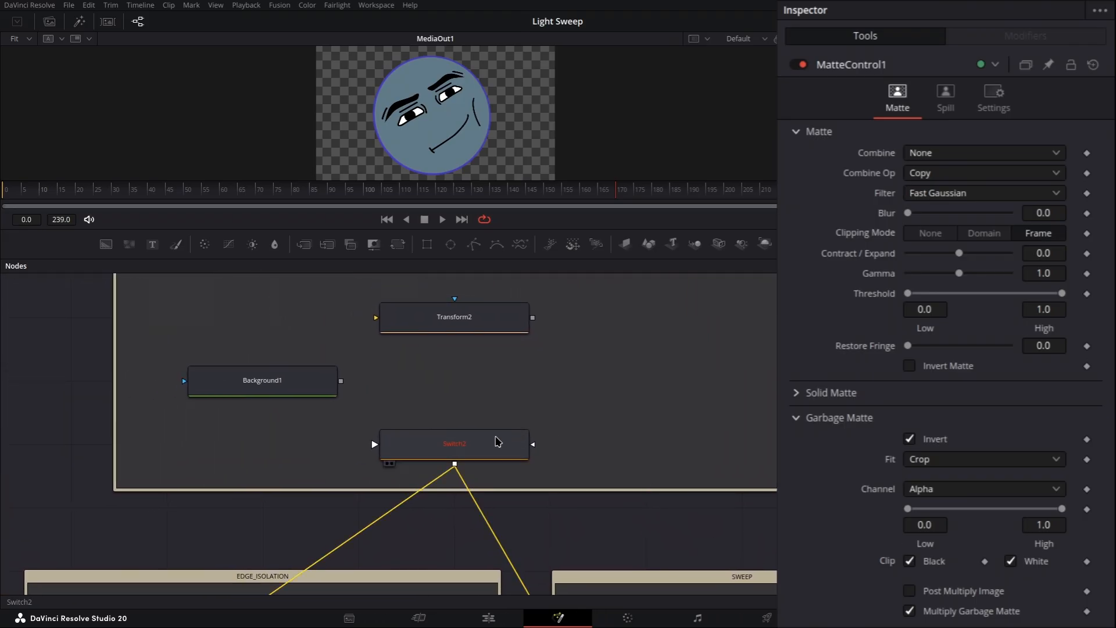
{"action": "left_click", "coordinate": [454, 451]}
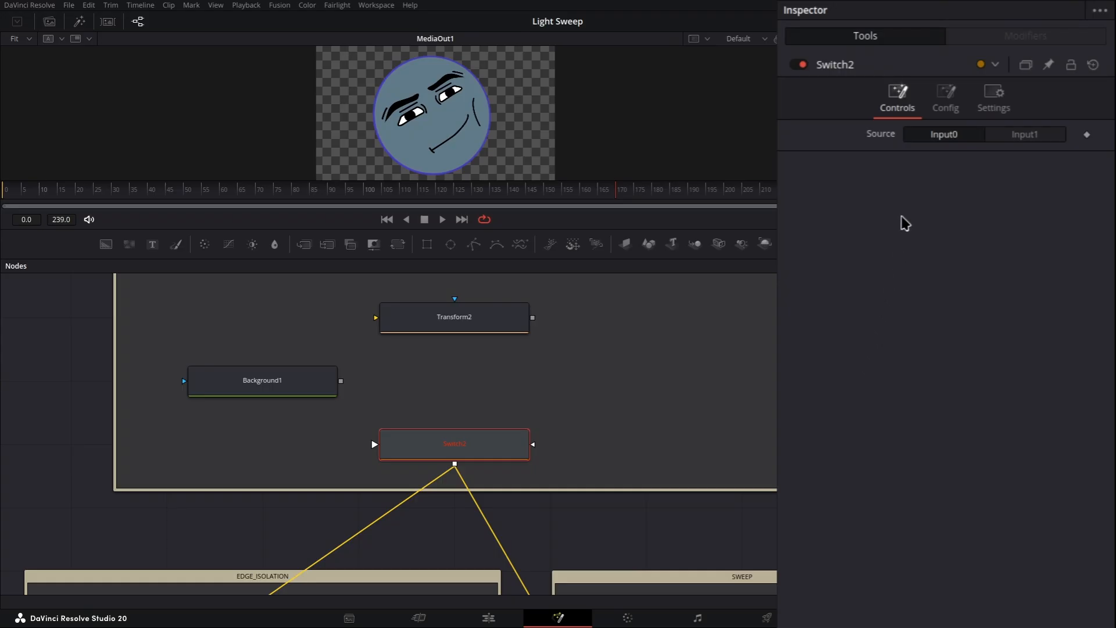
{"action": "left_click", "coordinate": [946, 102]}
{"action": "left_click", "coordinate": [1046, 134]}
{"action": "type", "text": "3"}
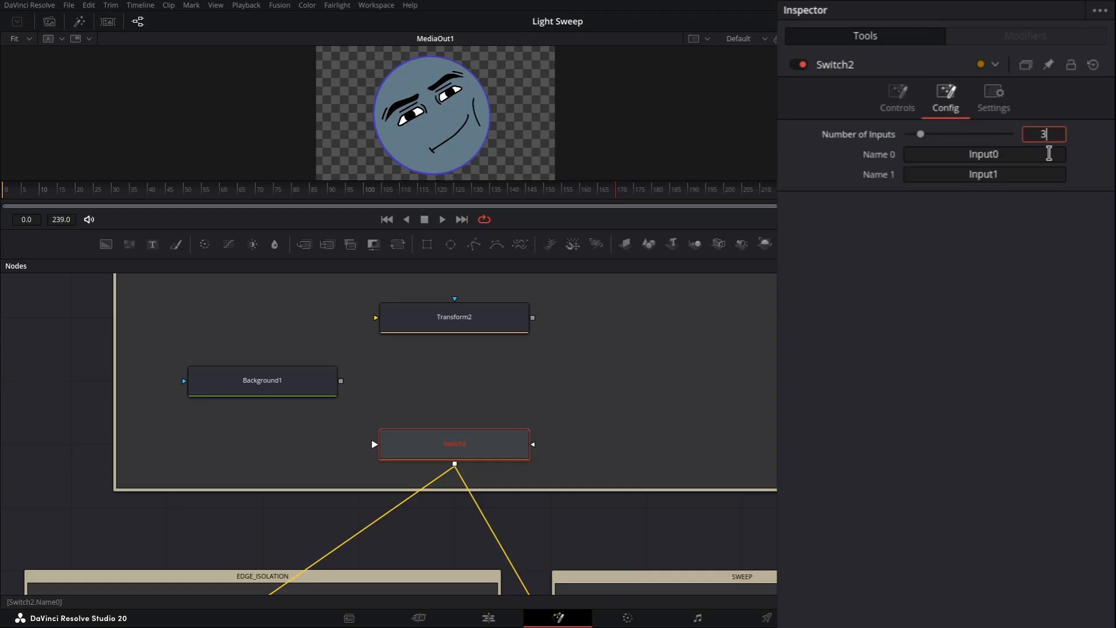
{"action": "left_click", "coordinate": [1021, 235]}
Name the three inputs of Switch2 Sharp, Linear and Smooth, in that order.
{"action": "left_click", "coordinate": [1003, 155]}
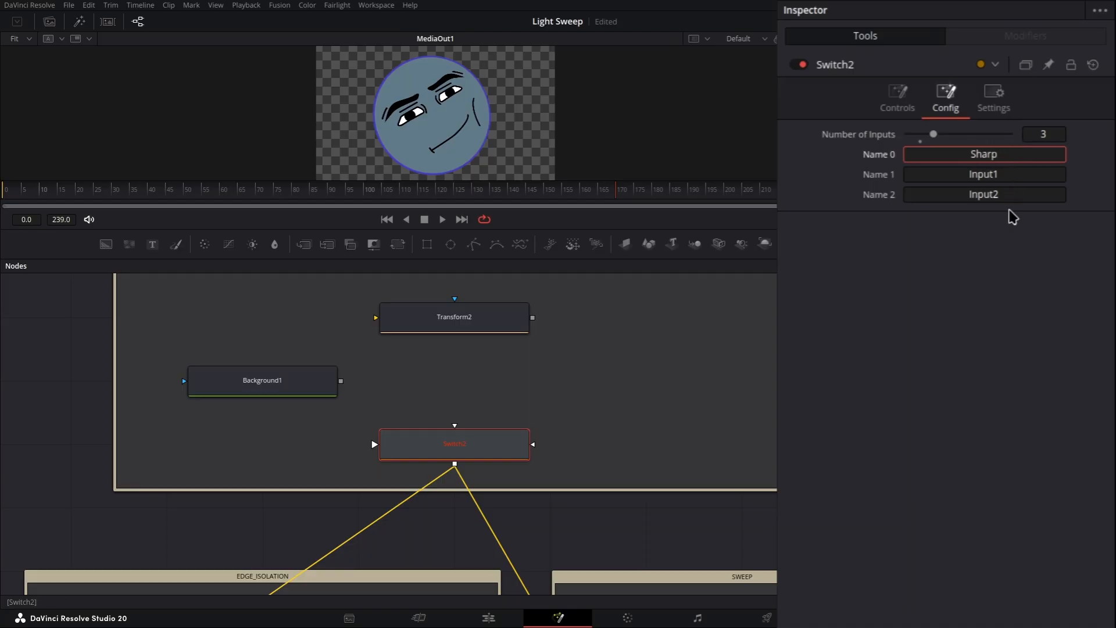
{"action": "double_click", "coordinate": [1009, 174]}
{"action": "type", "text": "Line"}
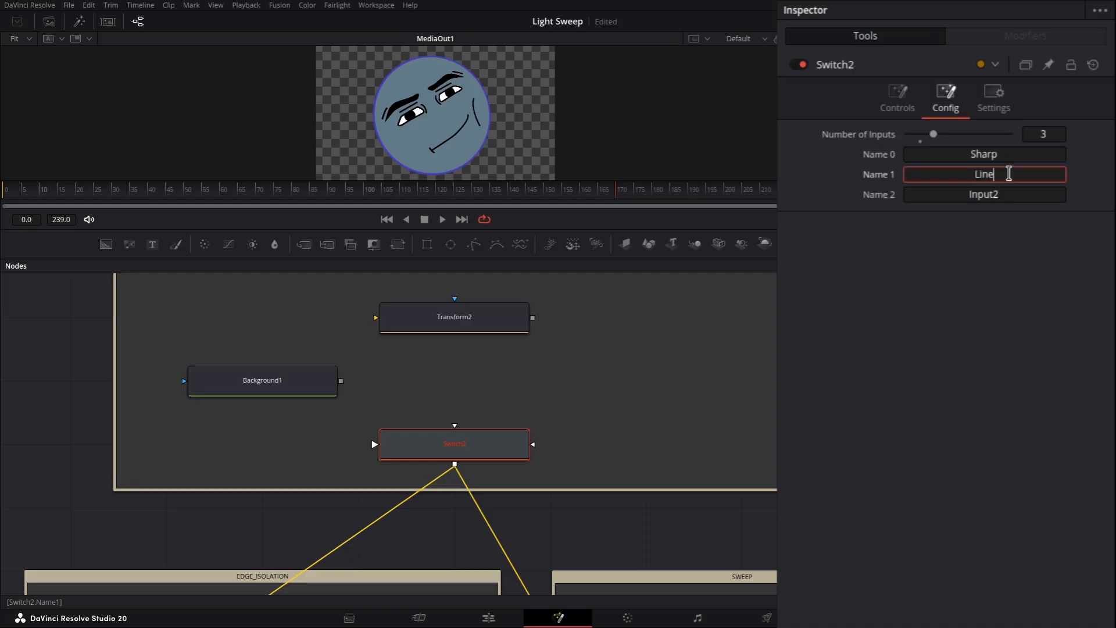
{"action": "type", "text": "ar"}
{"action": "key", "text": "Tab"}
{"action": "left_click", "coordinate": [1006, 236]}
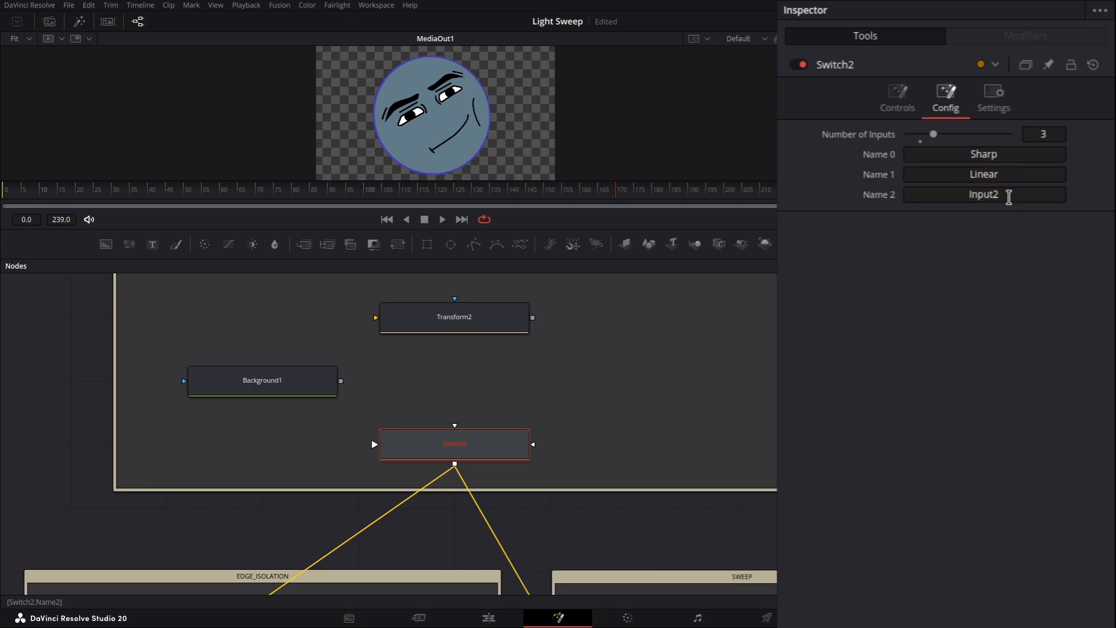
{"action": "double_click", "coordinate": [1009, 196]}
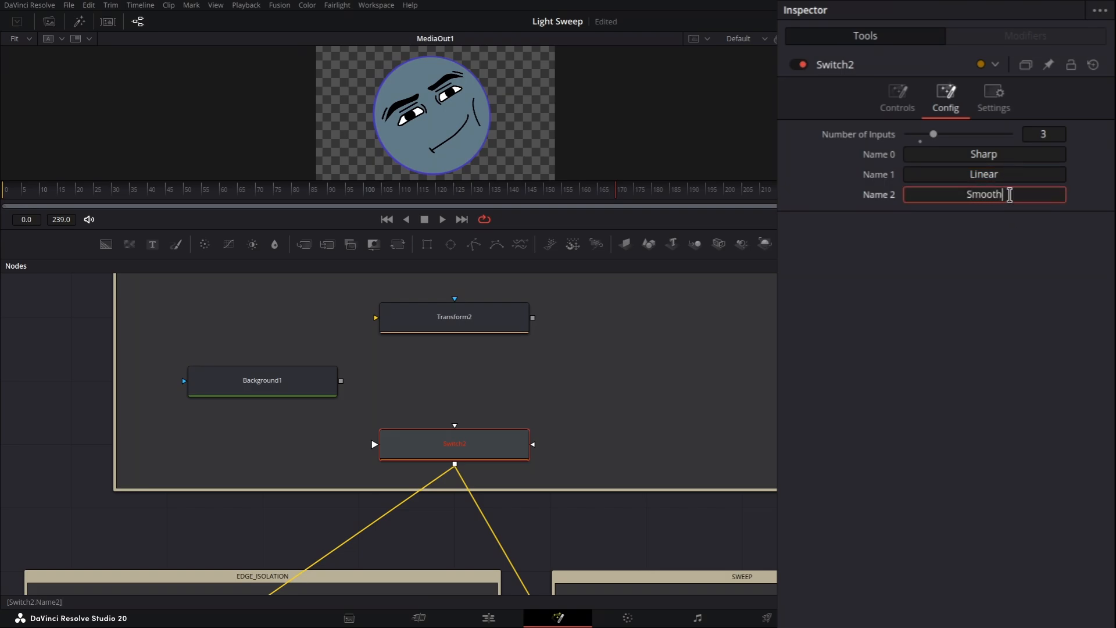
{"action": "left_click", "coordinate": [1009, 246]}
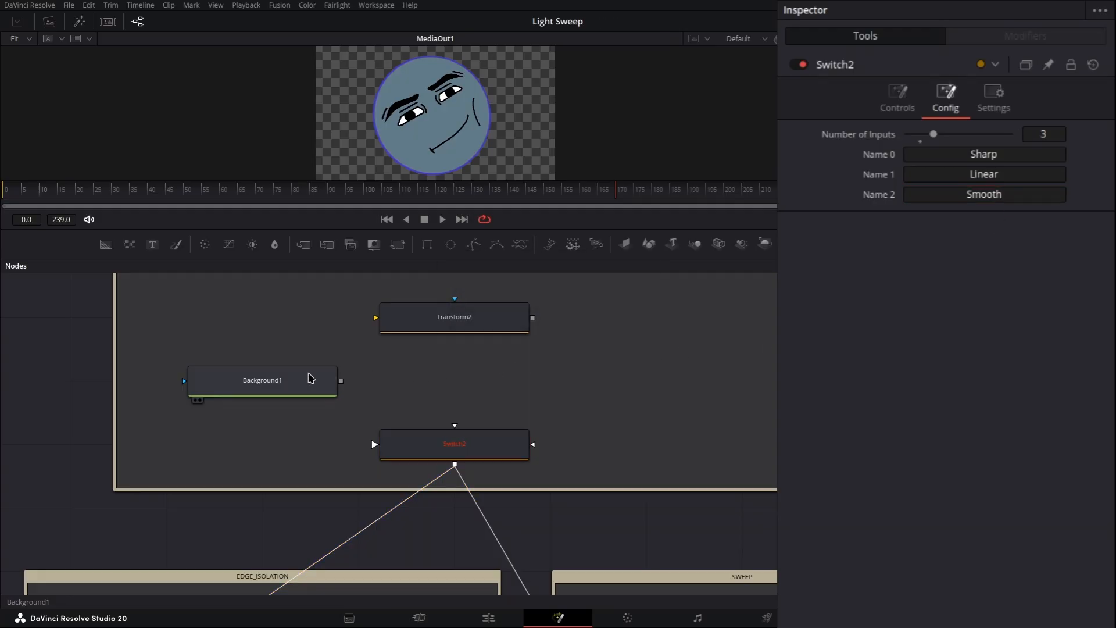
Rename the Background1 node to Background1_Sharp and connect its output to the Sharp input of Switch2.
{"action": "left_click", "coordinate": [312, 379]}
{"action": "key", "text": "F2"}
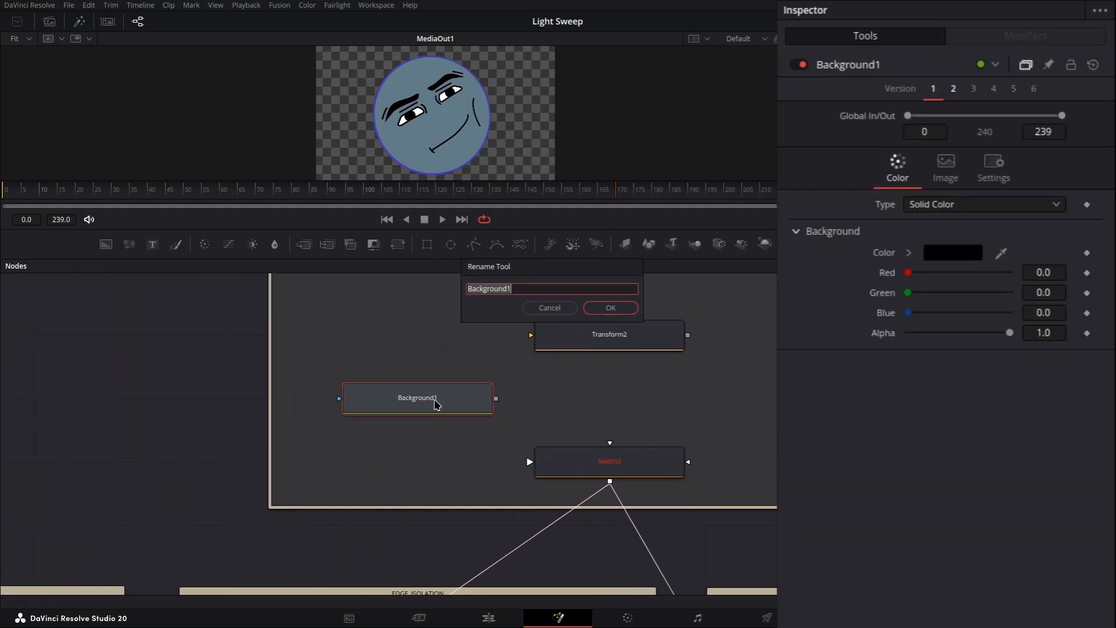
{"action": "left_click", "coordinate": [518, 289]}
{"action": "type", "text": "_Sharp"}
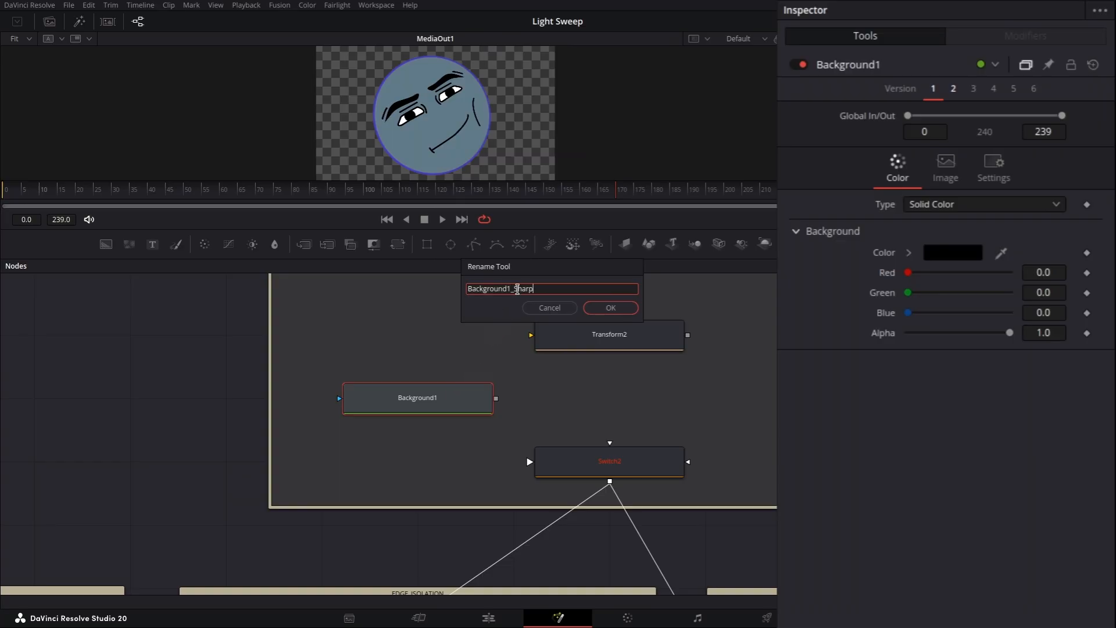
{"action": "left_click", "coordinate": [611, 307]}
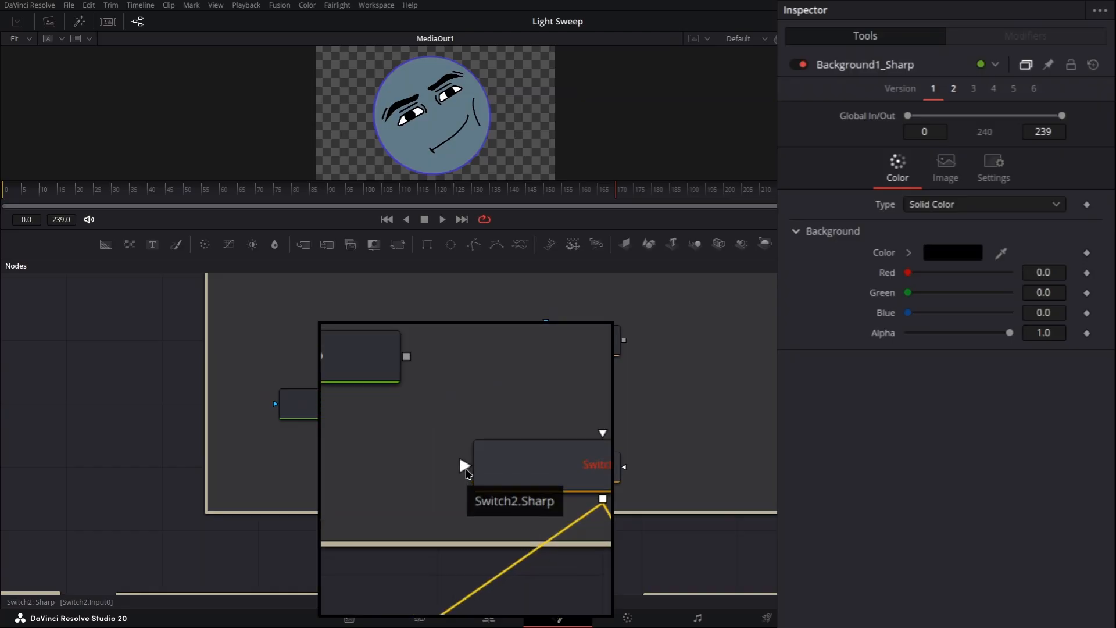
{"action": "left_click_drag", "start_coordinate": [432, 403], "coordinate": [466, 468]}
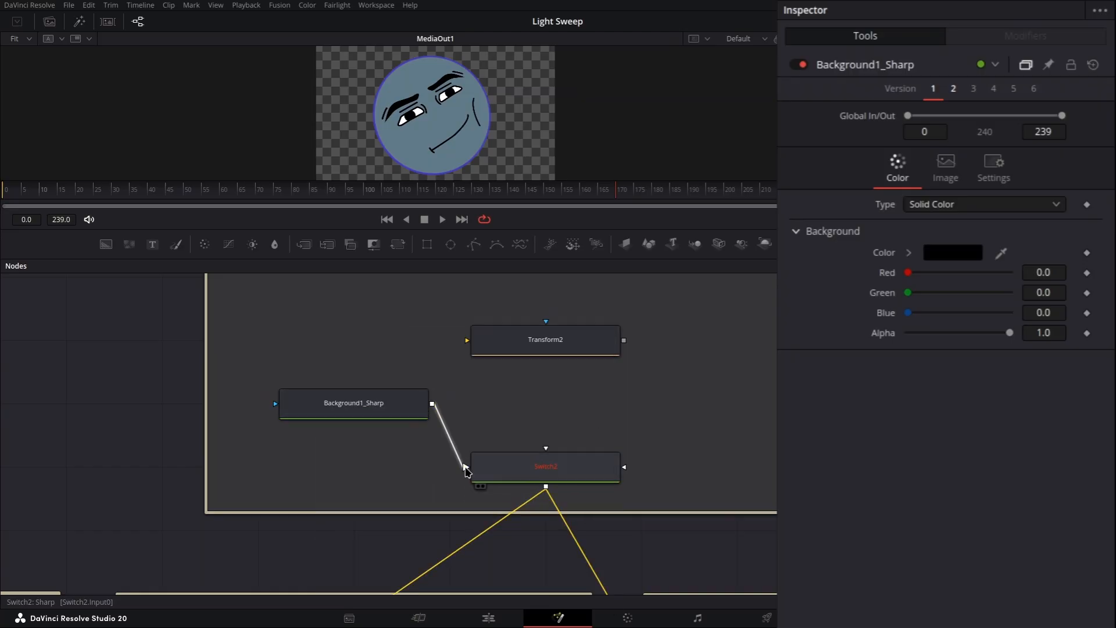
Give Background1_Sharp's image Width and Height the expression math.max(CustomTool1.Output.Width, CustomTool1.Output.Height) and save the project.
{"action": "left_click", "coordinate": [947, 167]}
{"action": "right_click", "coordinate": [882, 251]}
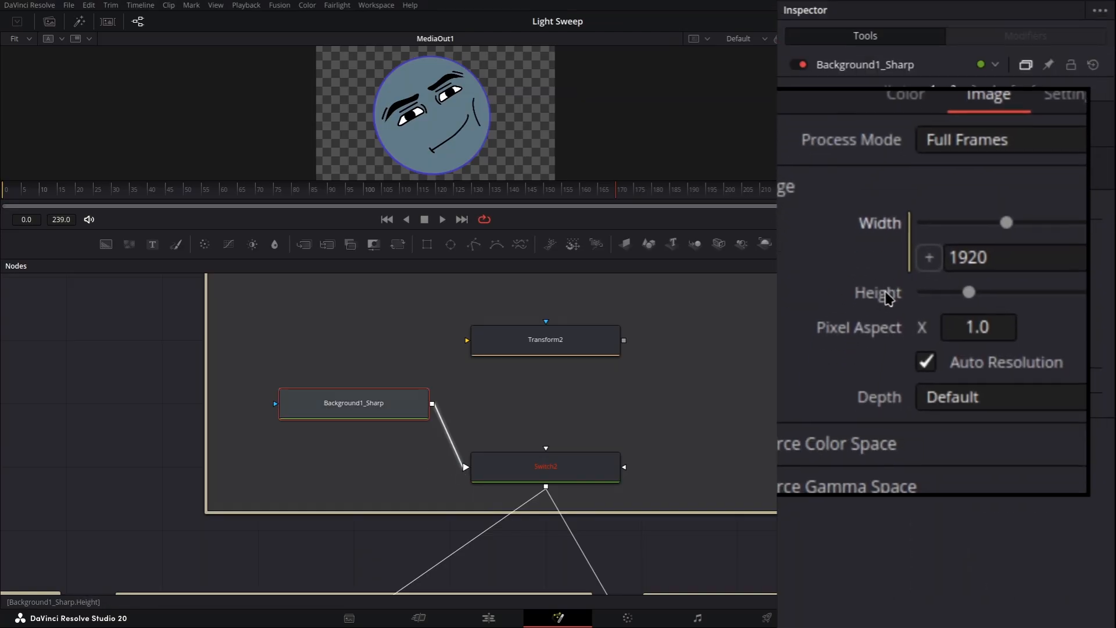
{"action": "left_click", "coordinate": [865, 165]}
{"action": "left_click", "coordinate": [961, 271]}
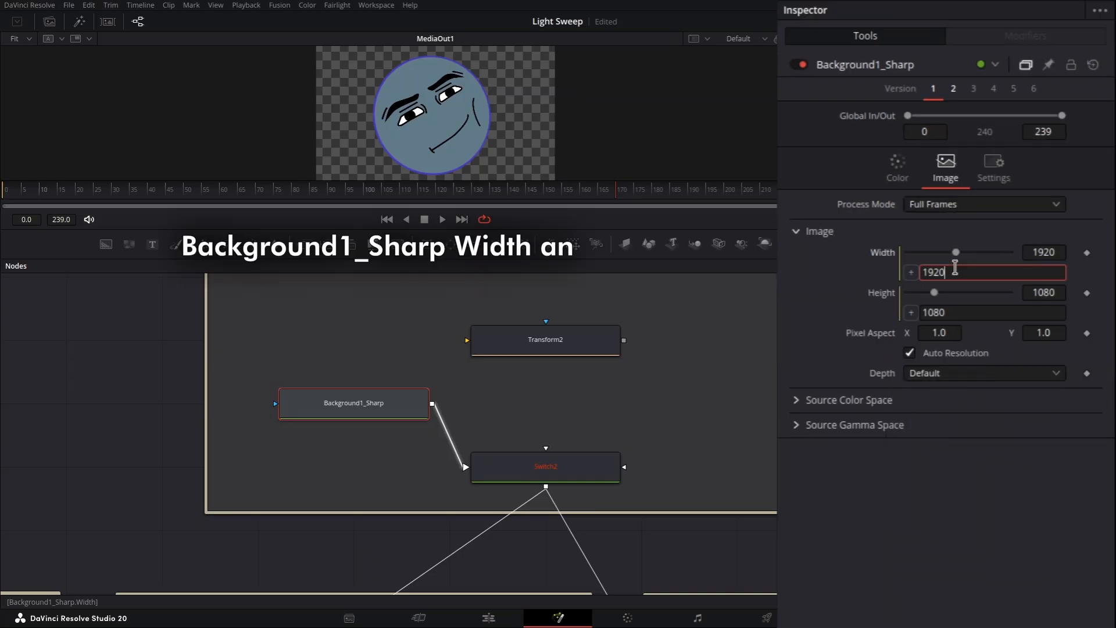
{"action": "left_click", "coordinate": [974, 312]}
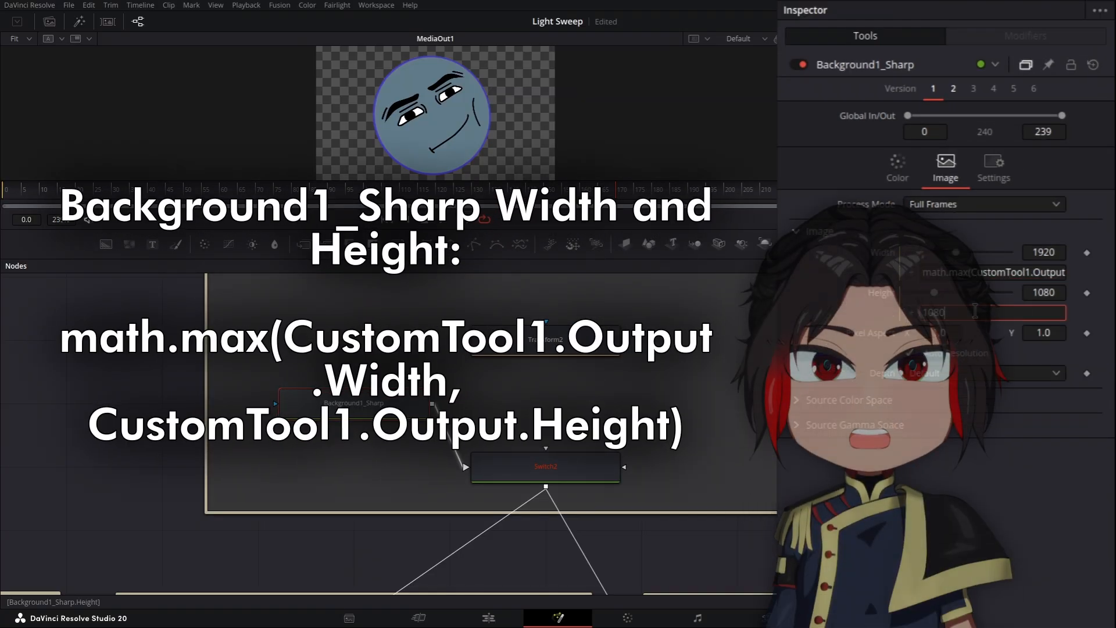
{"action": "type", "text": "math.max(CustomTool1.Output.Width, CustomTool1.Output.Height)"}
{"action": "left_click", "coordinate": [953, 477]}
{"action": "key", "text": "ctrl+s"}
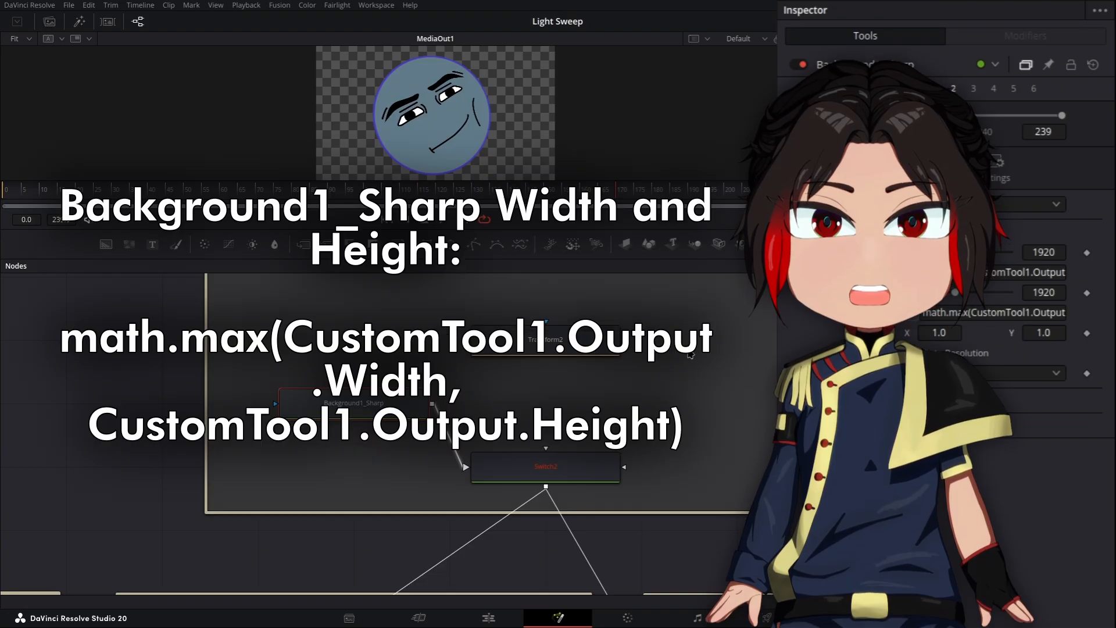
Show Background1_Sharp in the first viewer, inspect its frame and fit it to the view.
{"action": "key", "text": "1"}
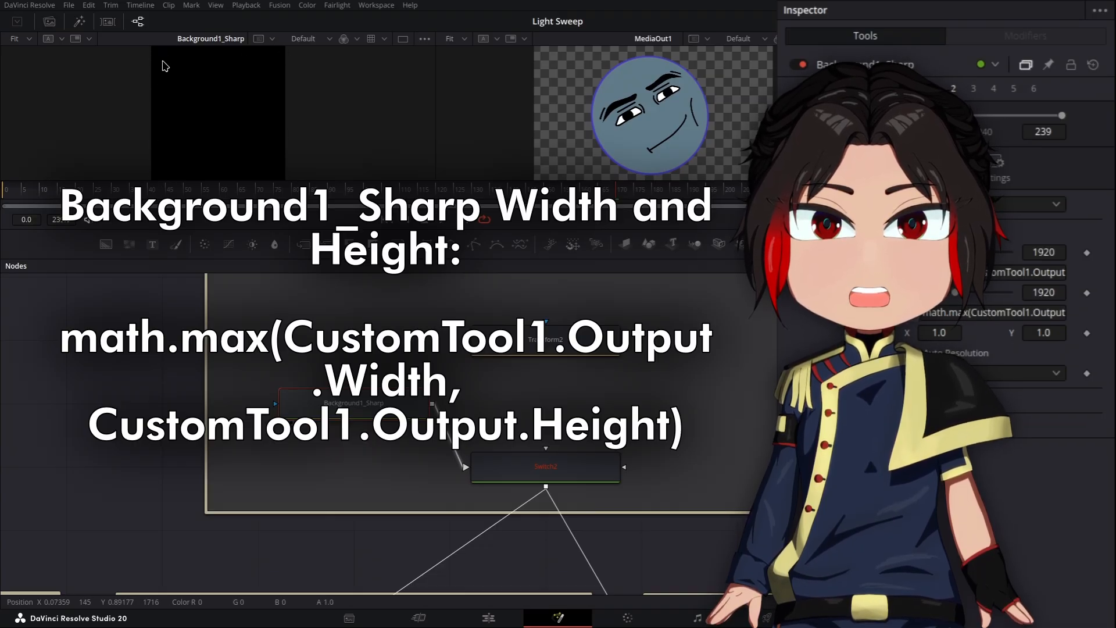
{"action": "left_click_drag", "start_coordinate": [305, 79], "coordinate": [315, 114]}
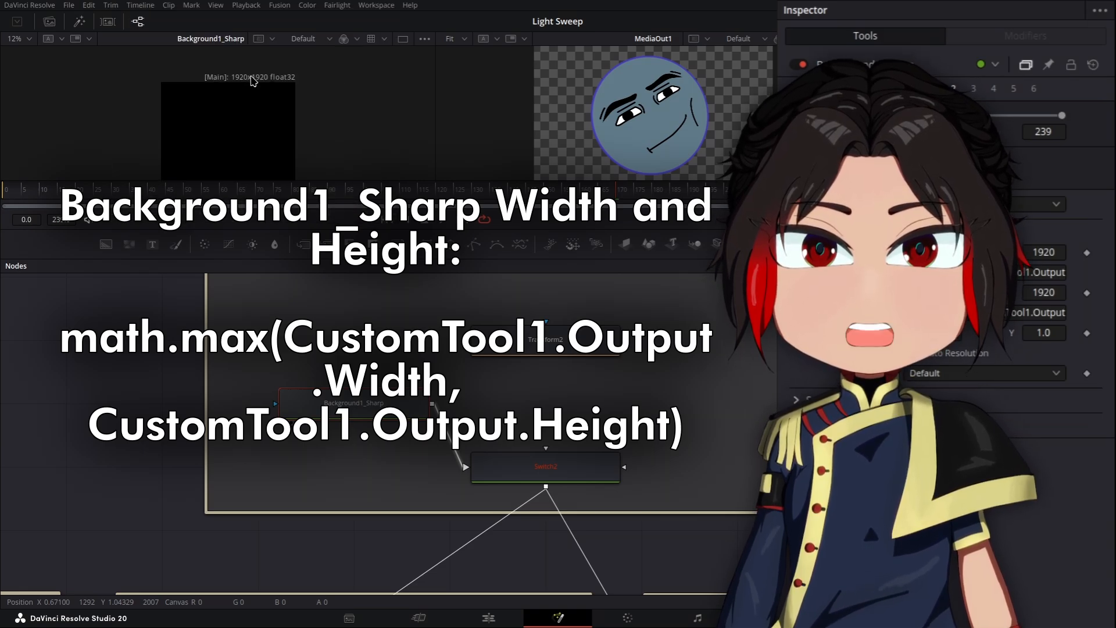
{"action": "key", "text": "ctrl+f"}
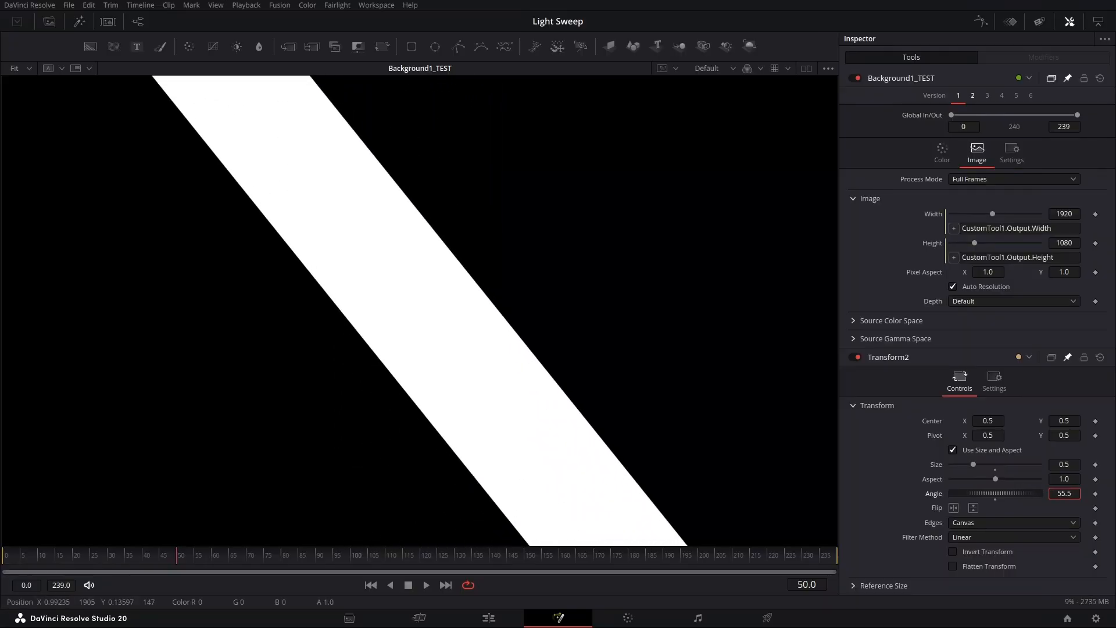
Vary Transform2's Angle to test how the rotated stripe of Background1_TEST covers the frame.
{"action": "mouse_move", "coordinate": [995, 493]}
{"action": "left_mouse_down"}
{"action": "mouse_move", "coordinate": [1010, 493]}
{"action": "mouse_move", "coordinate": [969, 493]}
{"action": "mouse_move", "coordinate": [1004, 494]}
{"action": "left_mouse_up"}
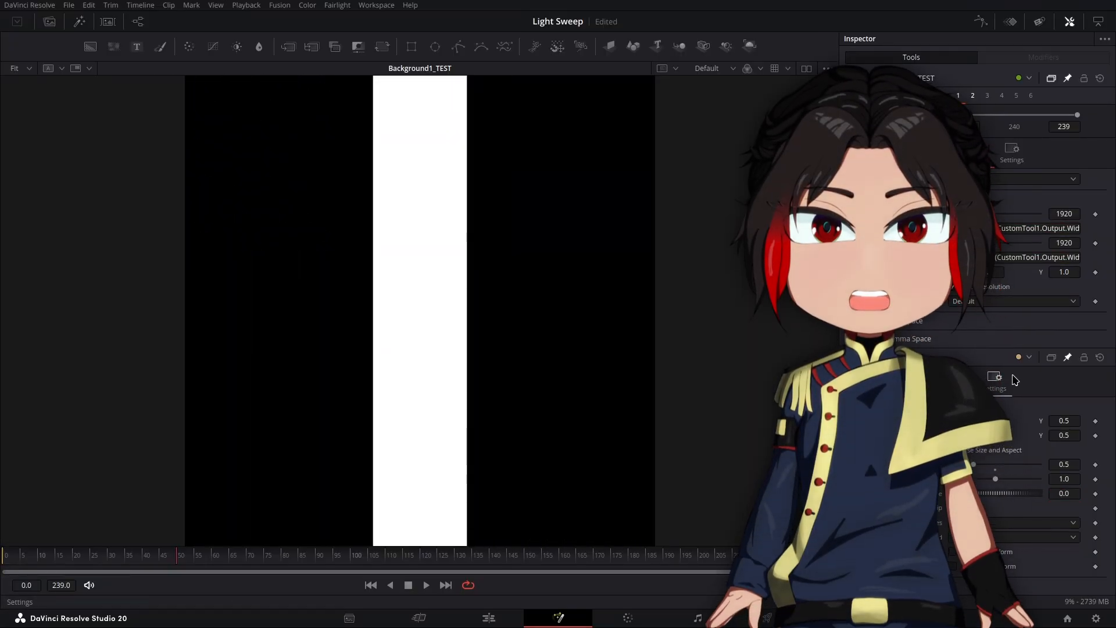
{"action": "mouse_move", "coordinate": [981, 494]}
{"action": "left_mouse_down"}
{"action": "mouse_move", "coordinate": [1025, 493]}
{"action": "mouse_move", "coordinate": [988, 493]}
{"action": "left_mouse_up"}
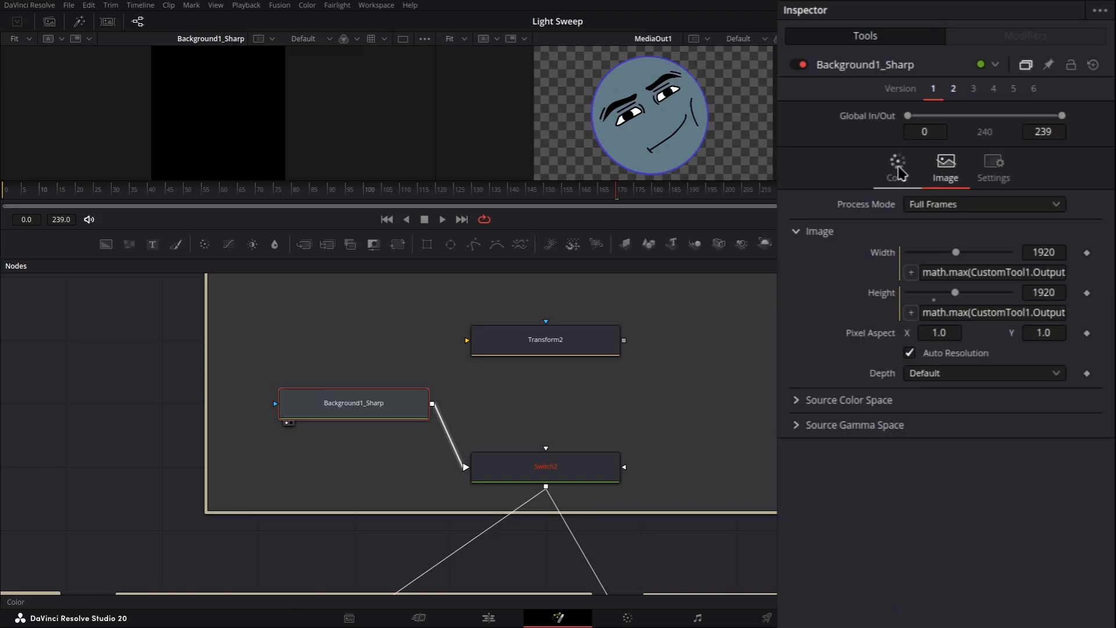
Change Background1_Sharp's colour type to Gradient and make the gradient's end stop black.
{"action": "left_click", "coordinate": [898, 172]}
{"action": "left_click", "coordinate": [925, 205]}
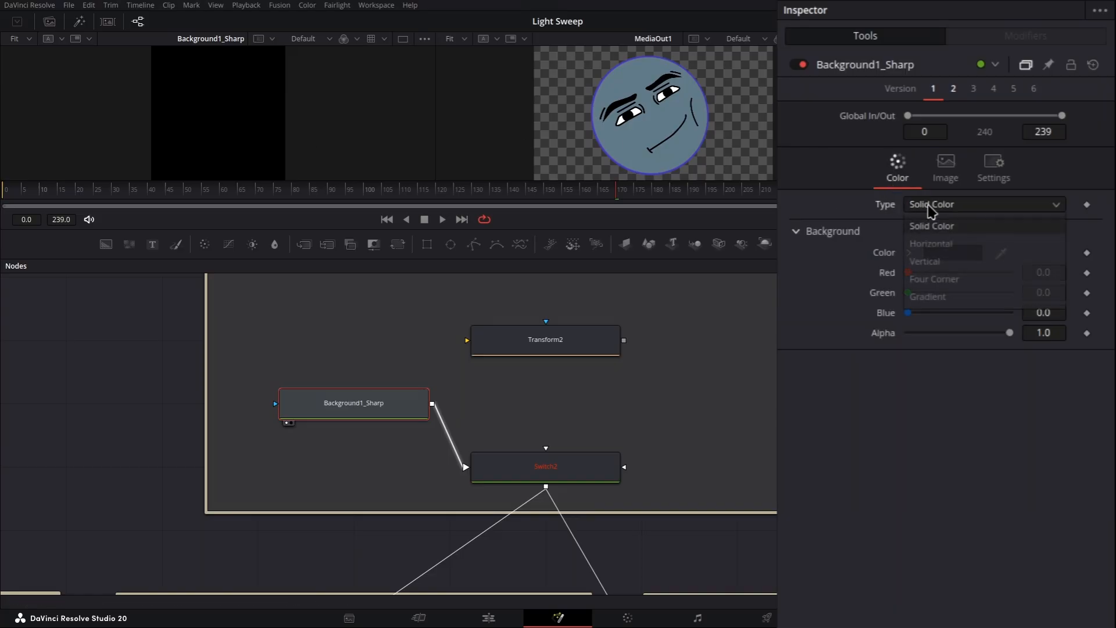
{"action": "left_click", "coordinate": [941, 301]}
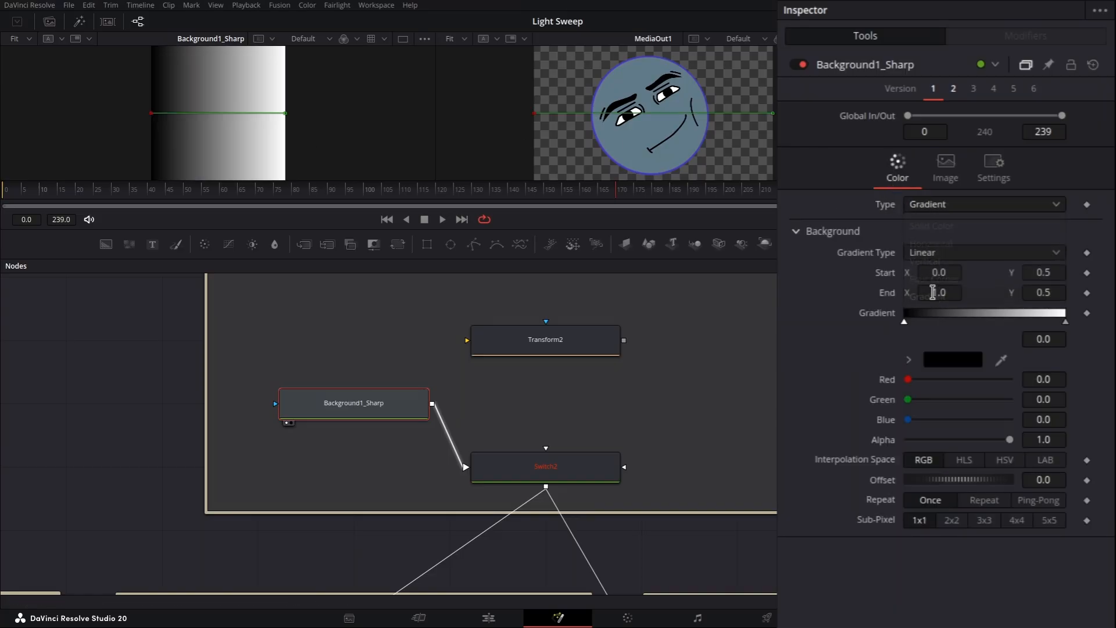
{"action": "left_click", "coordinate": [1066, 324]}
{"action": "left_click", "coordinate": [954, 359]}
{"action": "left_click_drag", "start_coordinate": [686, 195], "coordinate": [688, 311]}
{"action": "left_click", "coordinate": [679, 390]}
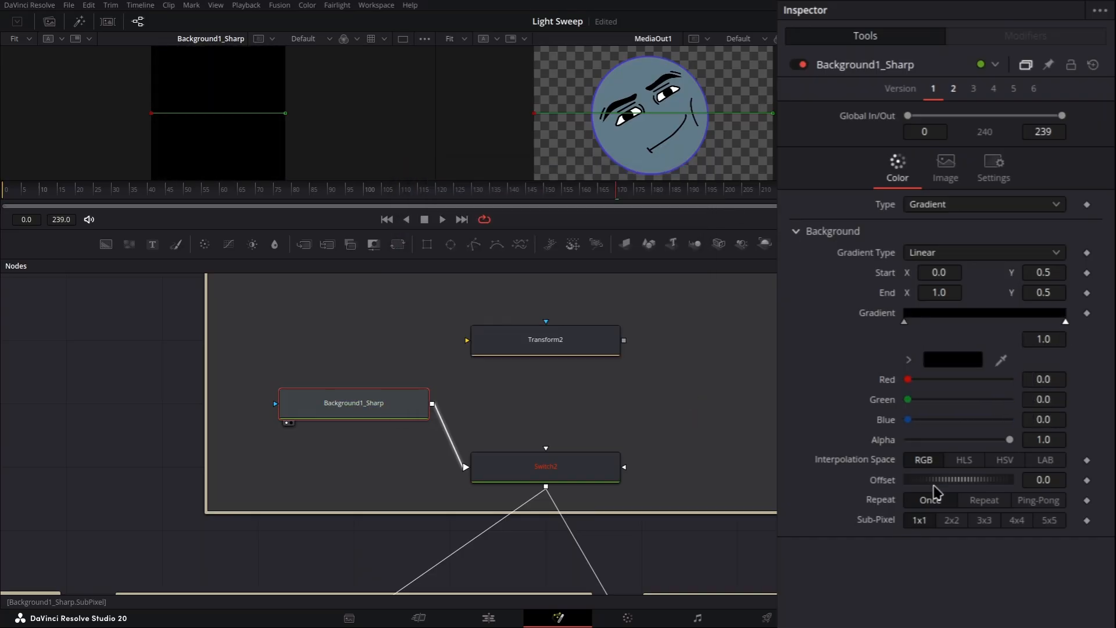
Add a white gradient stop at position 0.5 in Background1_Sharp and set the Interpolation Space to LAB.
{"action": "left_click", "coordinate": [985, 315]}
{"action": "left_click", "coordinate": [1044, 337]}
{"action": "type", "text": "0.5"}
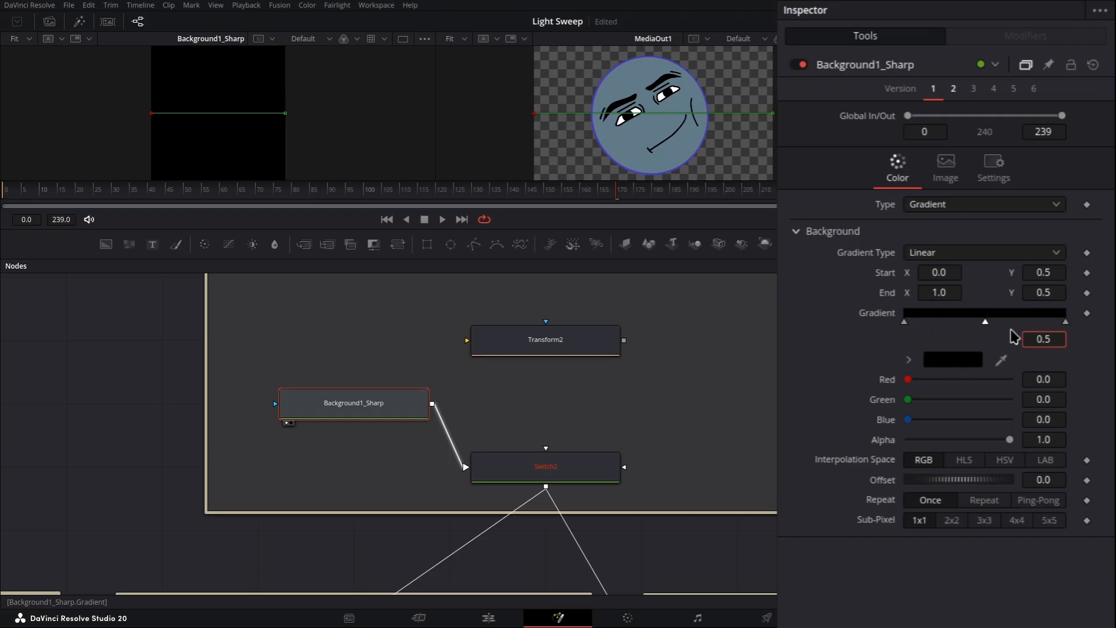
{"action": "left_click", "coordinate": [969, 362]}
{"action": "left_click_drag", "start_coordinate": [691, 246], "coordinate": [687, 170]}
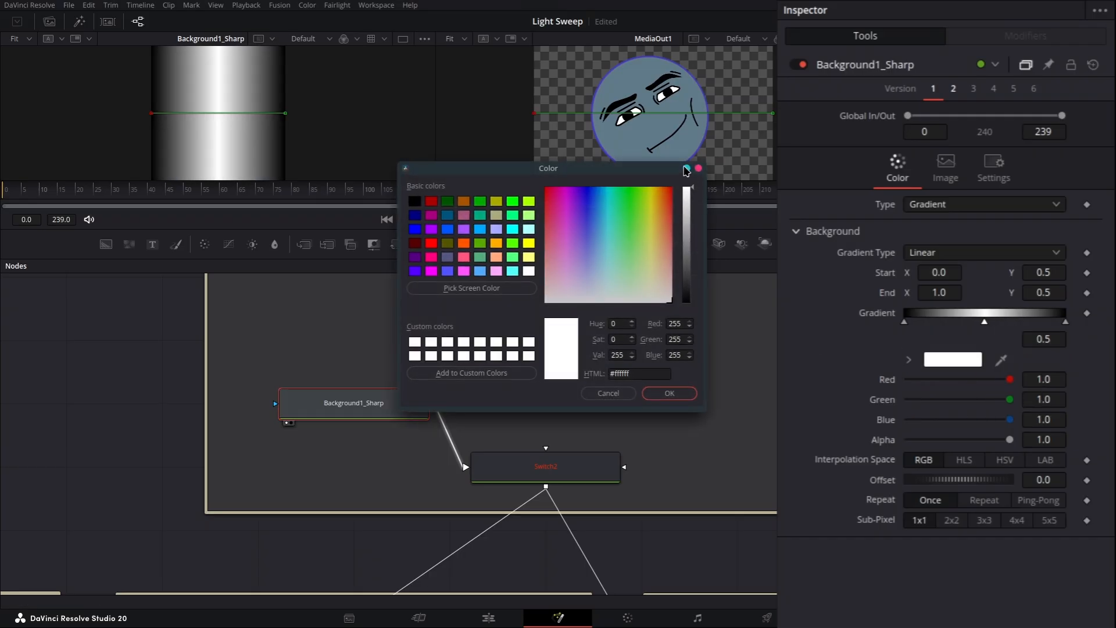
{"action": "left_click", "coordinate": [669, 394]}
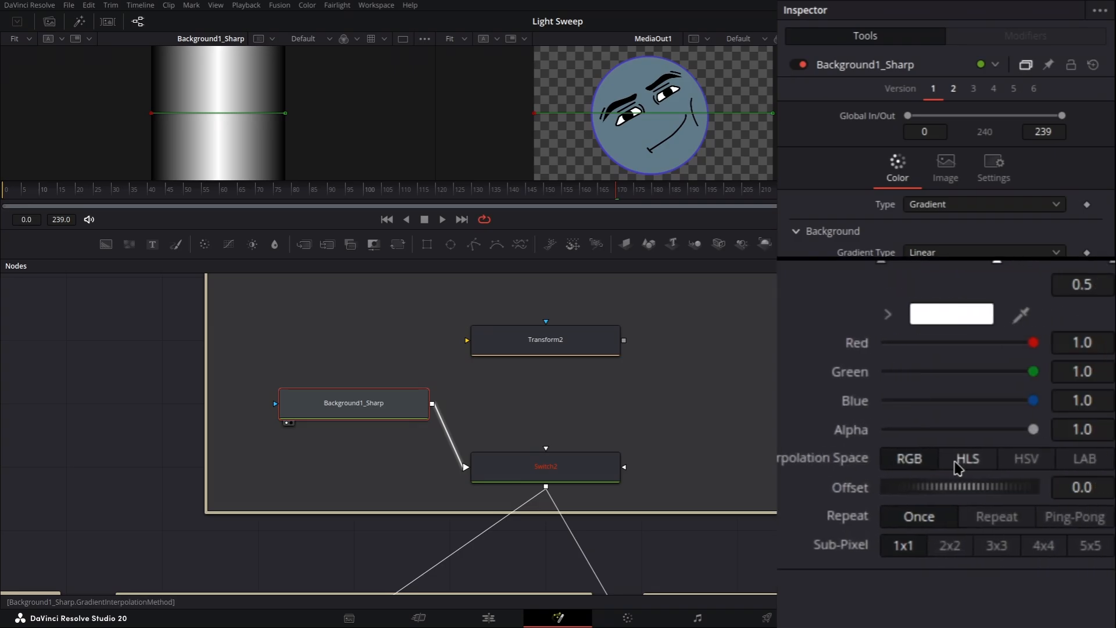
{"action": "left_click", "coordinate": [1047, 464]}
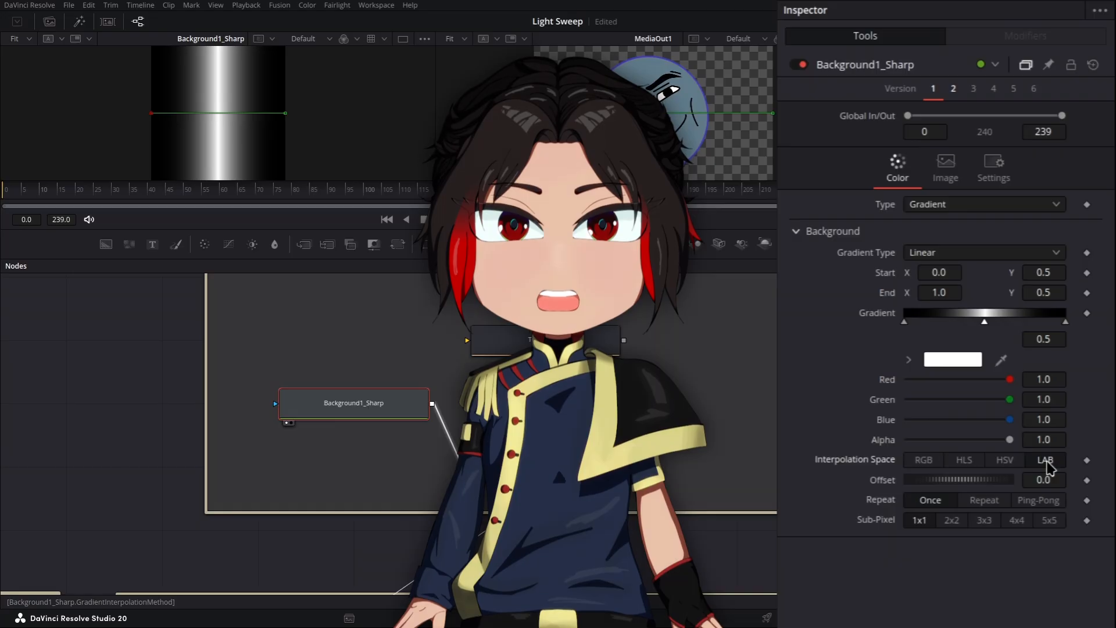
Add expression fields to the Start and End points of Background1_Sharp's gradient.
{"action": "right_click", "coordinate": [888, 275]}
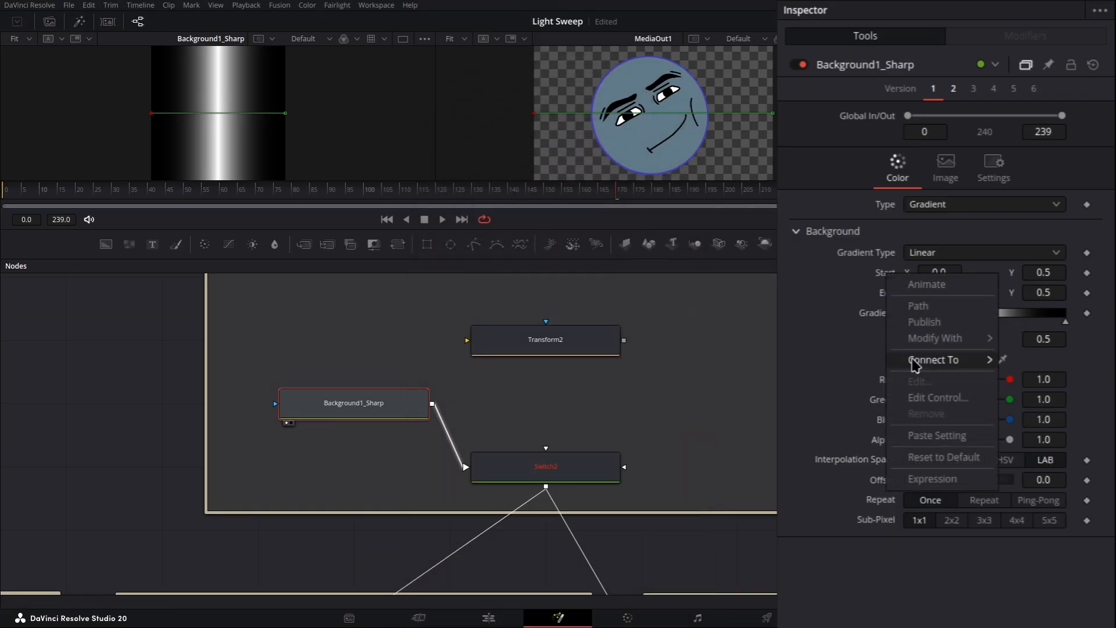
{"action": "left_click", "coordinate": [933, 479]}
{"action": "right_click", "coordinate": [888, 316]}
{"action": "left_click", "coordinate": [939, 520]}
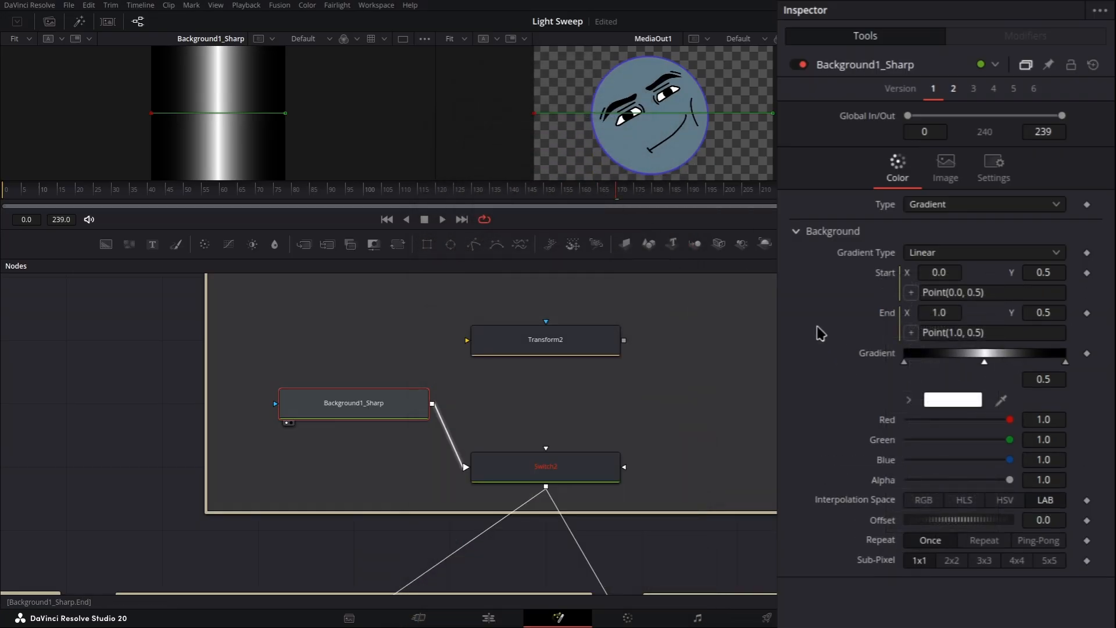
Set the gradient's Start expression to Point(Transform2.Center.X + (Transform2.Size * 0.5) * math.cos(math.rad(Transform2.Angle)), Transform2.Center.Y + (Transform2.Size * 0.5) * math.sin(math.rad(Transform2.Angle))).
{"action": "left_click", "coordinate": [1002, 292]}
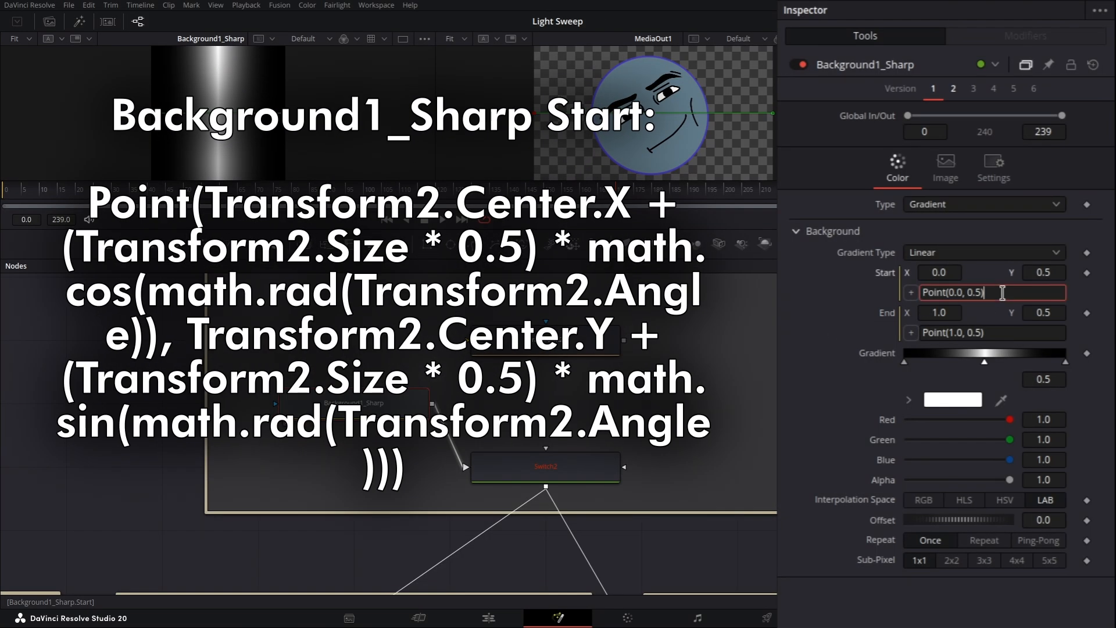
{"action": "key", "text": "ctrl+a"}
{"action": "type", "text": "Point(Transform2.Center.X + (Transform2.Size * 0.5) * math.cos(math.rad(Transform2.Angle)), Transform2.Center.Y + (Transform2.Size * 0.5) * math.sin(math.rad(Transform2.Angle)))"}
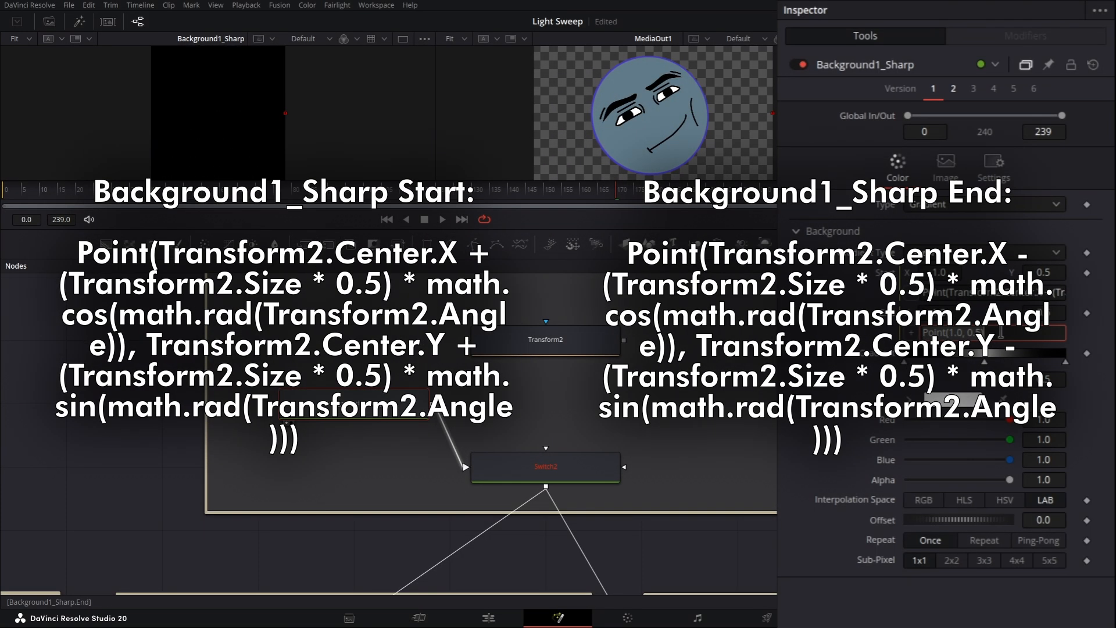
Set the gradient's End expression to Point(Transform2.Center.X - (Transform2.Size * 0.5) * math.cos(math.rad(Transform2.Angle)), Transform2.Center.Y - (Transform2.Size * 0.5) * math.sin(math.rad(Transform2.Angle))).
{"action": "left_click", "coordinate": [1000, 333]}
{"action": "key", "text": "ctrl+a"}
{"action": "type", "text": "Point(Transform2.Center.X - (Transform2.Size * 0.5) * math.cos(math.rad(Transform2.Angle)), Transform2.Center.Y - (Transform2.Size * 0.5) * math.sin(math.rad(Transform2.Angle)))"}
{"action": "key", "text": "Return"}
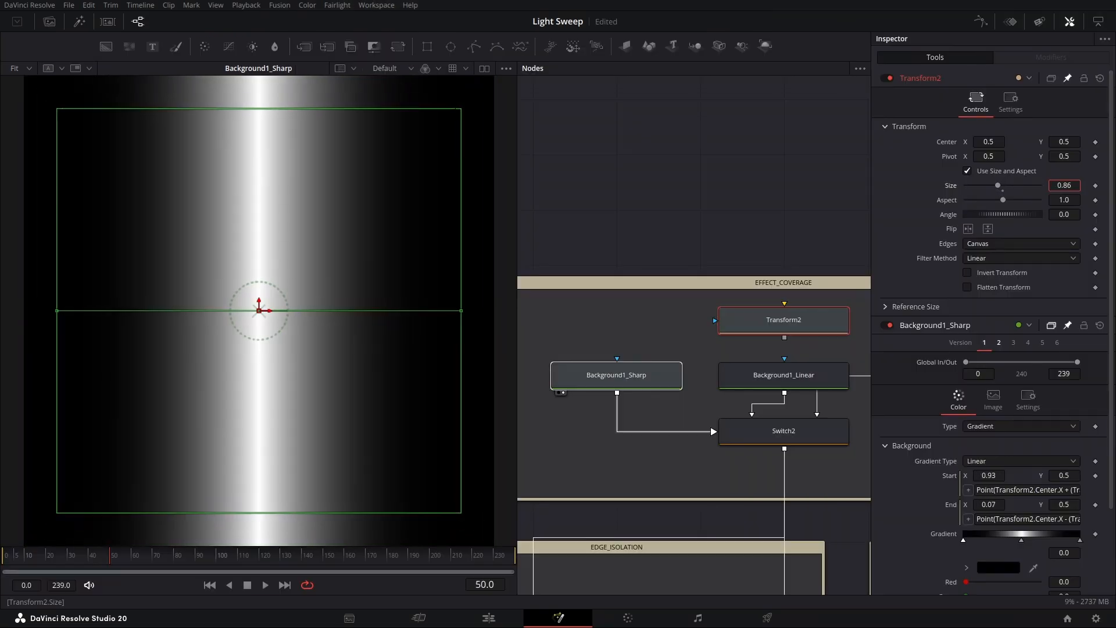
Vary Transform2's Size and Angle to test how they drive the Background1_Sharp gradient.
{"action": "left_click_drag", "start_coordinate": [990, 184], "coordinate": [974, 185]}
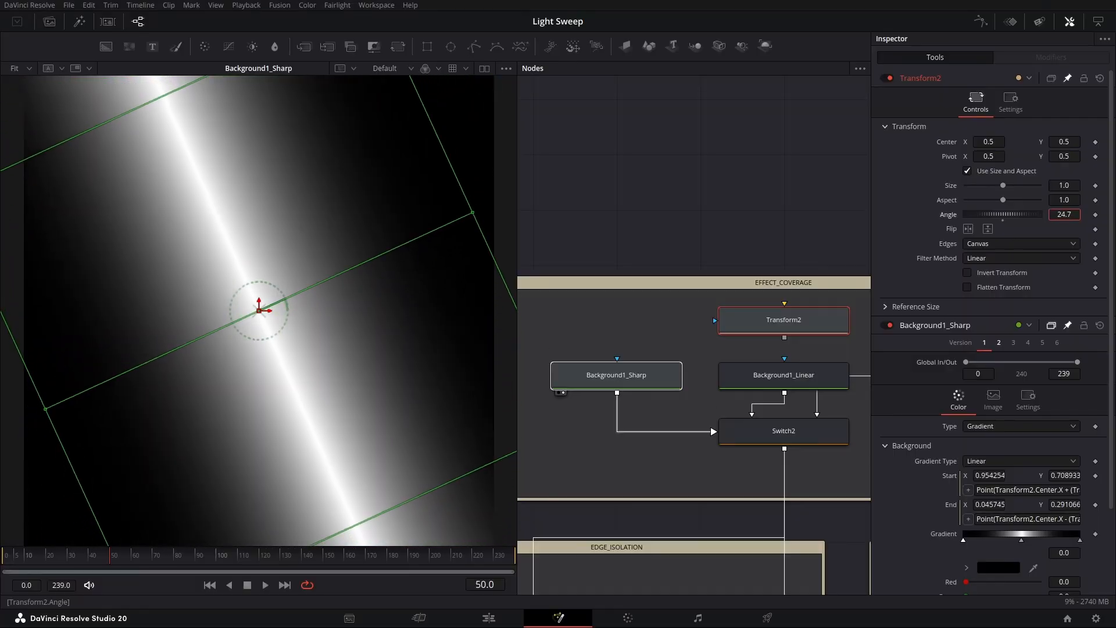
{"action": "mouse_move", "coordinate": [1003, 214]}
{"action": "left_mouse_down"}
{"action": "mouse_move", "coordinate": [971, 214]}
{"action": "mouse_move", "coordinate": [1015, 214]}
{"action": "mouse_move", "coordinate": [1000, 214]}
{"action": "left_mouse_up"}
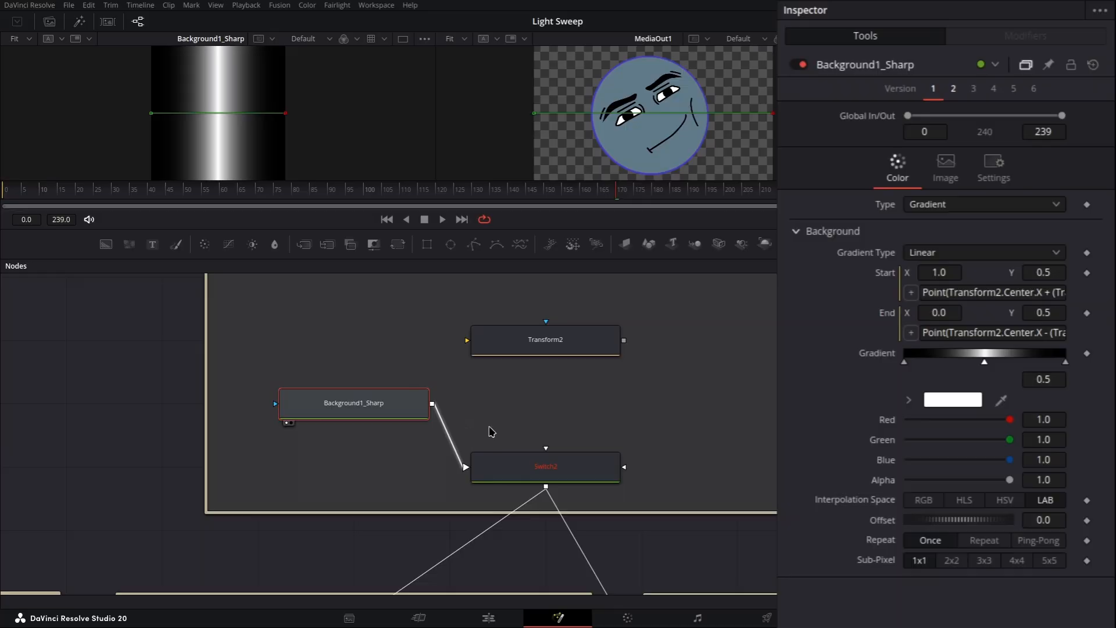
Copy Background1_Sharp and paste two duplicates beside it in the EFFECT_COVERAGE group, one above Switch2 and one farther along the same row.
{"action": "left_click_drag", "start_coordinate": [644, 418], "coordinate": [558, 443]}
{"action": "right_click", "coordinate": [254, 430]}
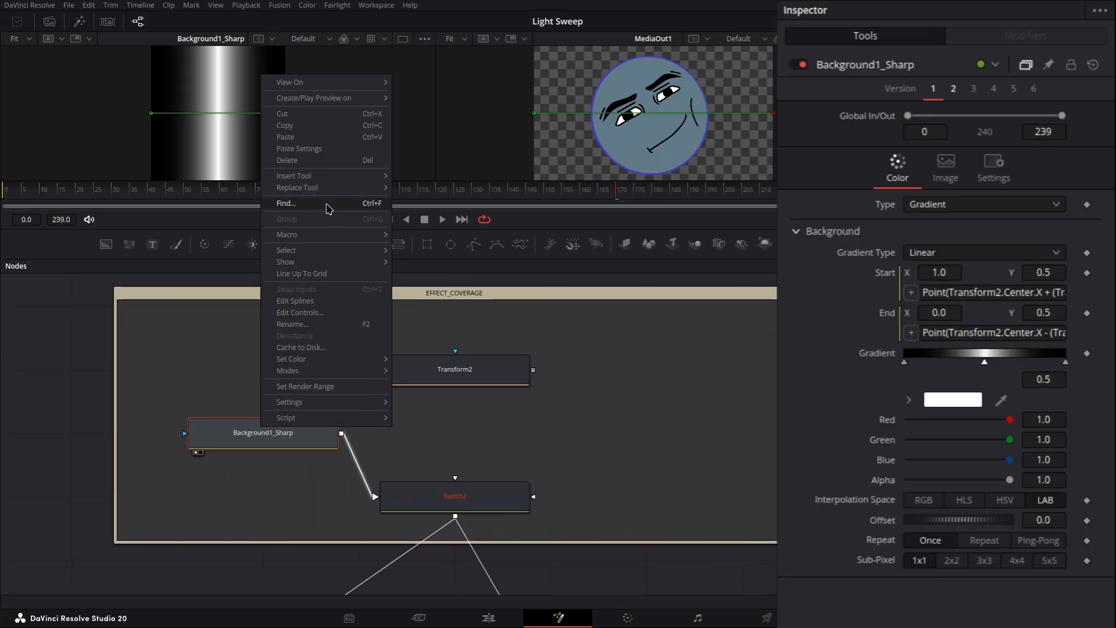
{"action": "left_click", "coordinate": [295, 127]}
{"action": "right_click", "coordinate": [451, 433]}
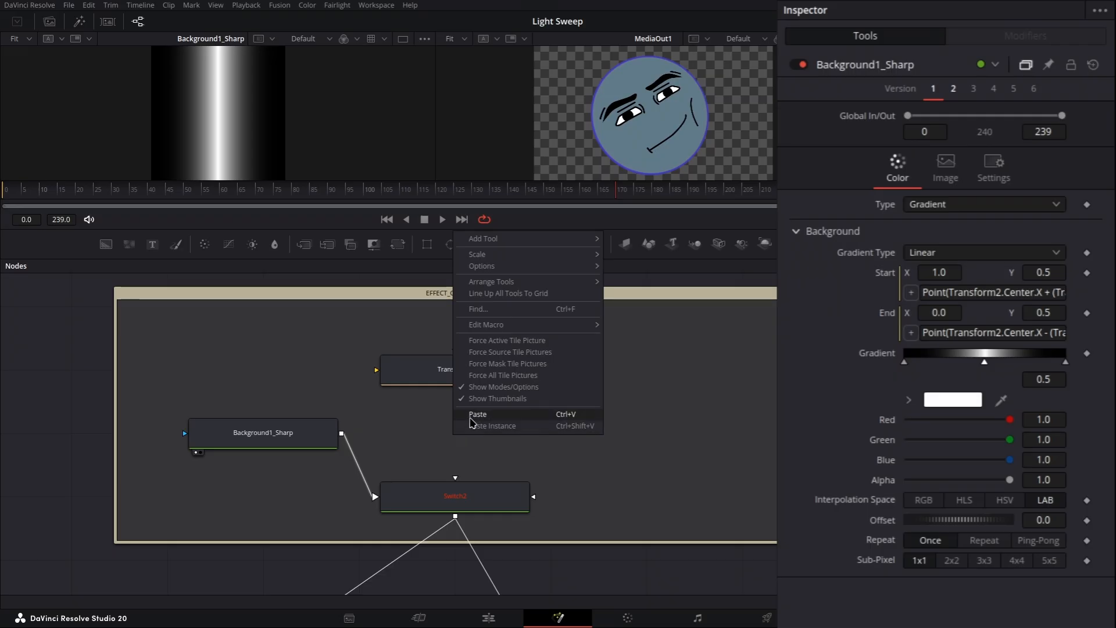
{"action": "left_click", "coordinate": [464, 419]}
{"action": "right_click", "coordinate": [642, 433]}
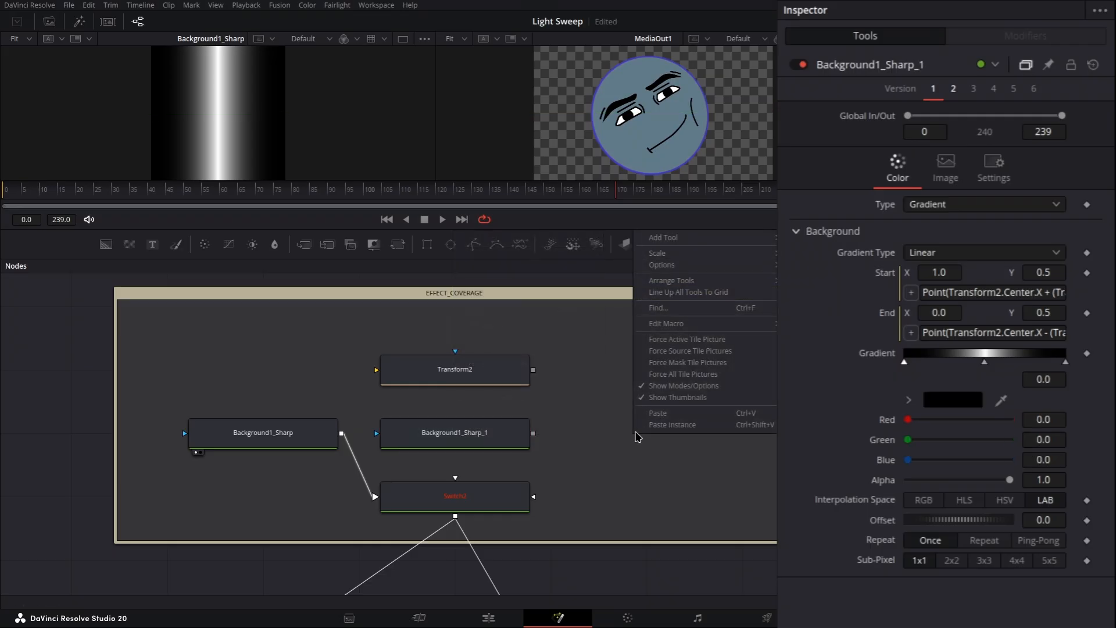
{"action": "left_click", "coordinate": [652, 417]}
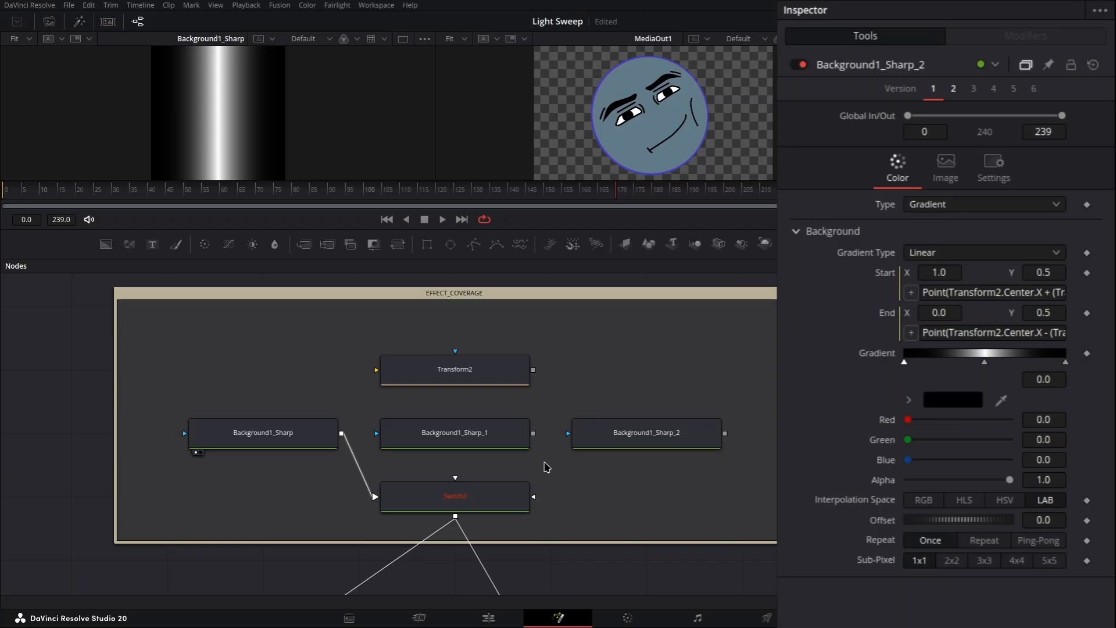
Rename the first duplicate, Background1_Sharp_1, as Background1_Linear.
{"action": "left_click", "coordinate": [527, 444]}
{"action": "key", "text": "F2"}
{"action": "key", "text": "End"}
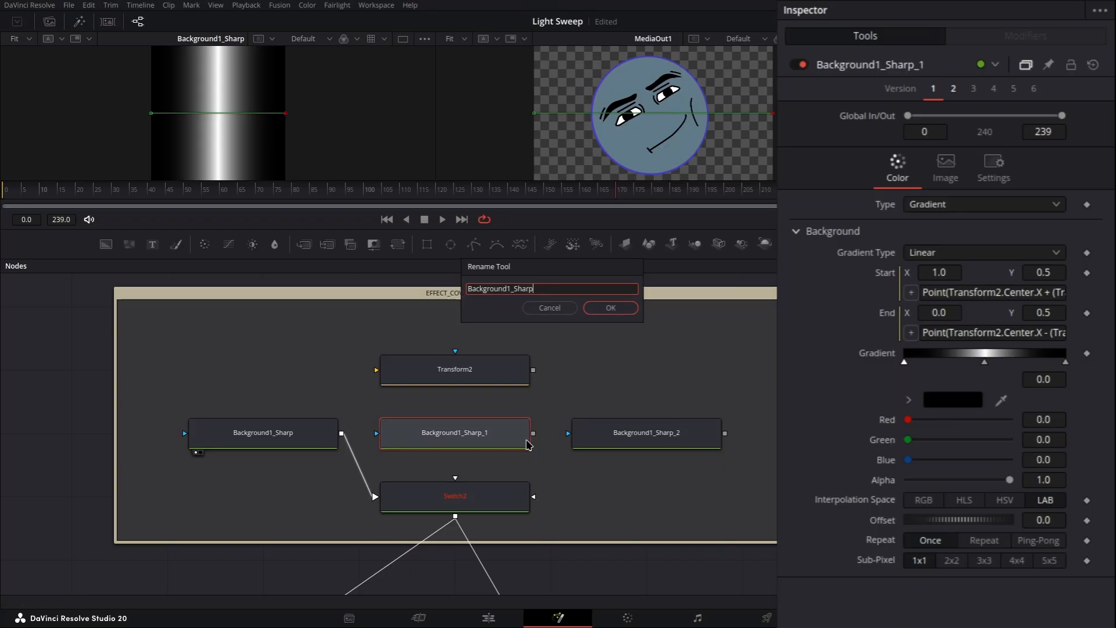
{"action": "type", "text": "Linear"}
{"action": "key", "text": "Return"}
Rename the second duplicate as Background1_Smooth and connect the Linear and Smooth backgrounds to their matching Switch2 inputs.
{"action": "left_click", "coordinate": [622, 445]}
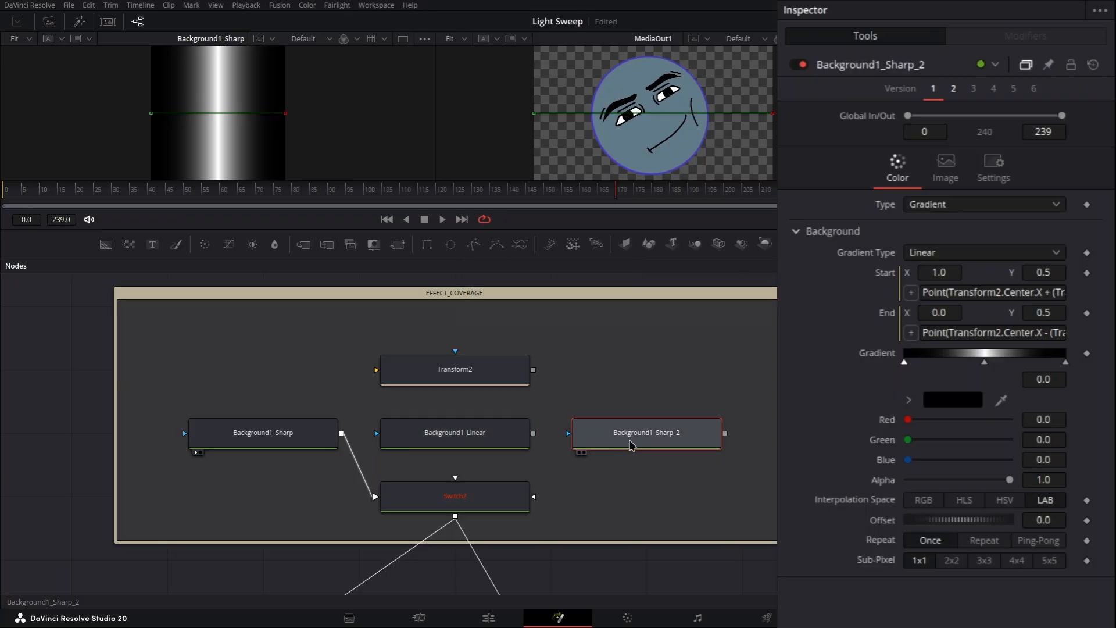
{"action": "key", "text": "F2"}
{"action": "key", "text": "End"}
{"action": "key", "text": "BackSpace"}
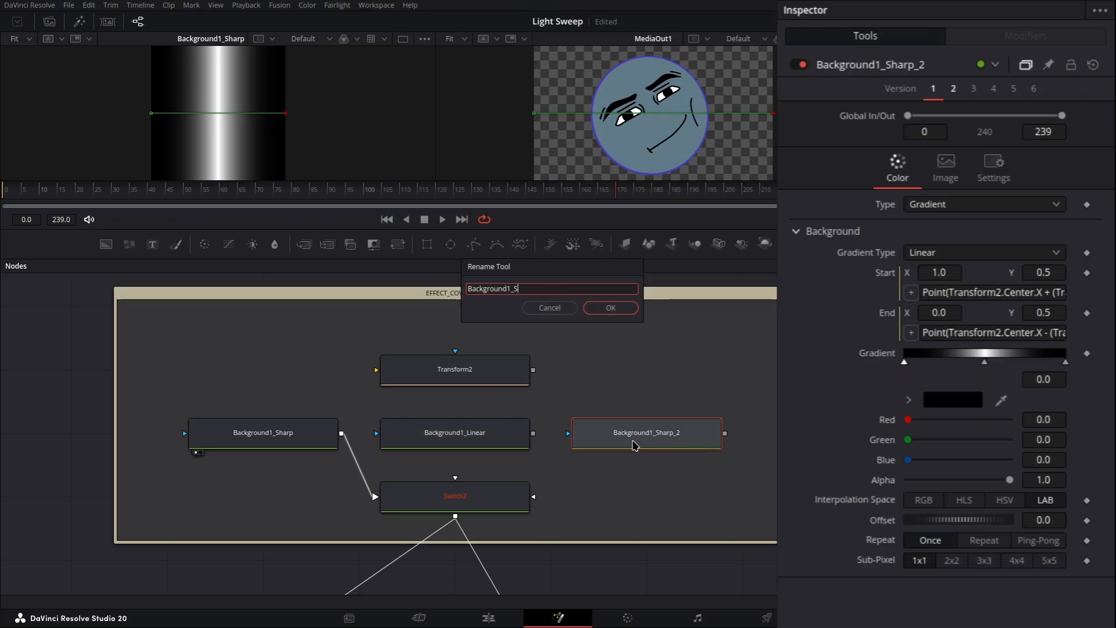
{"action": "type", "text": "mooth"}
{"action": "key", "text": "Return"}
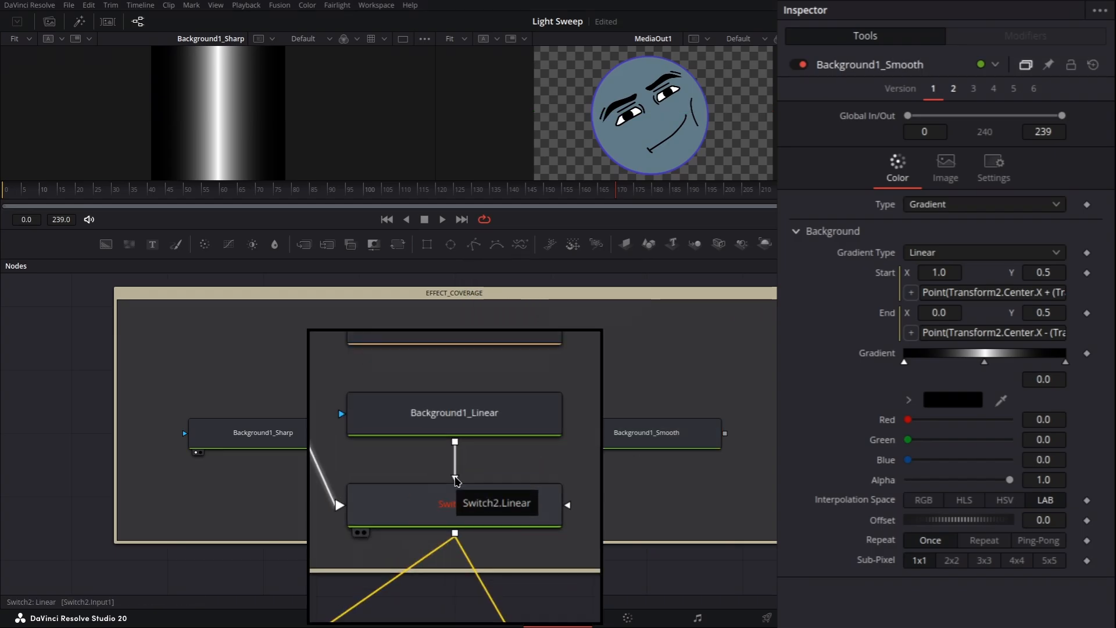
{"action": "left_click_drag", "start_coordinate": [724, 433], "coordinate": [533, 498]}
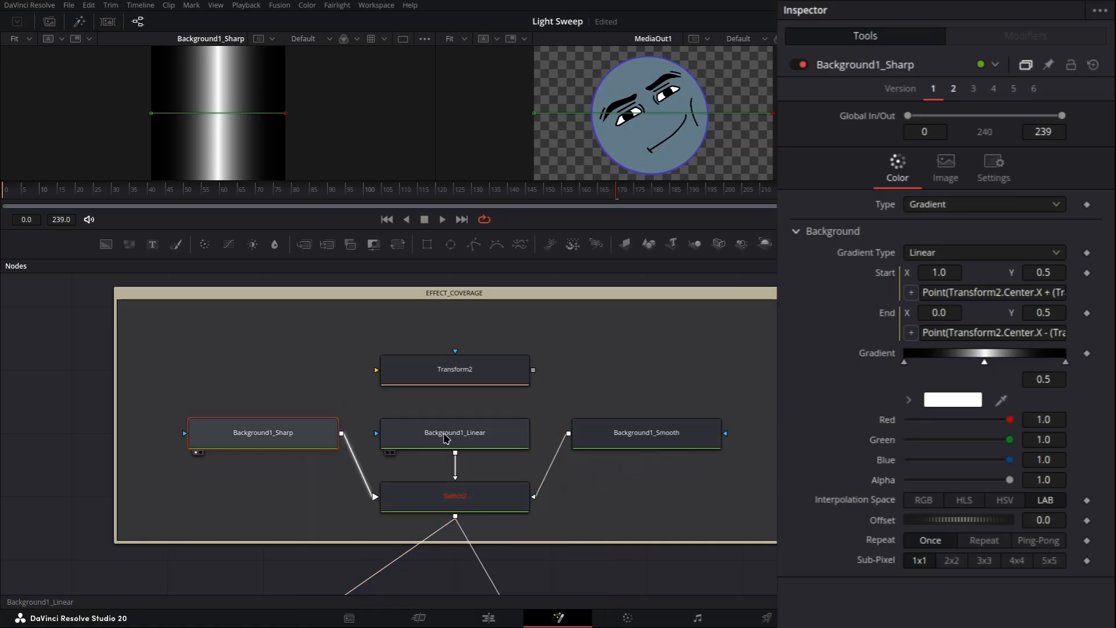
Set the gradient Interpolation Space of Background1_Linear and Background1_Smooth to RGB.
{"action": "left_click", "coordinate": [446, 439]}
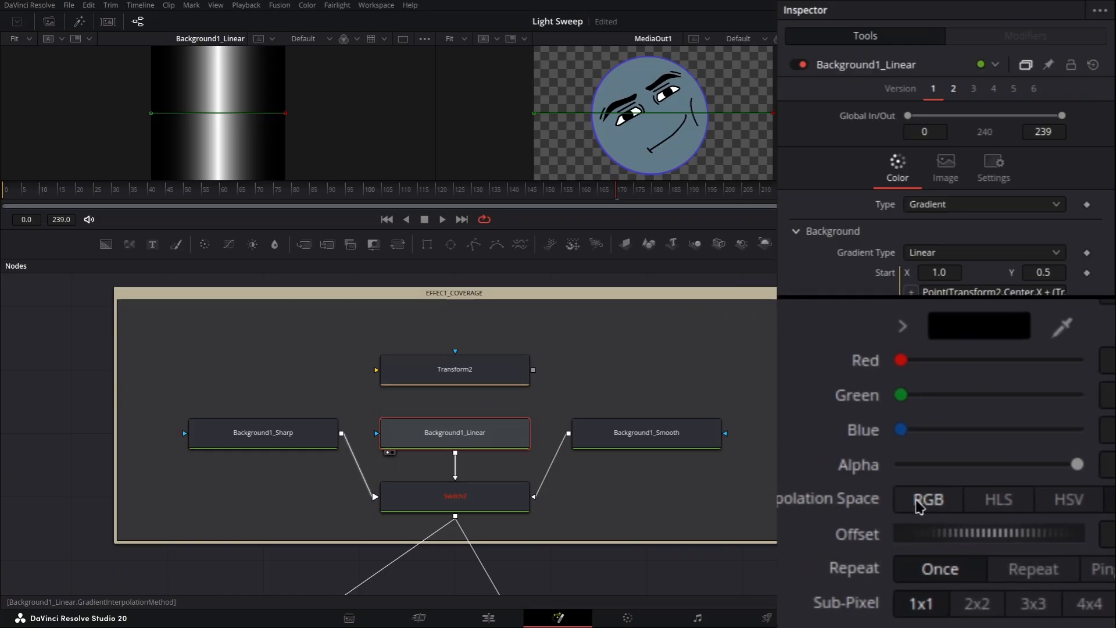
{"action": "left_click", "coordinate": [918, 505]}
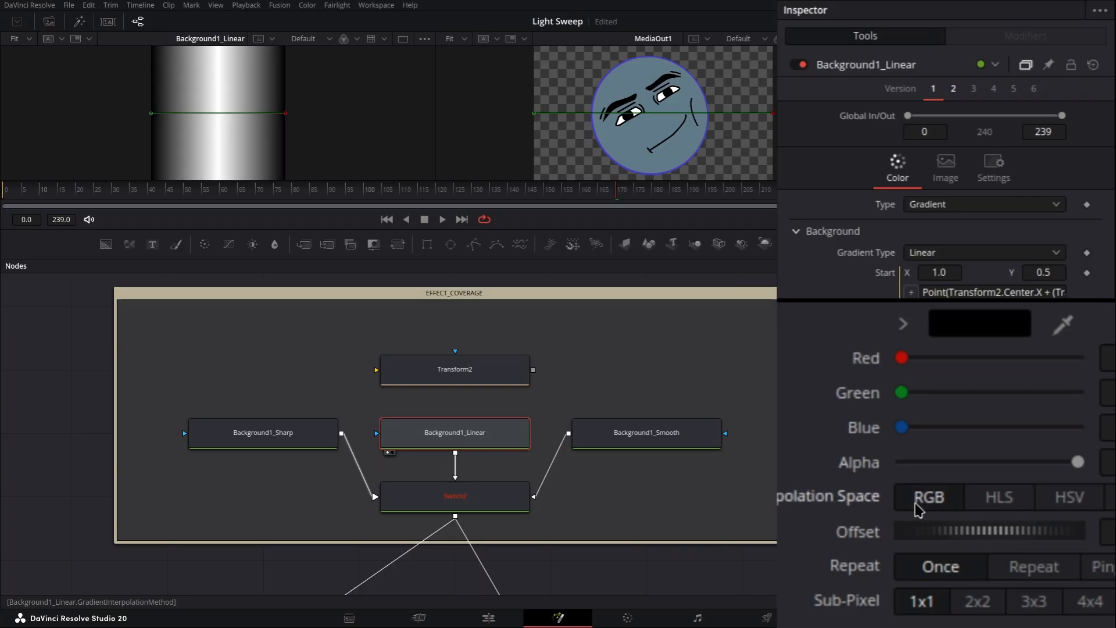
{"action": "left_click", "coordinate": [605, 437]}
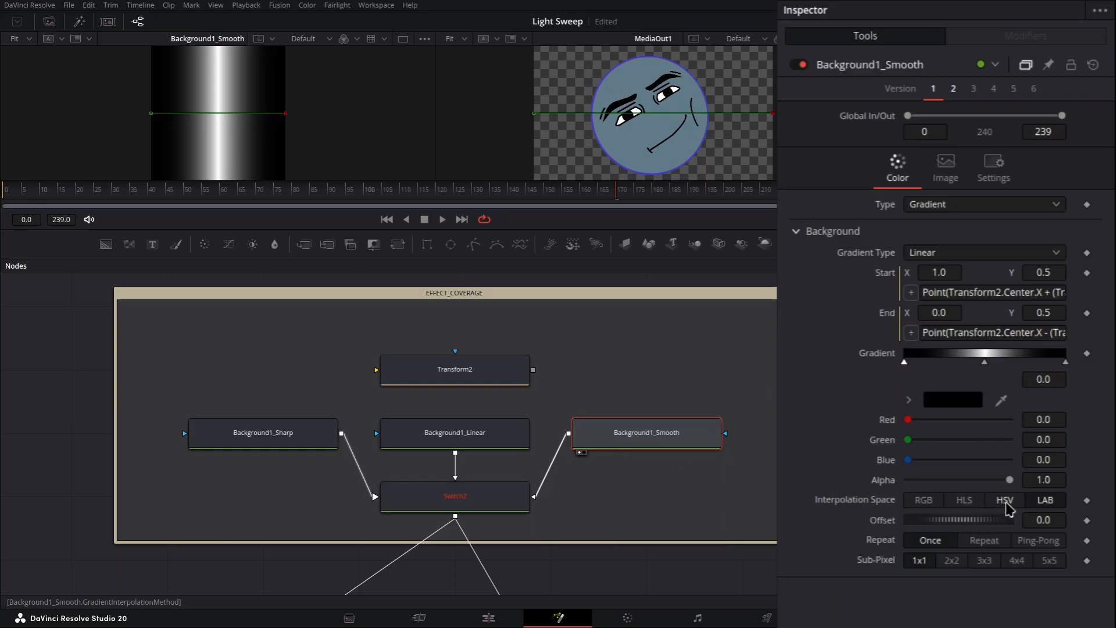
{"action": "left_click", "coordinate": [923, 501]}
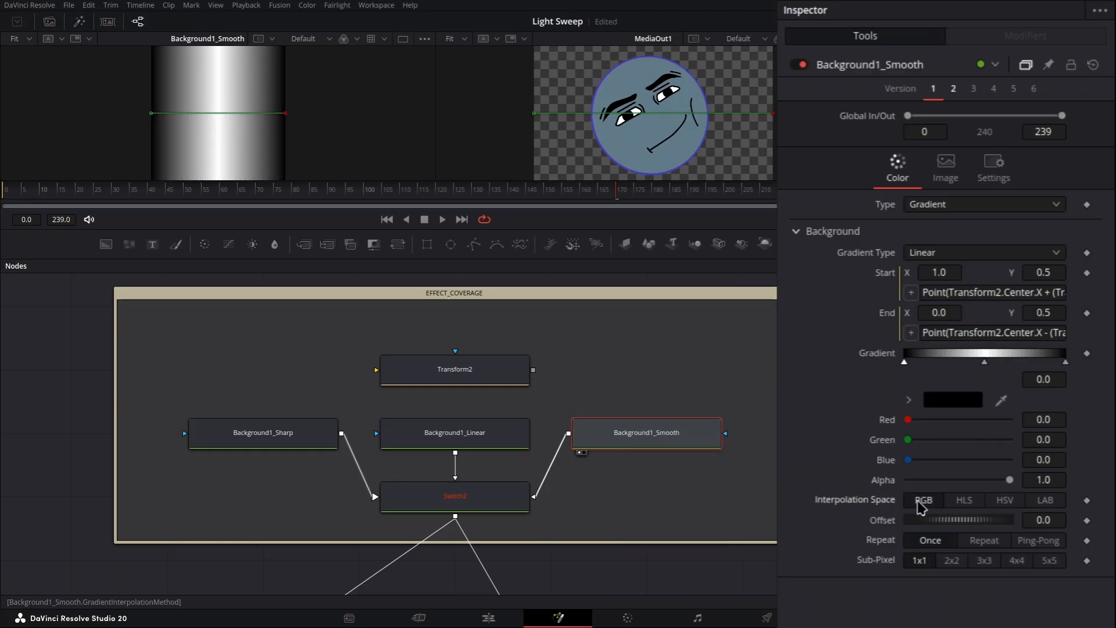
Position the white middle stop of Background1_Smooth's gradient at 0.4 and set Sub-Pixel to 3x3.
{"action": "left_click_drag", "start_coordinate": [983, 363], "coordinate": [982, 367]}
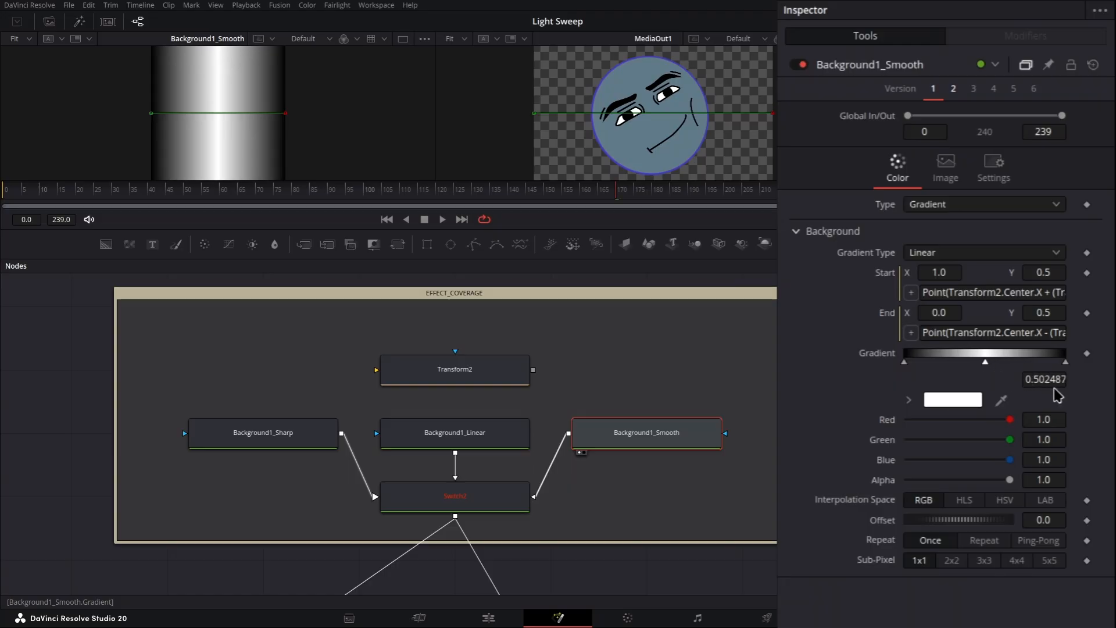
{"action": "left_click", "coordinate": [1053, 381]}
{"action": "type", "text": "0.4"}
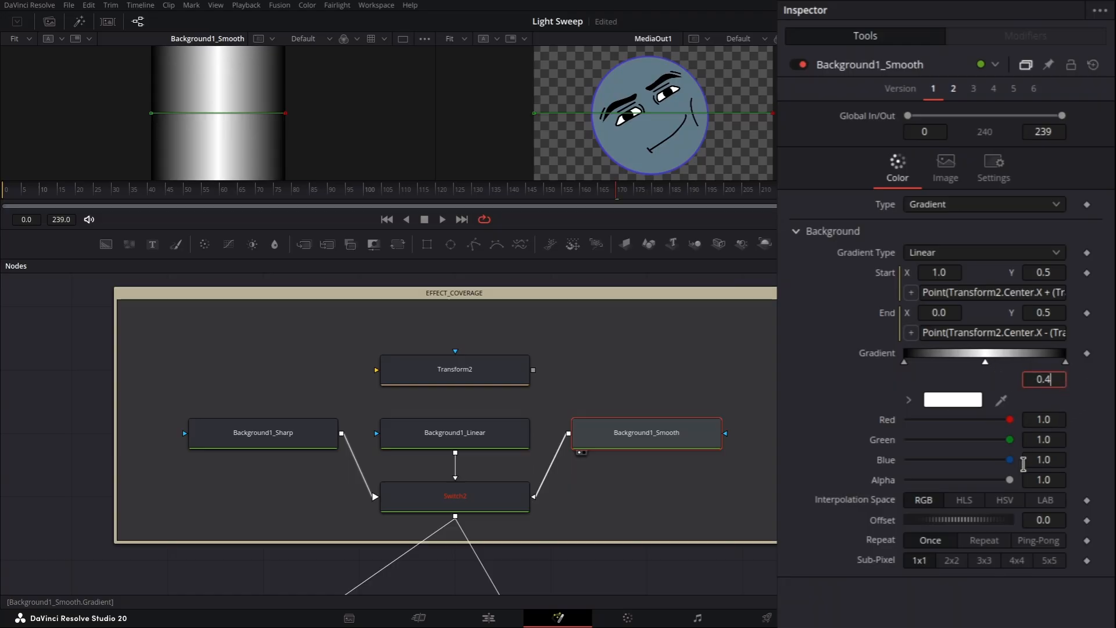
{"action": "left_click", "coordinate": [984, 560]}
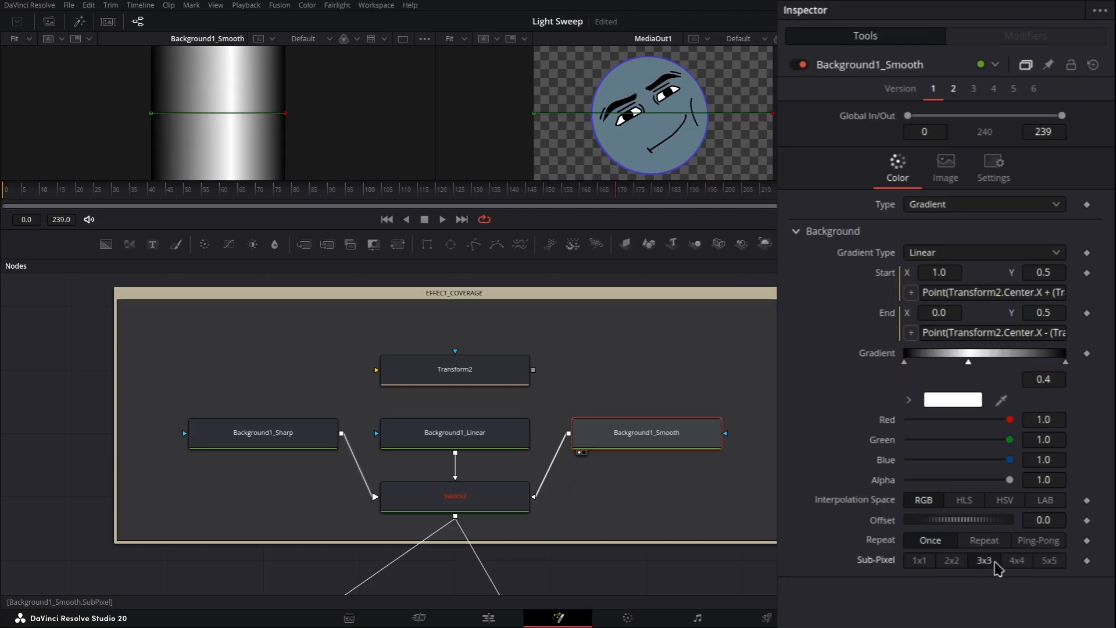
Add another stop to Background1_Smooth's gradient at position 0.6 and color it white.
{"action": "left_click", "coordinate": [1006, 357]}
{"action": "left_click", "coordinate": [1052, 380]}
{"action": "type", "text": "0.6"}
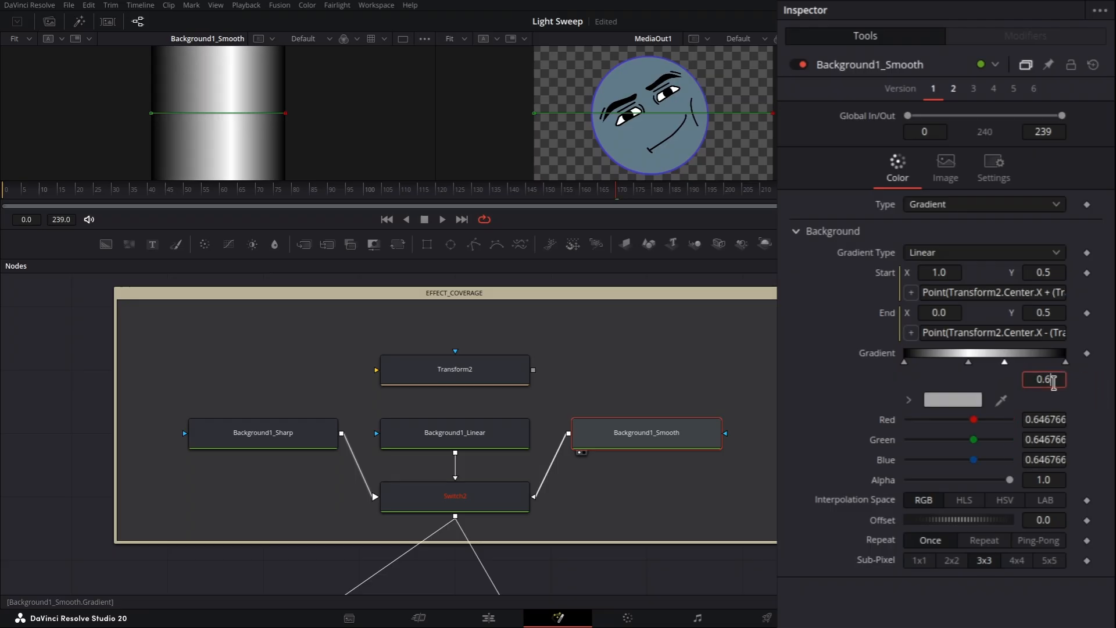
{"action": "left_click", "coordinate": [953, 400]}
{"action": "left_click", "coordinate": [688, 185]}
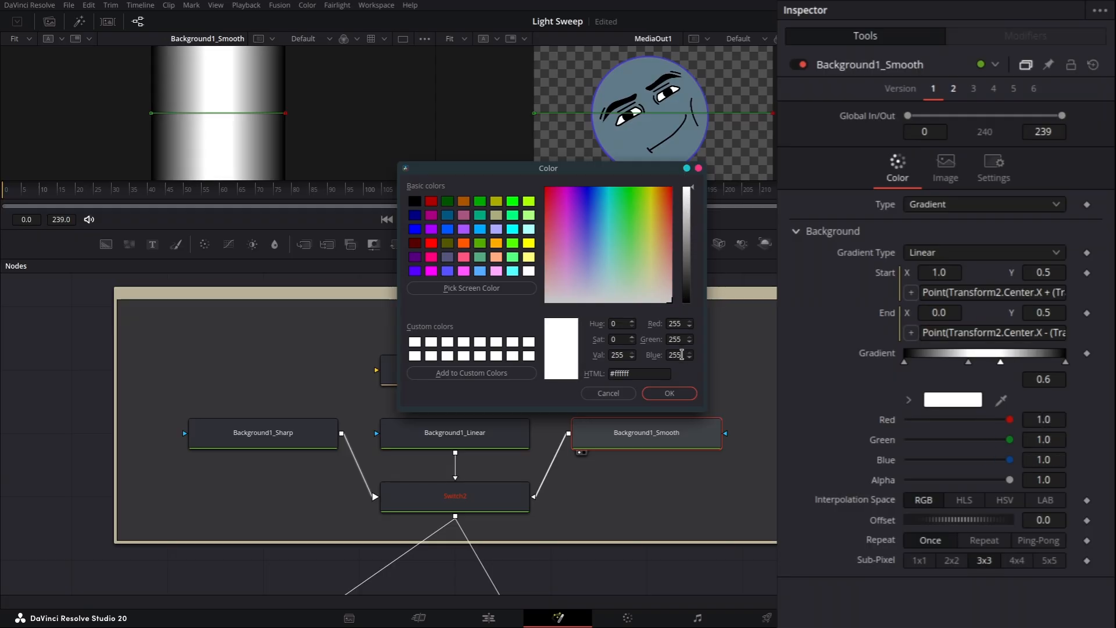
{"action": "left_click", "coordinate": [670, 393]}
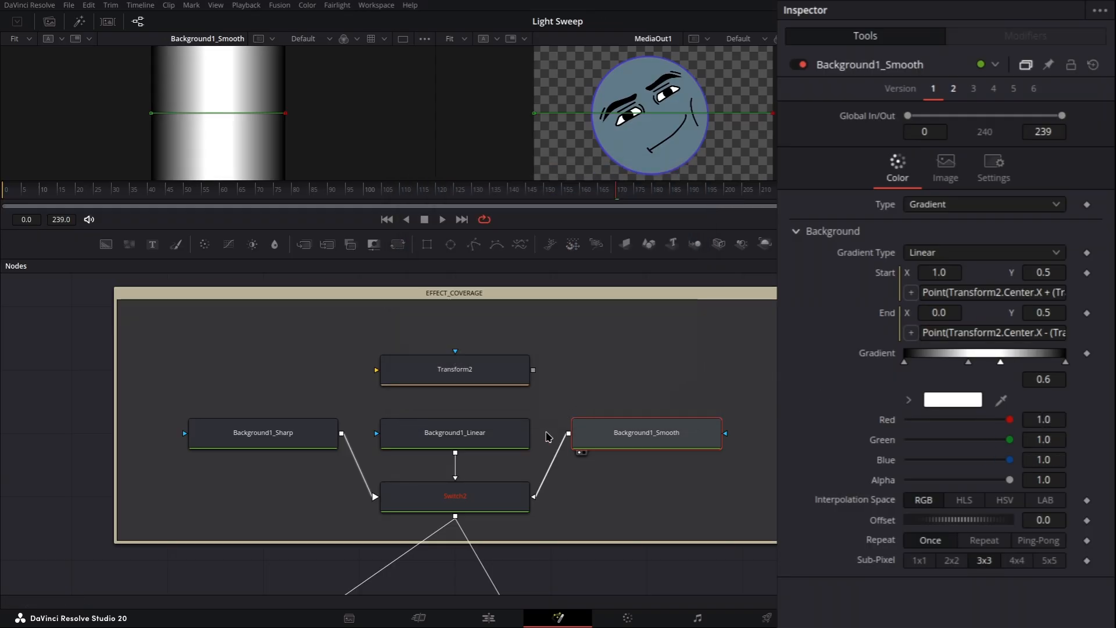
Preview Switch2's Linear and Smooth sources, then return the source to Sharp.
{"action": "left_click", "coordinate": [464, 502]}
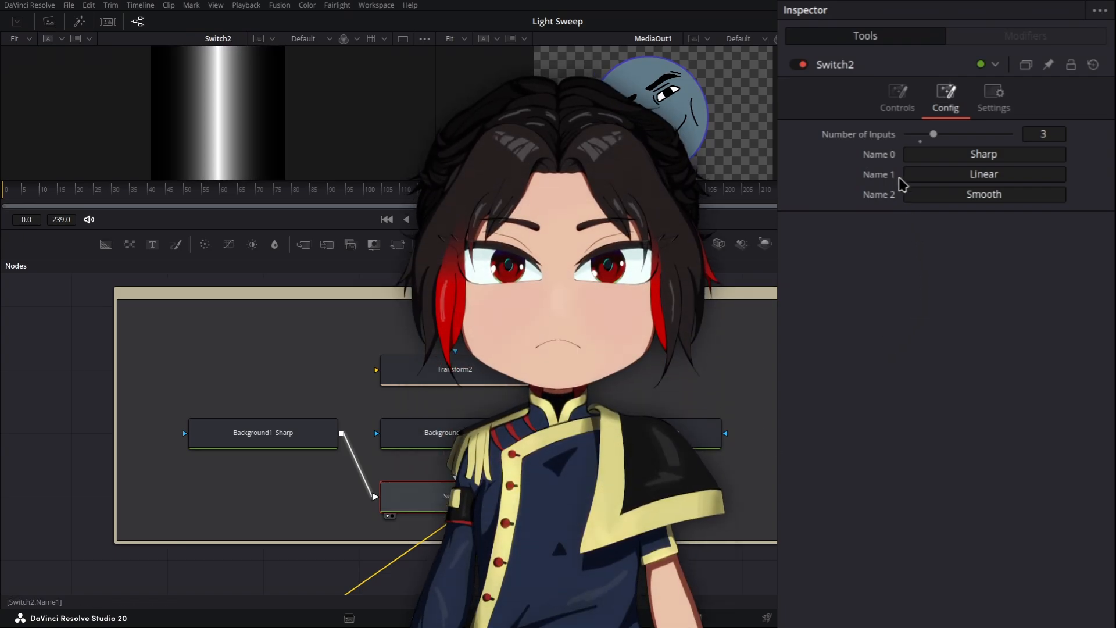
{"action": "left_click", "coordinate": [898, 100]}
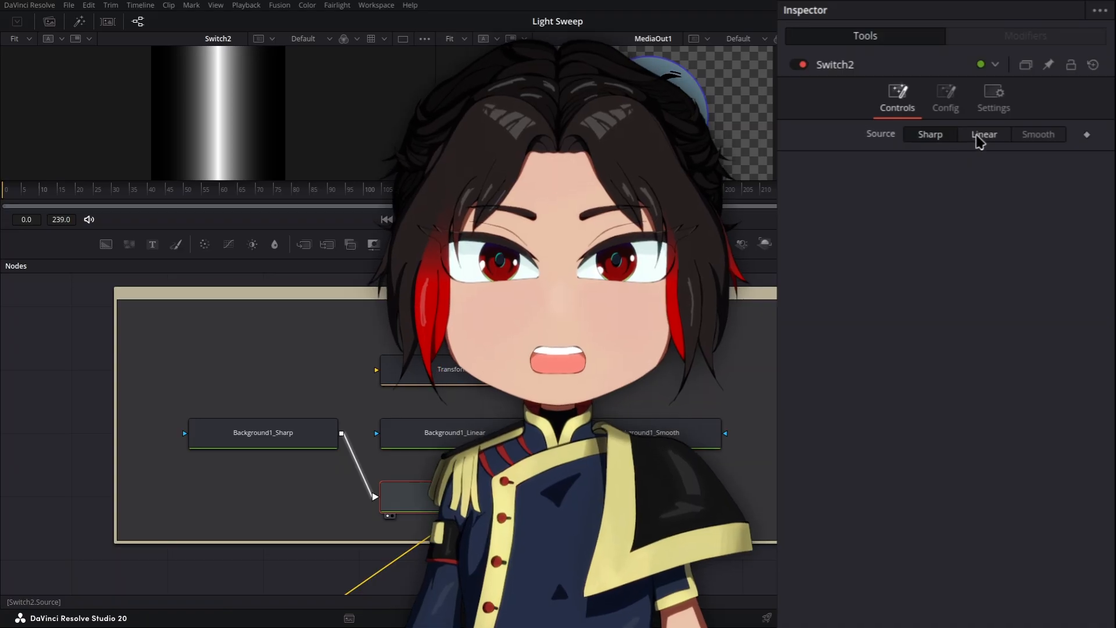
{"action": "left_click", "coordinate": [985, 135]}
{"action": "left_click", "coordinate": [1031, 140]}
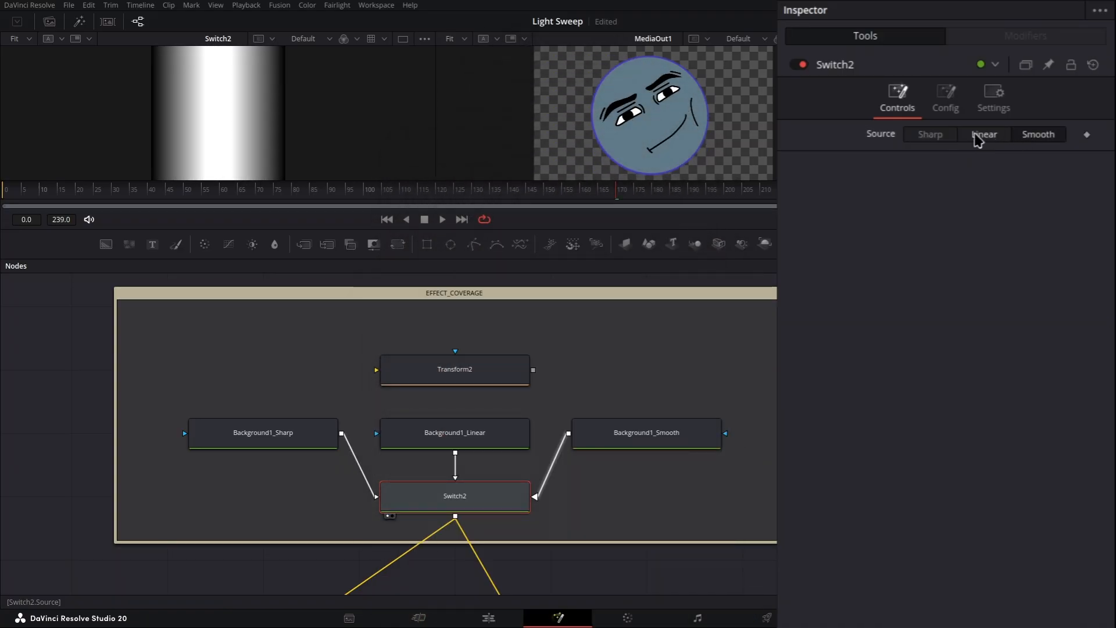
{"action": "left_click", "coordinate": [978, 140]}
{"action": "left_click", "coordinate": [934, 138]}
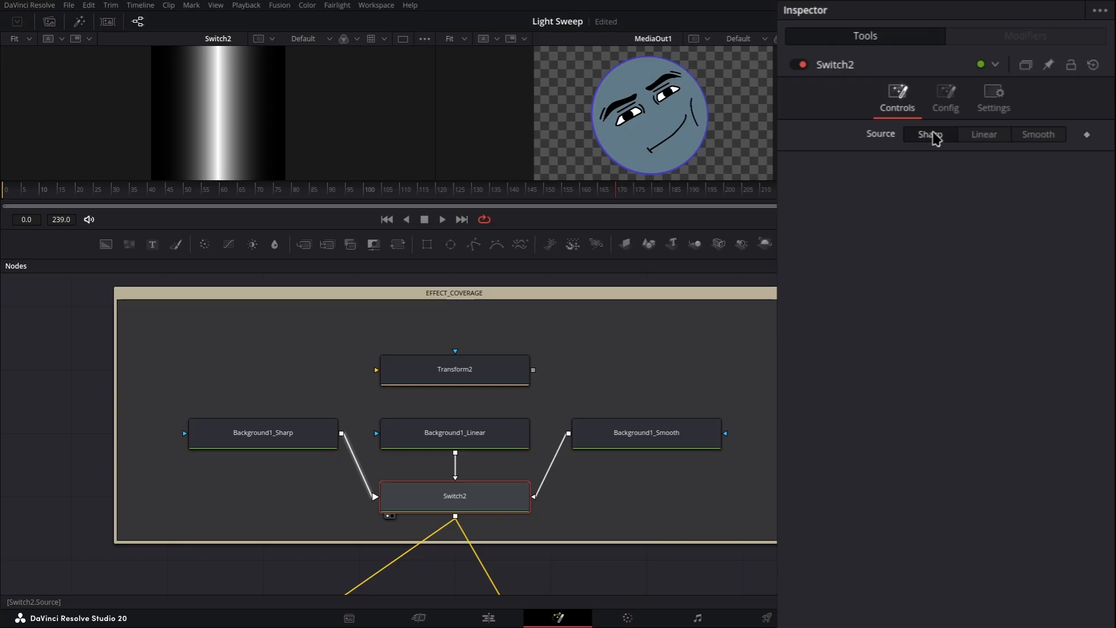
Set Transform2's Size to 0.5 and Angle to 30, then try moving, scaling and rotating the gradient in the viewer.
{"action": "left_click", "coordinate": [462, 373]}
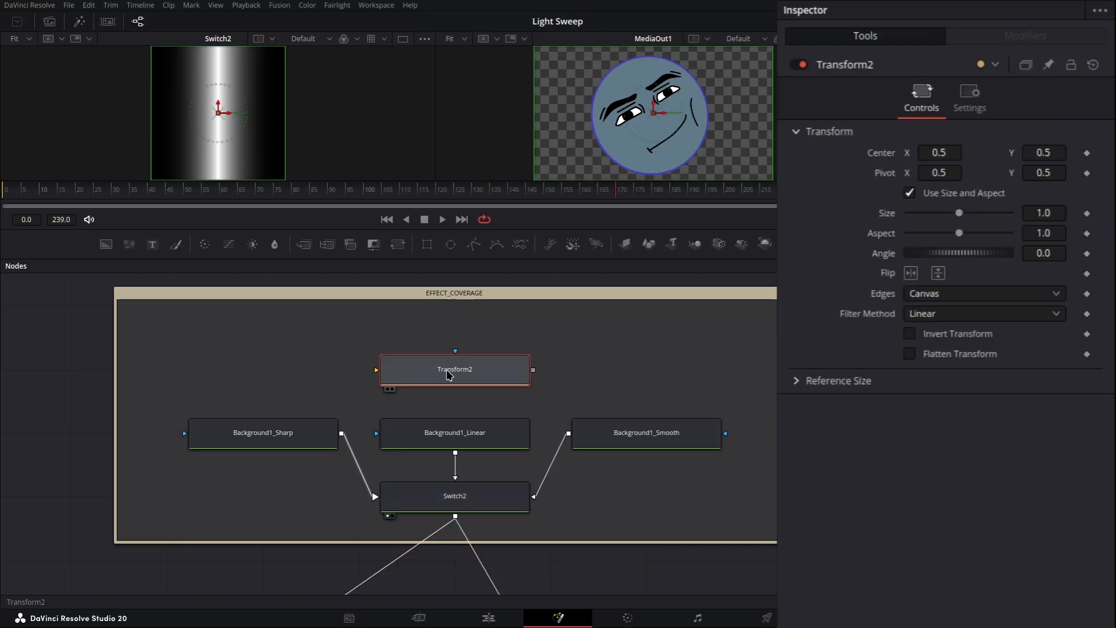
{"action": "left_click_drag", "start_coordinate": [397, 370], "coordinate": [521, 373]}
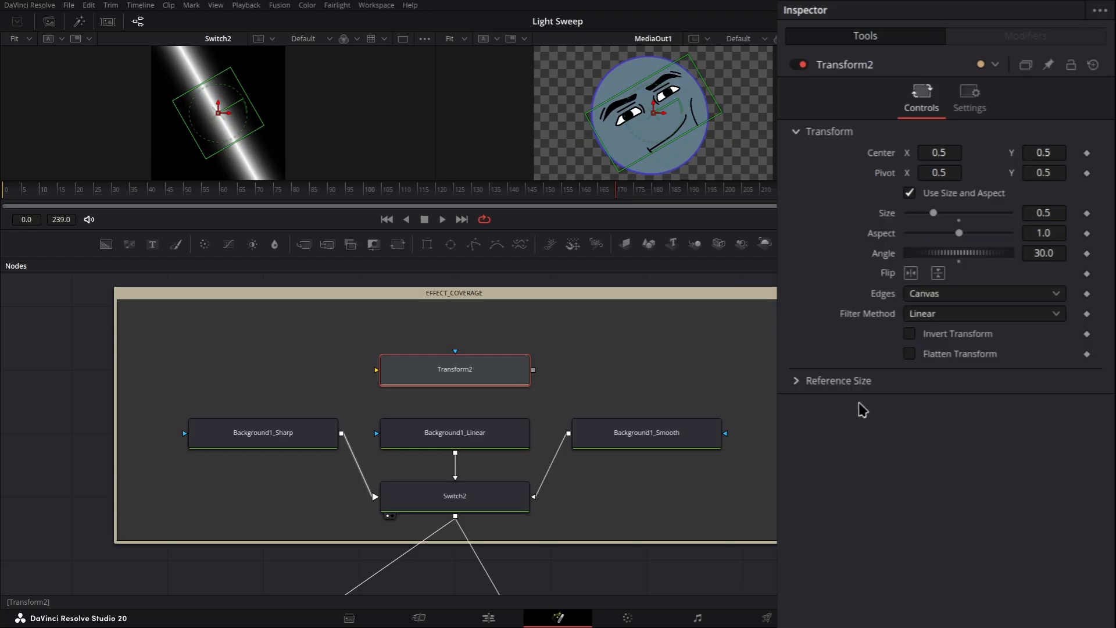
{"action": "mouse_move", "coordinate": [219, 114]}
{"action": "left_mouse_down"}
{"action": "mouse_move", "coordinate": [214, 158]}
{"action": "mouse_move", "coordinate": [243, 128]}
{"action": "mouse_move", "coordinate": [185, 134]}
{"action": "mouse_move", "coordinate": [256, 74]}
{"action": "mouse_move", "coordinate": [224, 115]}
{"action": "mouse_move", "coordinate": [238, 118]}
{"action": "left_mouse_up"}
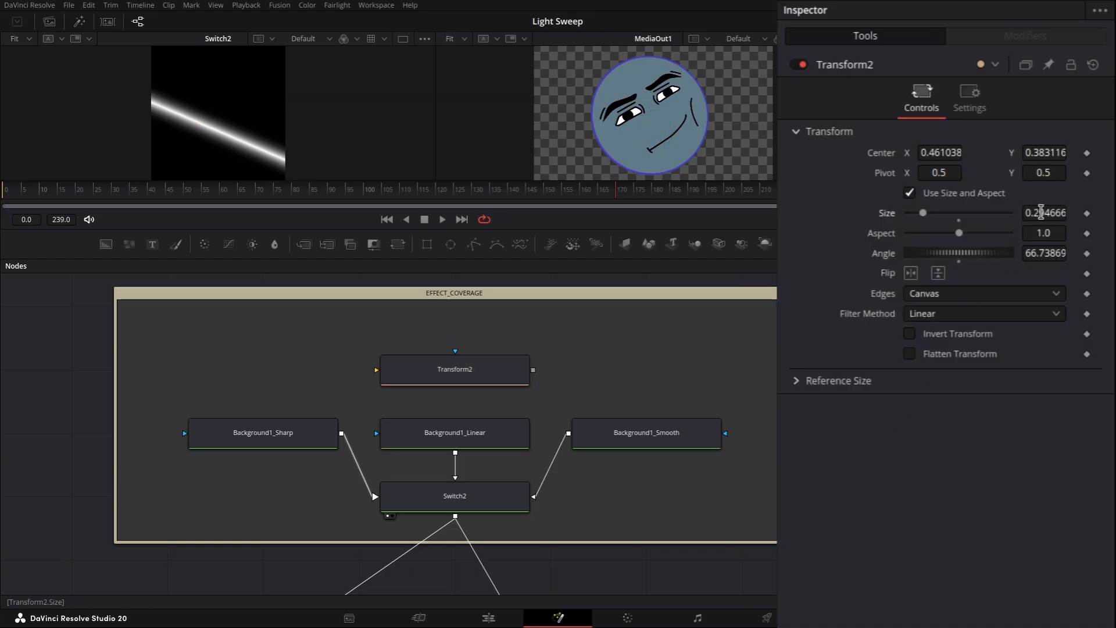
Set Transform2's Size to 0.5 and Angle to 30, reset its Center to the default, and save the project.
{"action": "left_click", "coordinate": [1041, 212]}
{"action": "type", "text": "0.5"}
{"action": "key", "text": "Tab"}
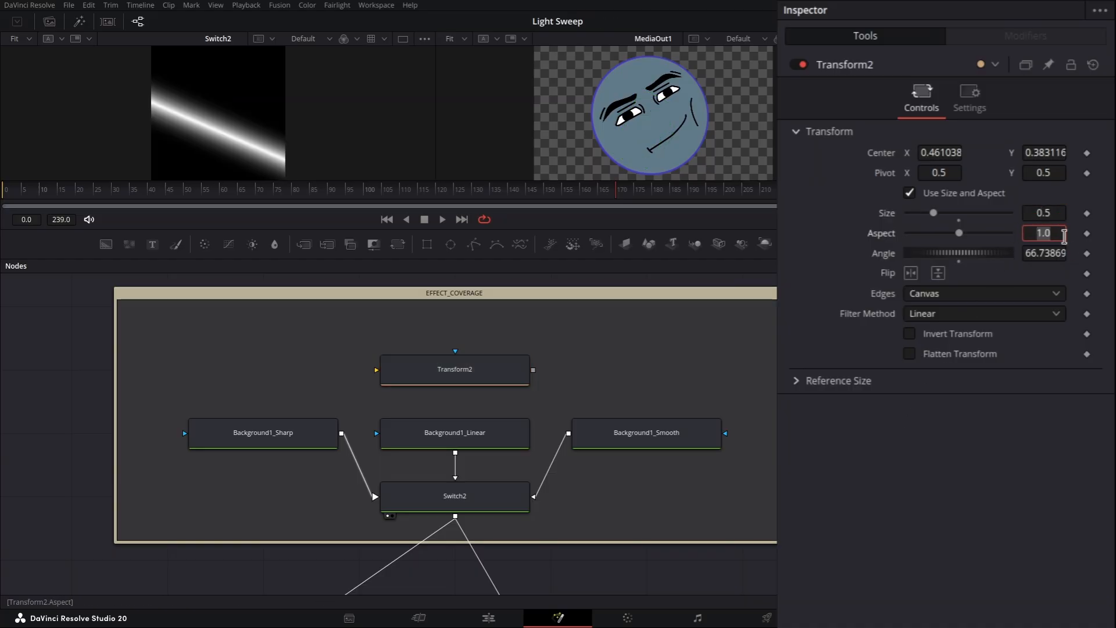
{"action": "left_click", "coordinate": [1060, 254]}
{"action": "type", "text": "30"}
{"action": "key", "text": "Tab"}
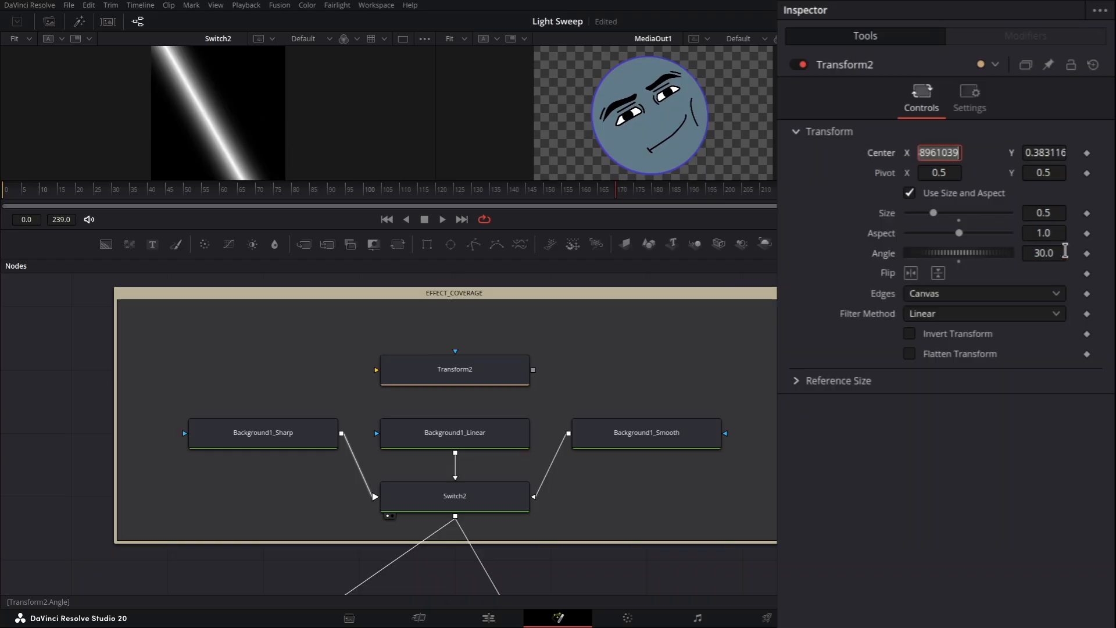
{"action": "double_click", "coordinate": [877, 154]}
{"action": "key", "text": "ctrl+s"}
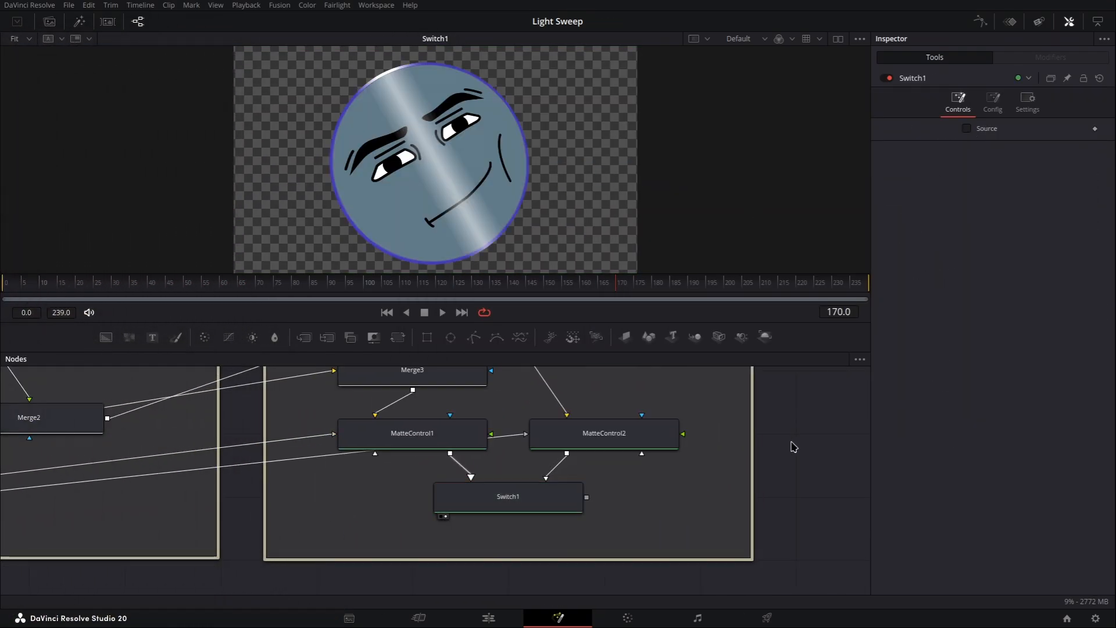
Select all effect nodes and their groups, from CustomTool1 through Switch1 but without MediaIn1, and copy them.
{"action": "scroll", "coordinate": [782, 450], "scroll_direction": "down", "scroll_amount": 3}
{"action": "left_click_drag", "start_coordinate": [780, 450], "coordinate": [695, 524]}
{"action": "left_click_drag", "start_coordinate": [763, 372], "coordinate": [172, 582]}
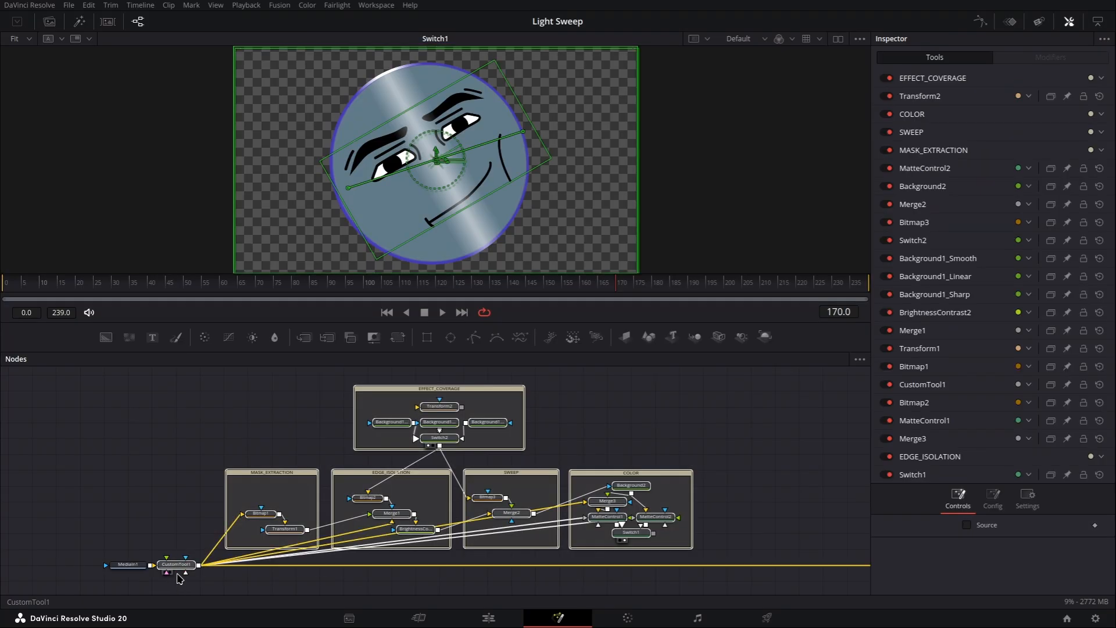
{"action": "right_click", "coordinate": [182, 565]}
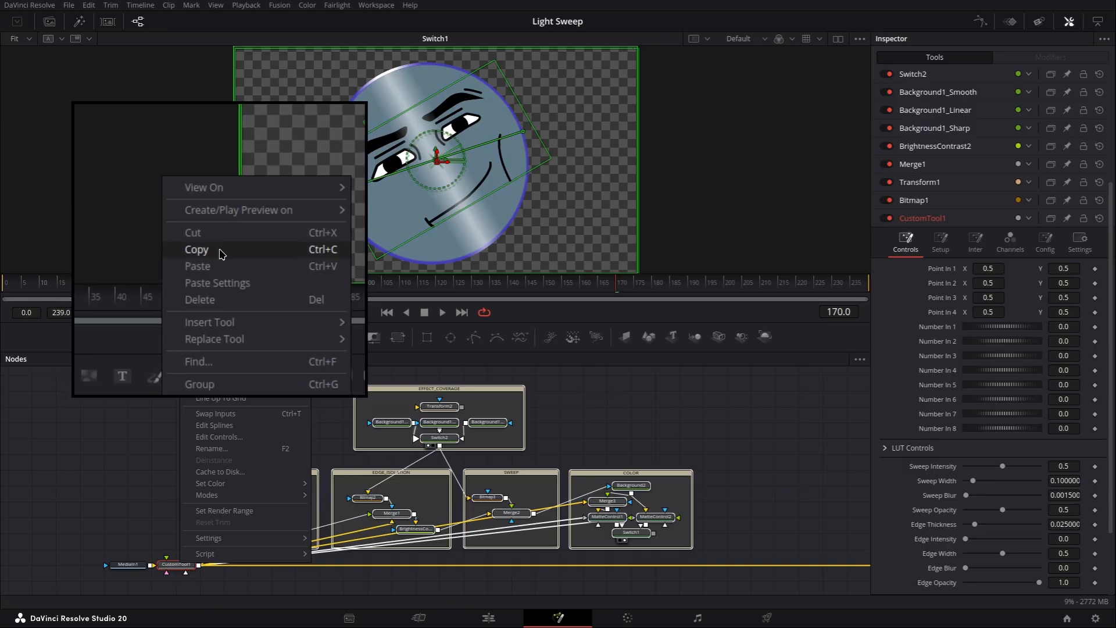
{"action": "left_click", "coordinate": [204, 250]}
{"action": "left_click", "coordinate": [210, 420]}
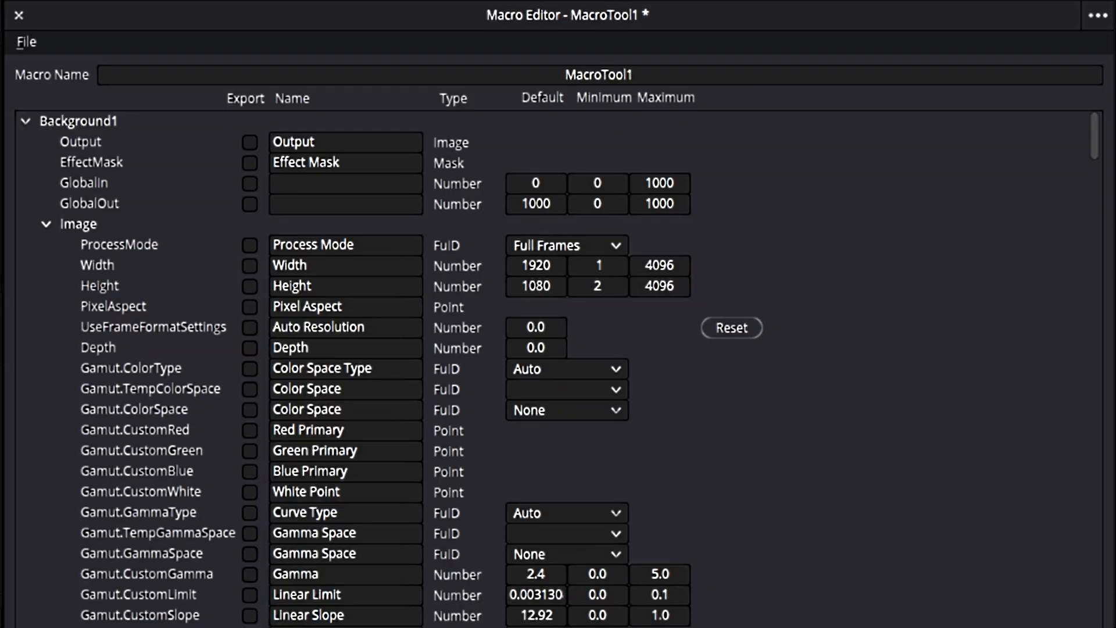
{"action": "scroll", "coordinate": [407, 373], "scroll_direction": "down", "scroll_amount": 20}
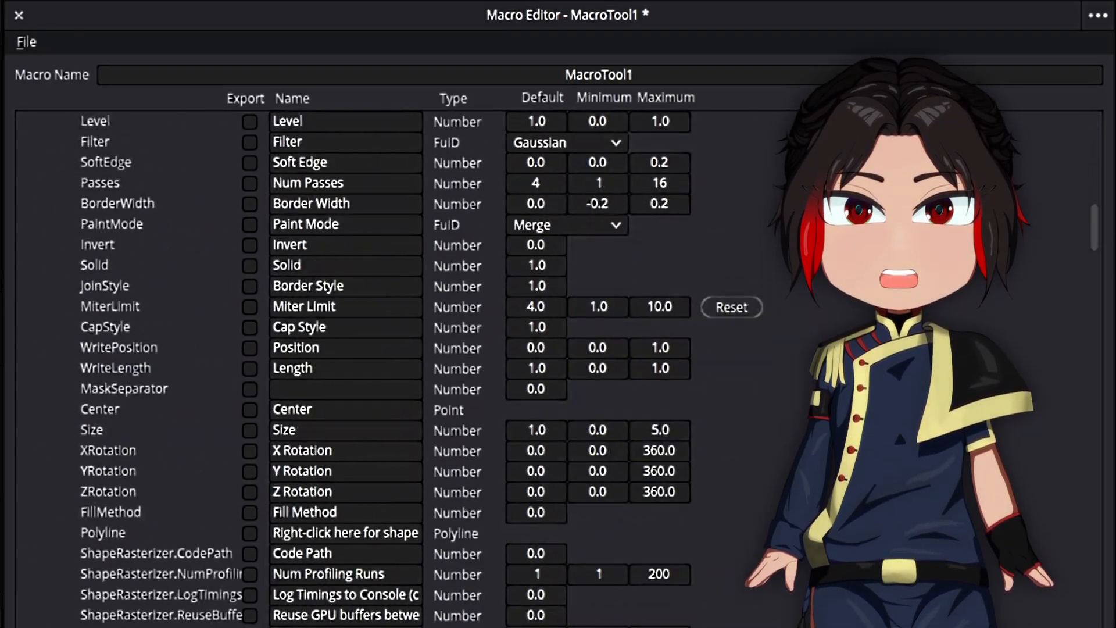
{"action": "scroll", "coordinate": [407, 372], "scroll_direction": "down", "scroll_amount": 20}
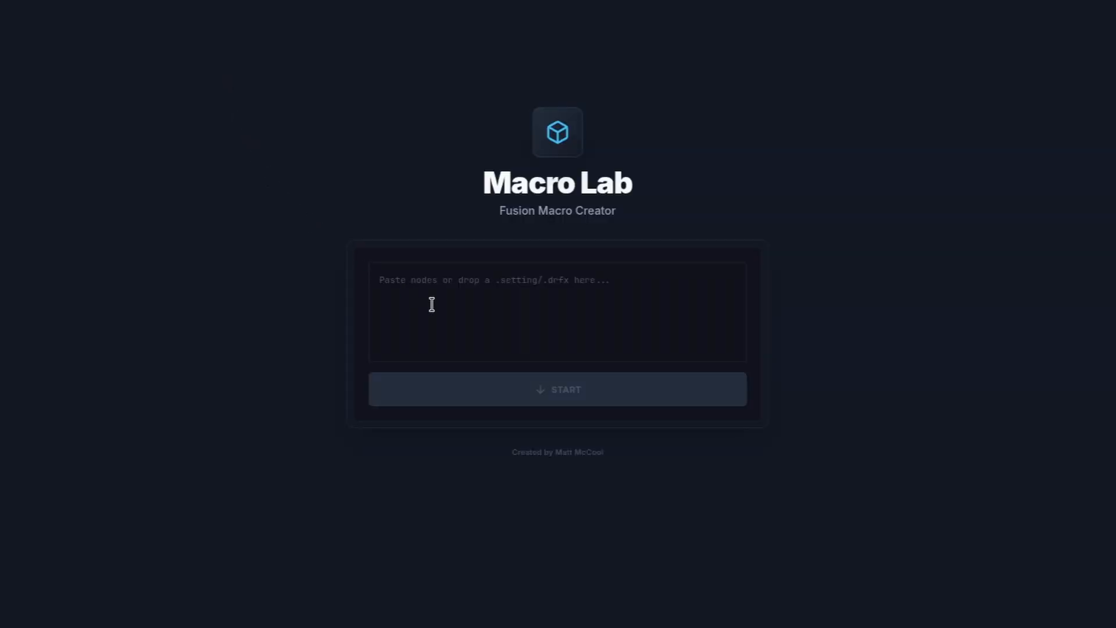
Paste the copied Fusion nodes into Macro Lab and start building the macro from them.
{"action": "right_click", "coordinate": [448, 307]}
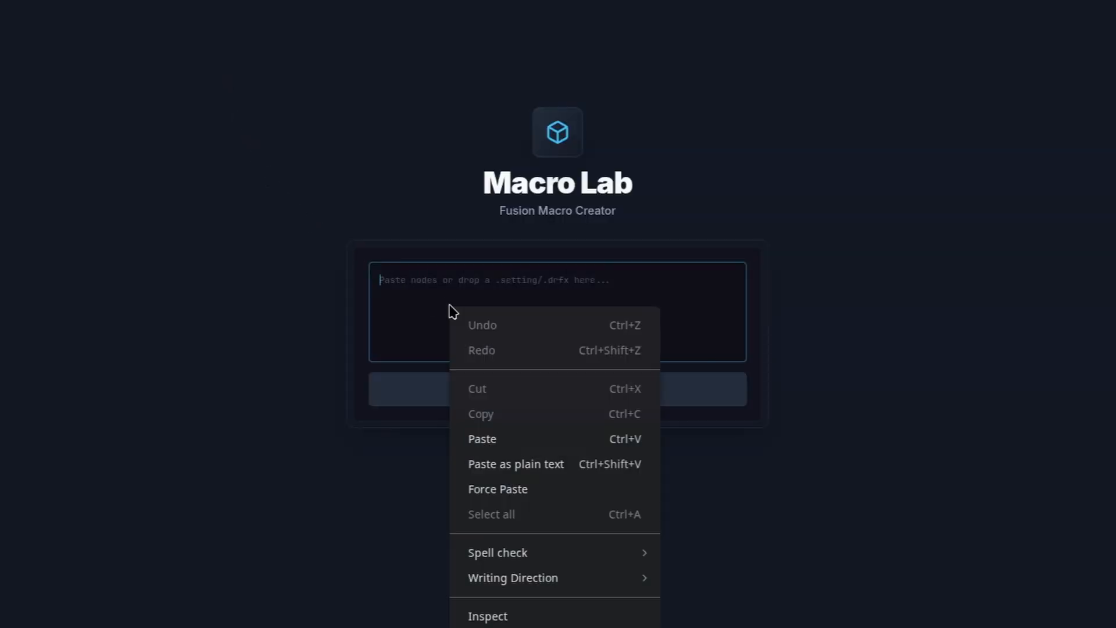
{"action": "left_click", "coordinate": [514, 441]}
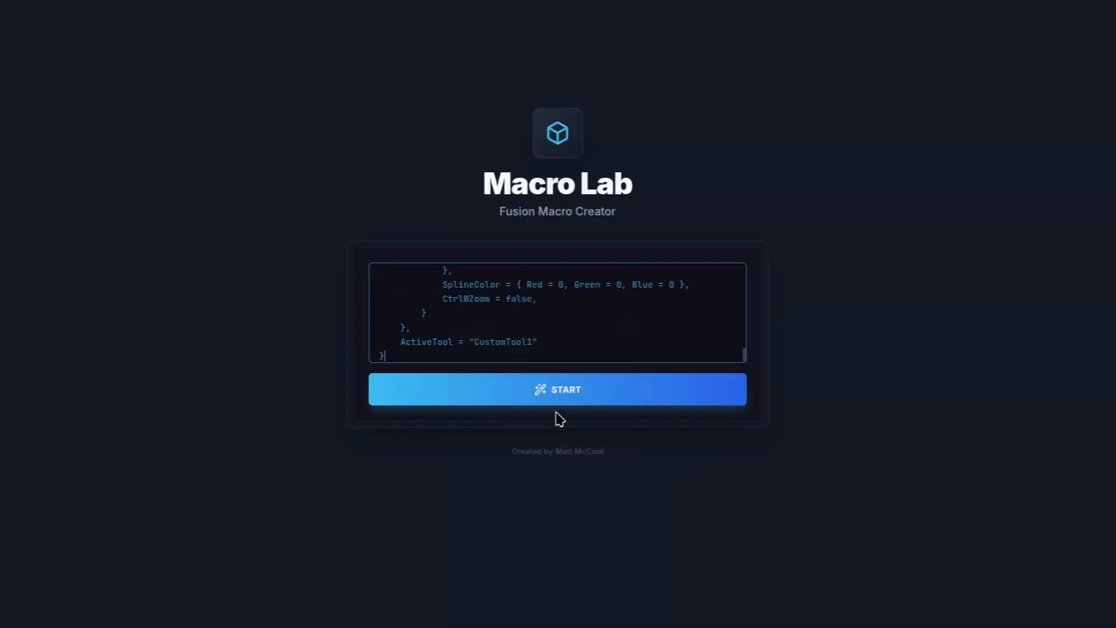
{"action": "left_click", "coordinate": [582, 398]}
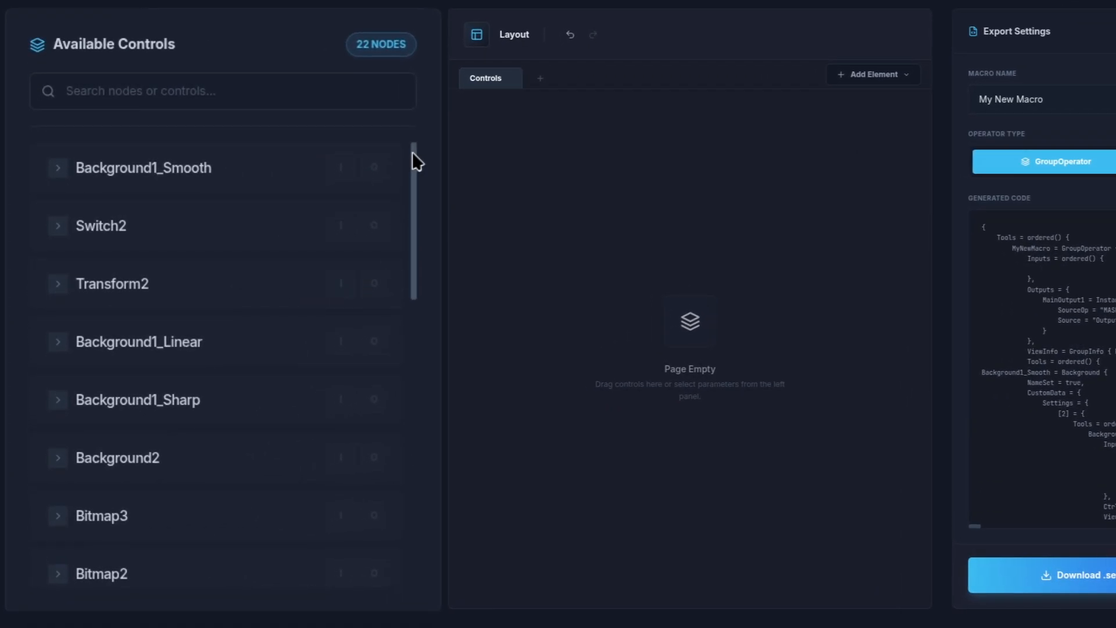
Find CustomTool1 and add its Sweep Intensity, Sweep Width, Sweep Blur and Sweep Opacity controls to the macro layout.
{"action": "left_click_drag", "start_coordinate": [413, 153], "coordinate": [402, 454]}
{"action": "left_click", "coordinate": [367, 94]}
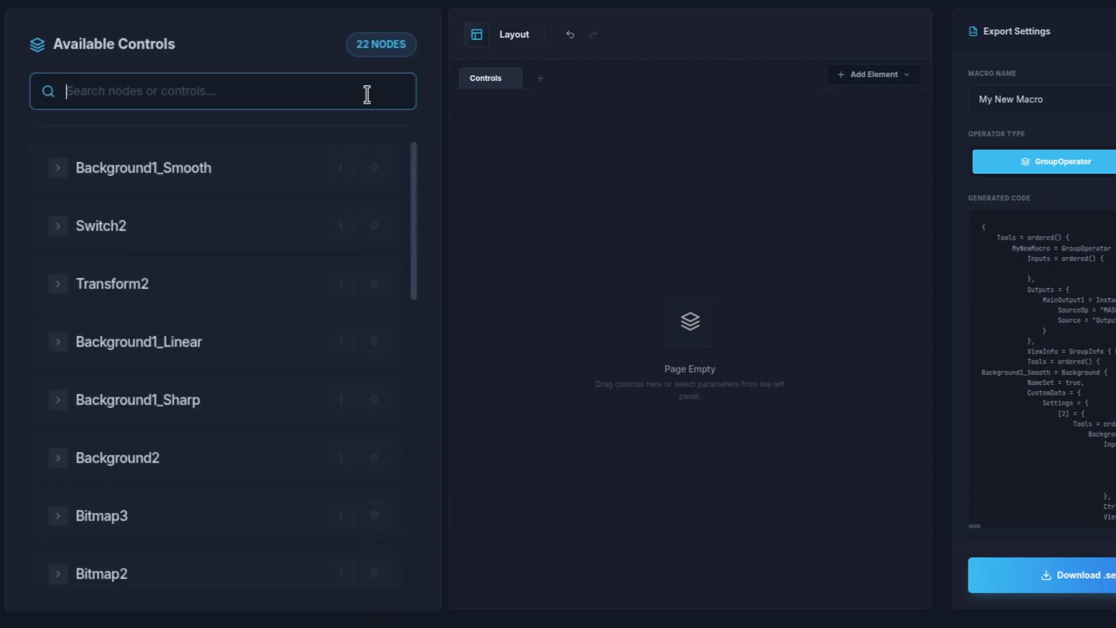
{"action": "type", "text": "customto"}
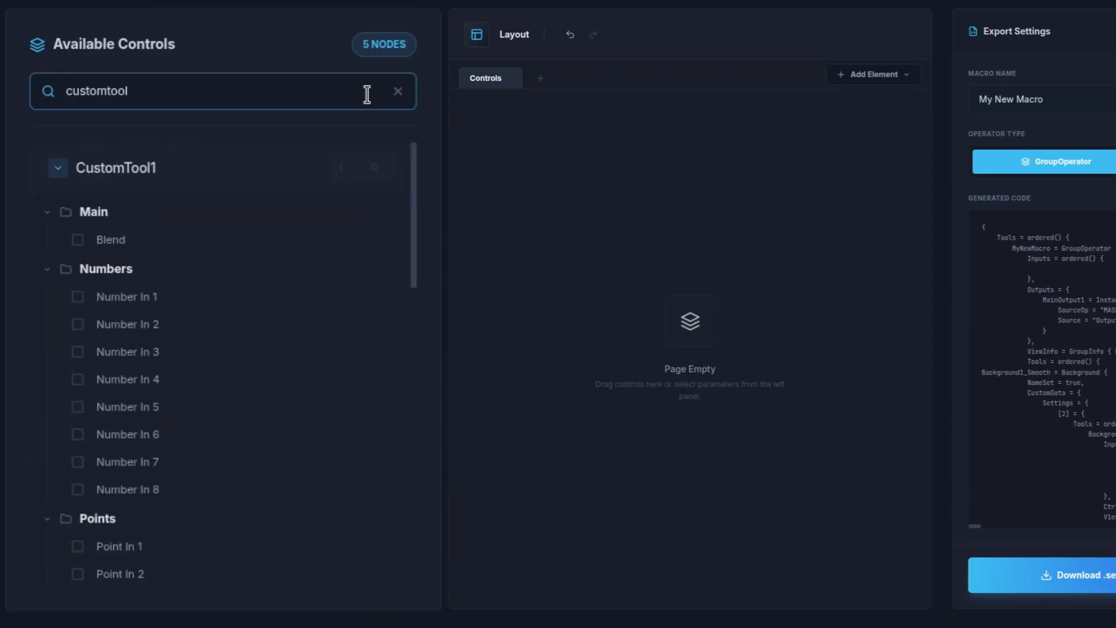
{"action": "type", "text": "ol"}
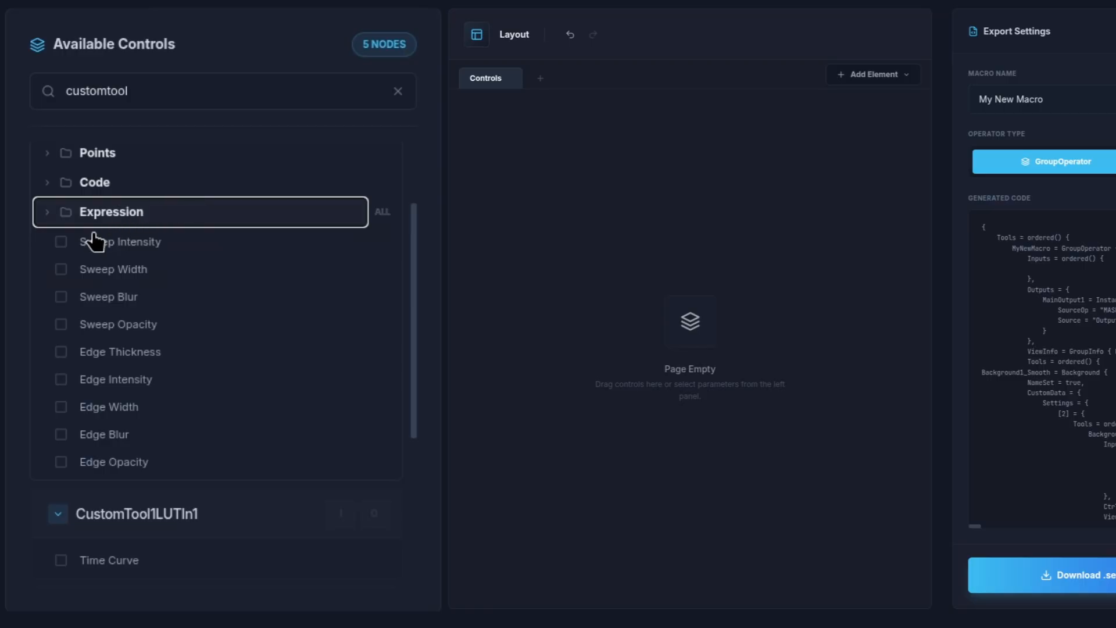
{"action": "left_click", "coordinate": [61, 241]}
{"action": "left_click", "coordinate": [61, 268]}
{"action": "left_click", "coordinate": [61, 297]}
{"action": "left_click", "coordinate": [61, 324]}
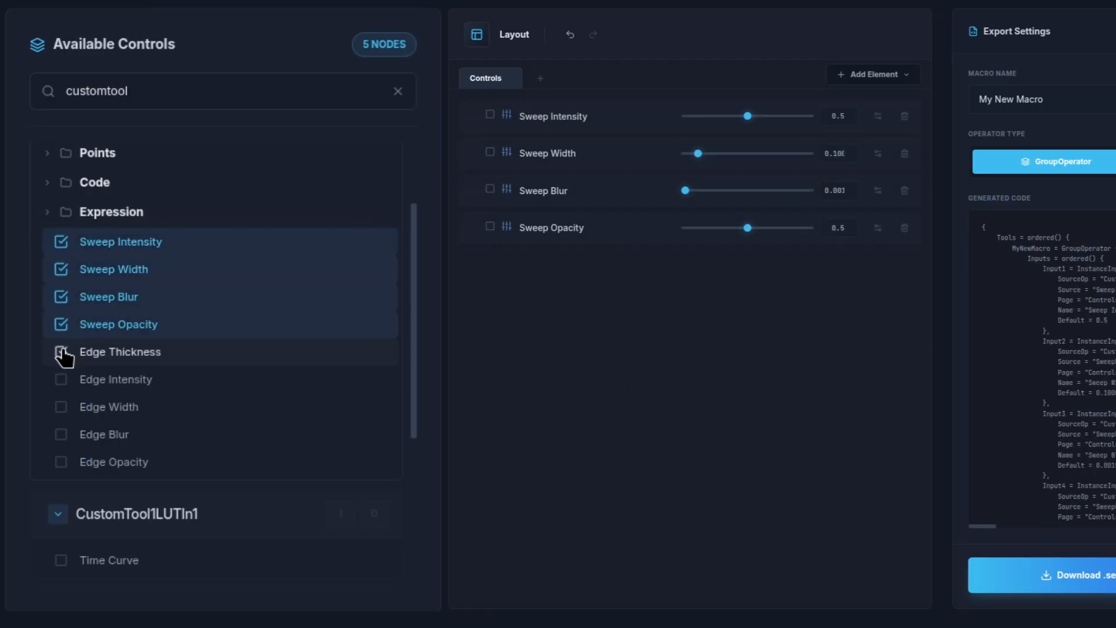
Add CustomTool1's Edge Thickness, Intensity, Width, Blur and Opacity controls, and make its image input the macro's main input 1.
{"action": "left_click", "coordinate": [61, 351]}
{"action": "left_click", "coordinate": [61, 379]}
{"action": "left_click", "coordinate": [61, 406]}
{"action": "left_click", "coordinate": [61, 434]}
{"action": "left_click", "coordinate": [61, 462]}
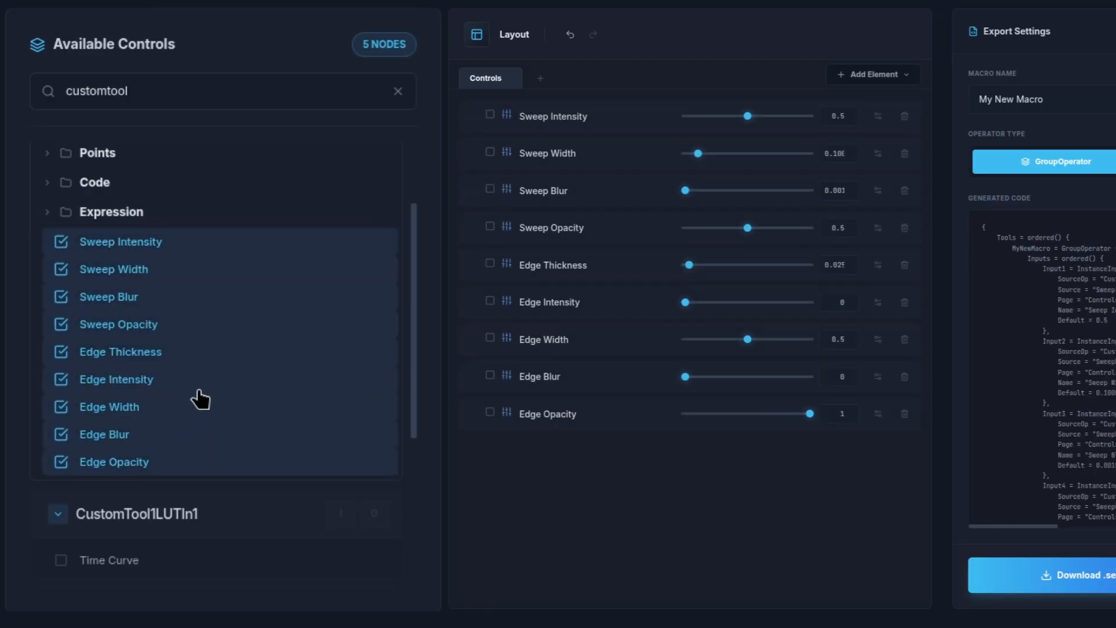
{"action": "scroll", "coordinate": [201, 399], "scroll_direction": "up", "scroll_amount": 2}
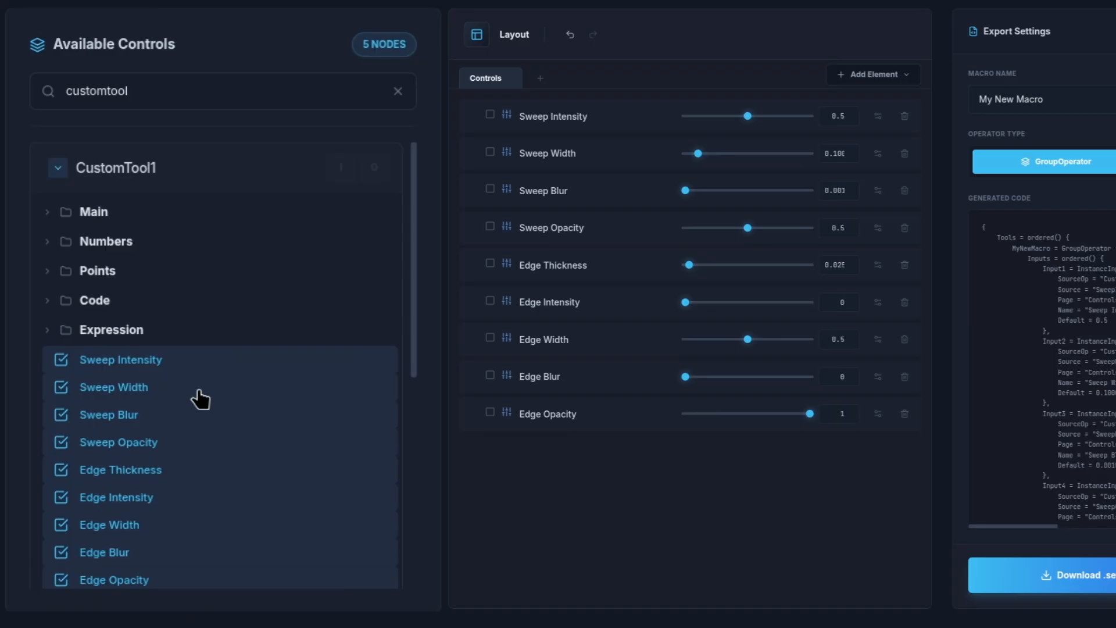
{"action": "left_click", "coordinate": [341, 169]}
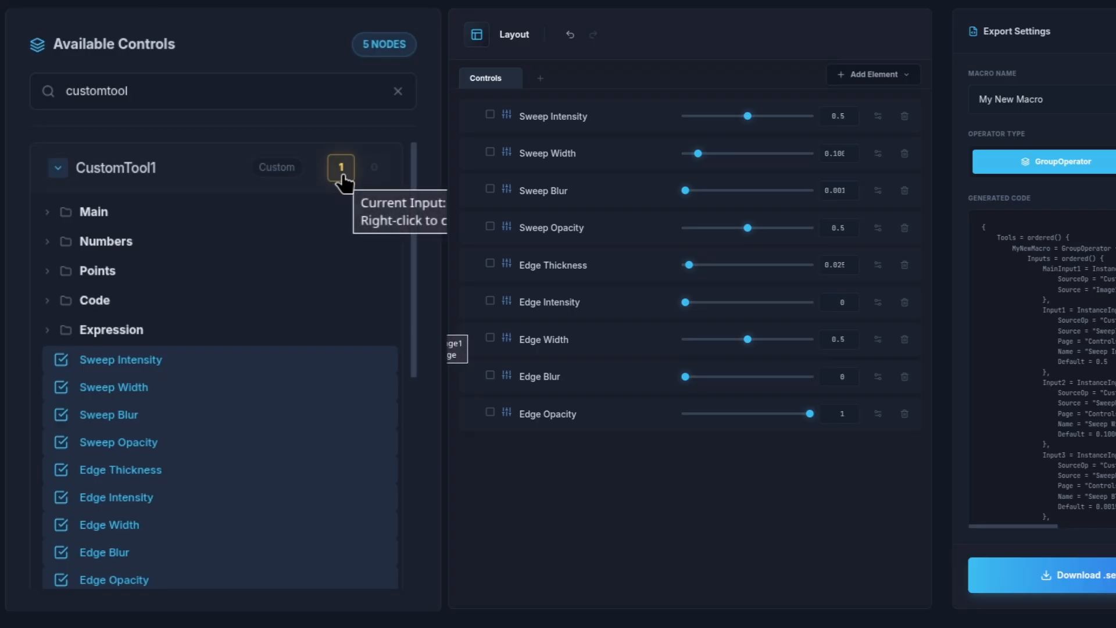
Add Transform2's Center, Size and Angle controls, renaming Size to Width and Angle to Direction.
{"action": "double_click", "coordinate": [283, 94]}
{"action": "type", "text": "transfo"}
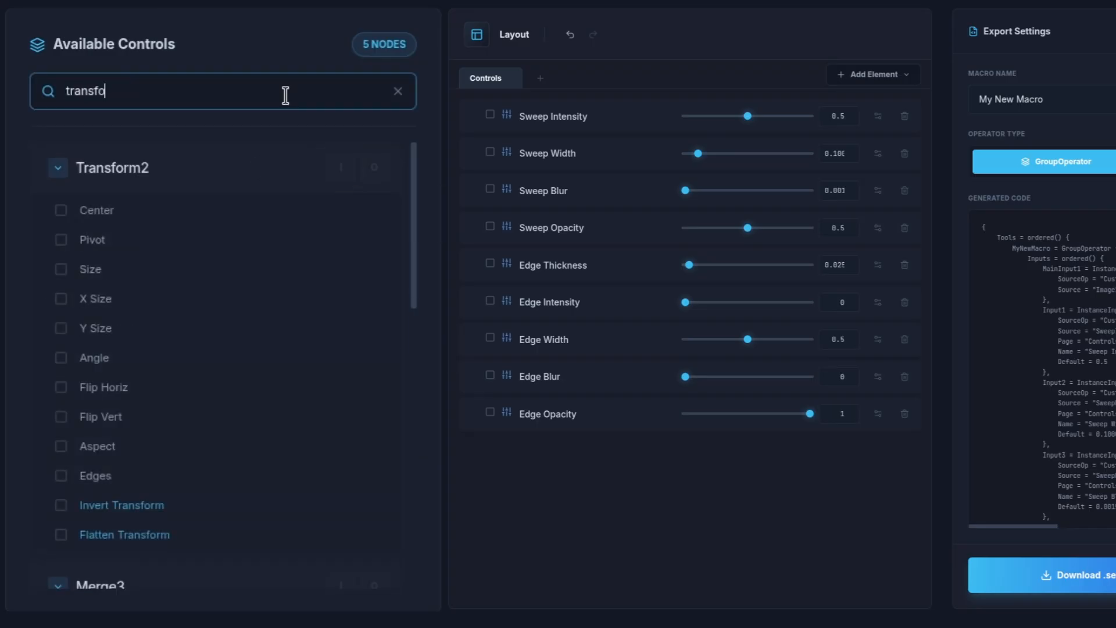
{"action": "type", "text": "rm2"}
{"action": "left_click", "coordinate": [105, 210]}
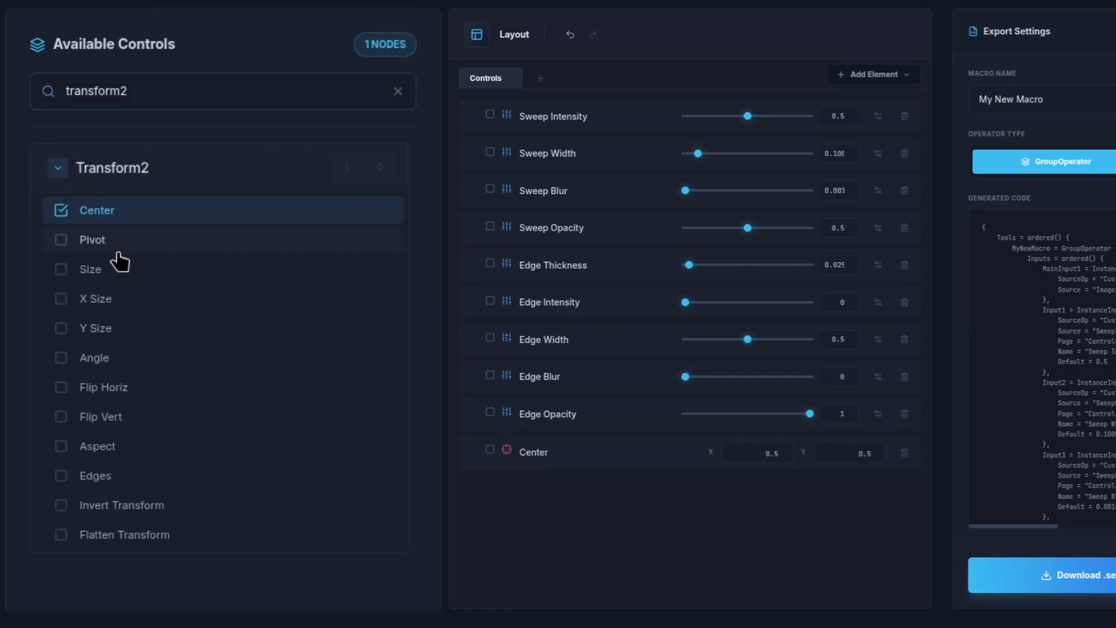
{"action": "left_click", "coordinate": [87, 268]}
{"action": "left_click", "coordinate": [61, 360]}
{"action": "double_click", "coordinate": [545, 495]}
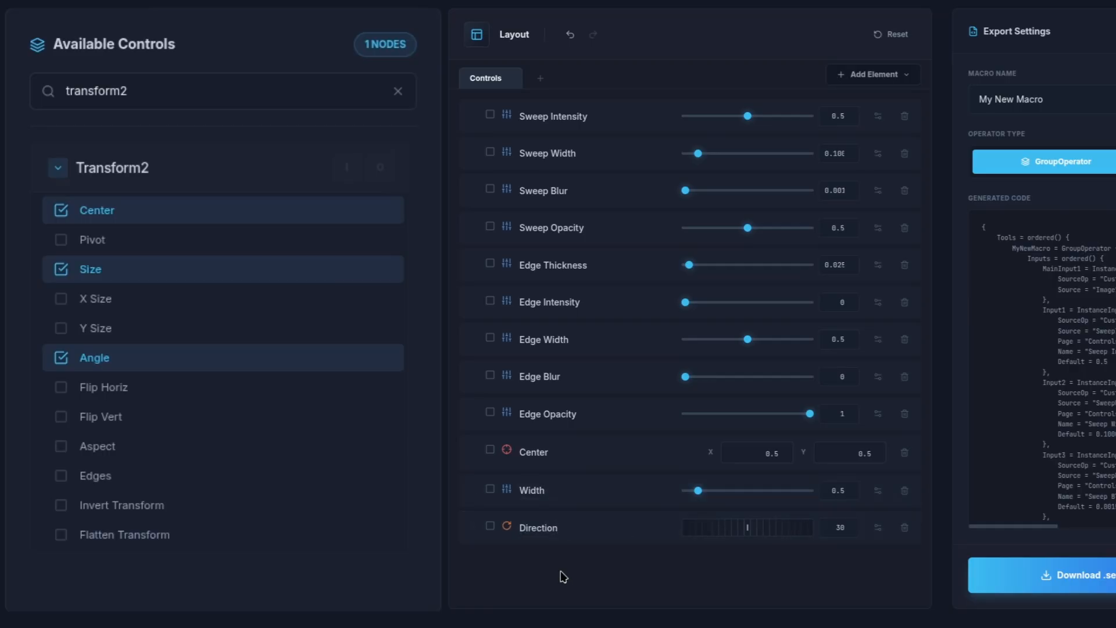
Add Switch2's Source control to the layout and rename it Shape.
{"action": "double_click", "coordinate": [199, 91]}
{"action": "type", "text": "switch2"}
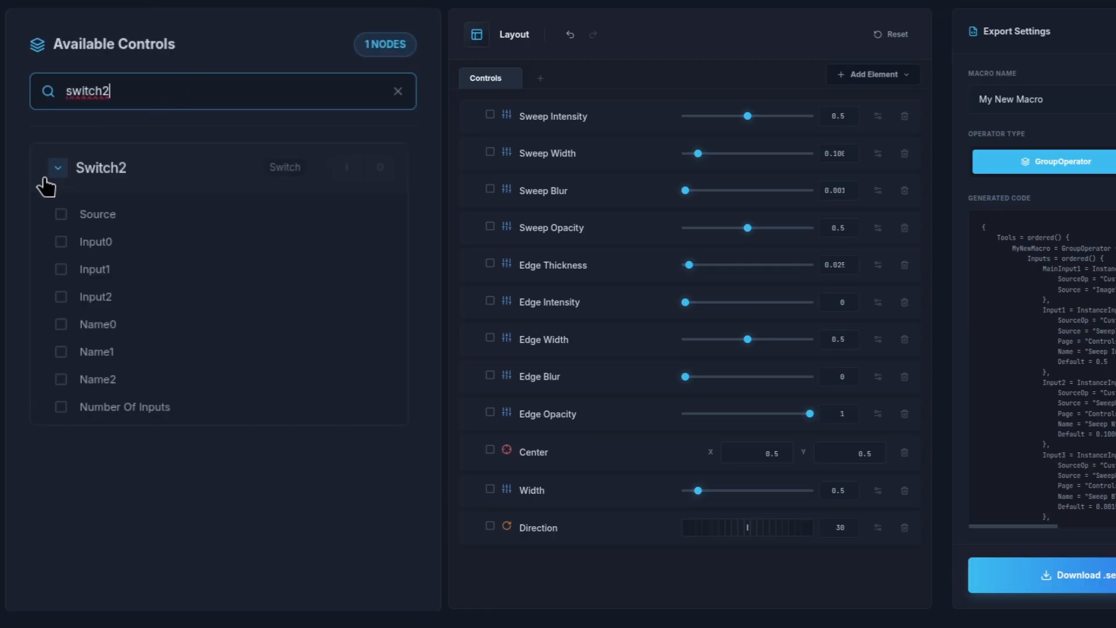
{"action": "left_click", "coordinate": [61, 214]}
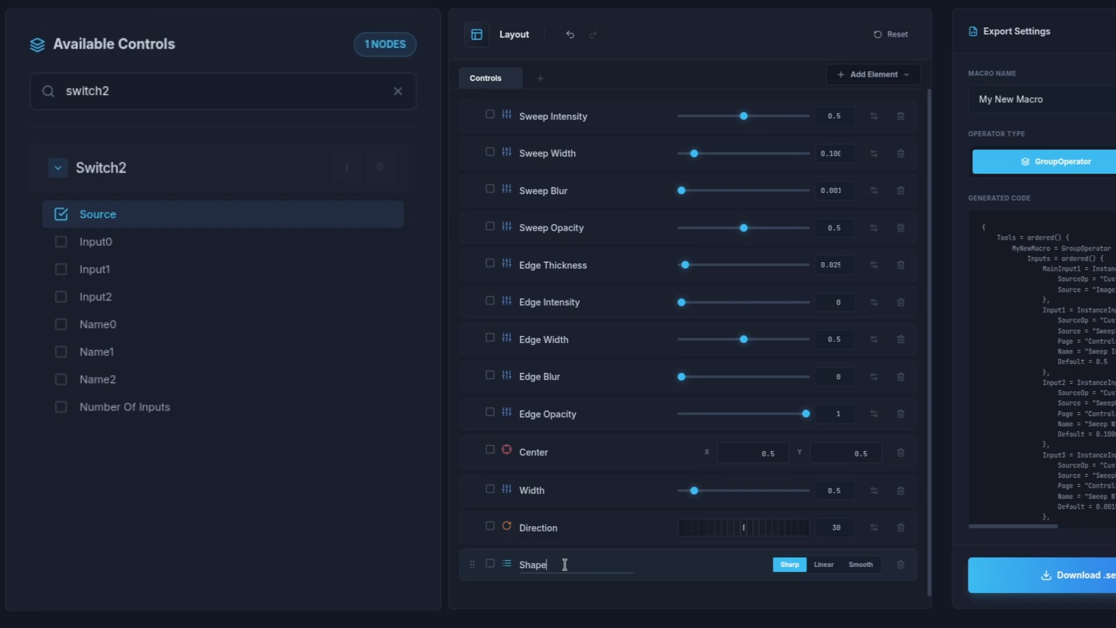
Add Switch1's first Source control to the layout and rename it Cutout.
{"action": "left_click", "coordinate": [274, 95]}
{"action": "key", "text": "BackSpace"}
{"action": "type", "text": "1"}
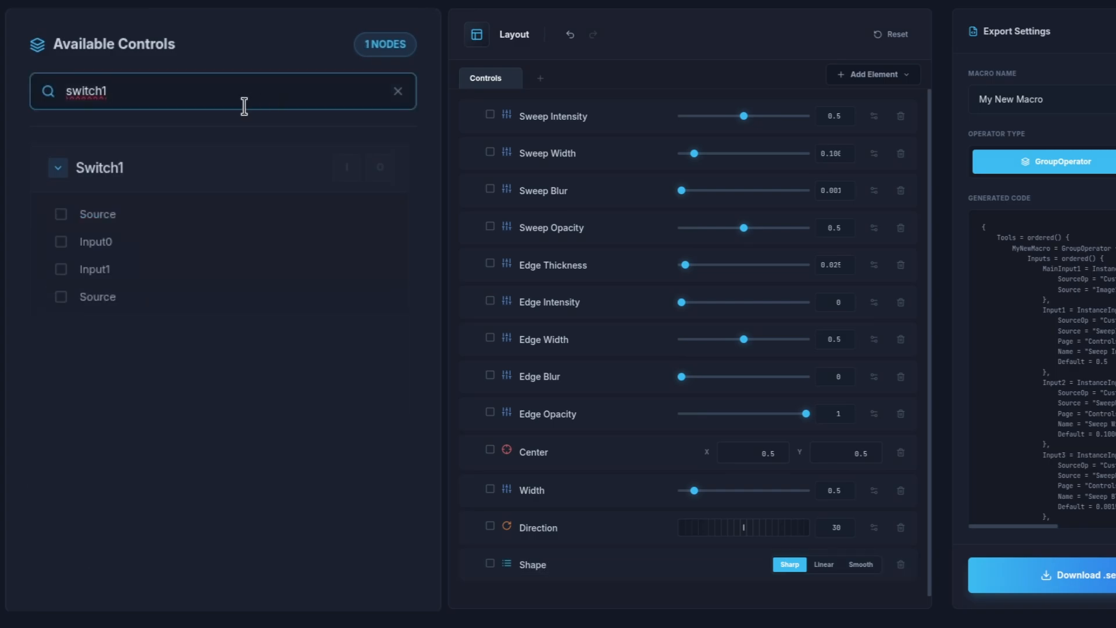
{"action": "left_click", "coordinate": [61, 214]}
{"action": "scroll", "coordinate": [542, 553], "scroll_direction": "down", "scroll_amount": 1}
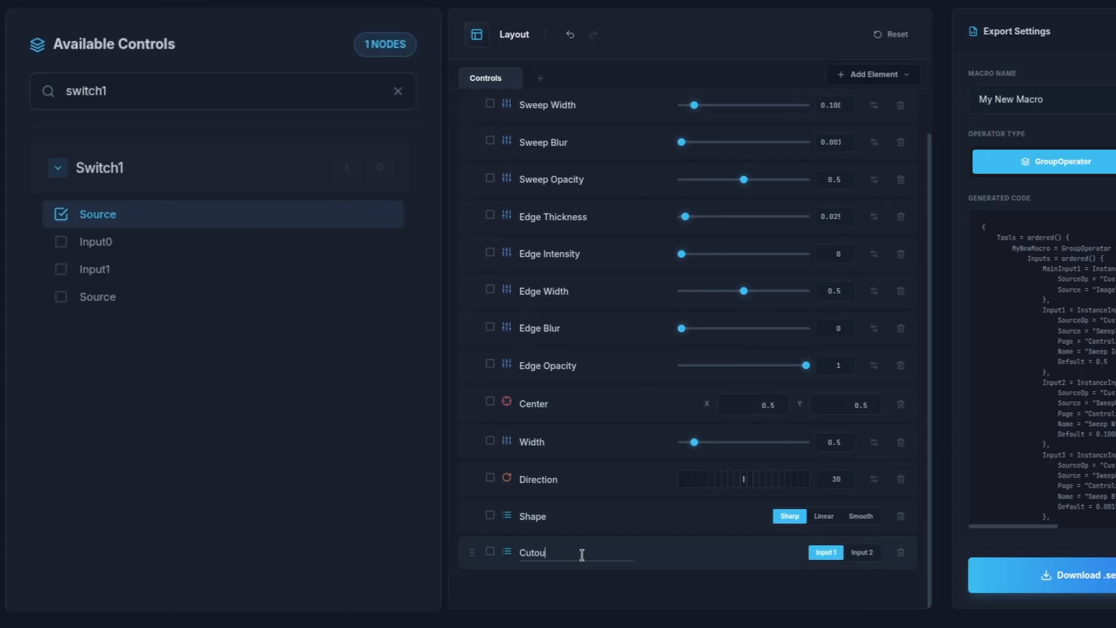
Find Background2 and add its Red, Green, Blue and Alpha controls to the layout.
{"action": "triple_click", "coordinate": [205, 83]}
{"action": "type", "text": "backgroun"}
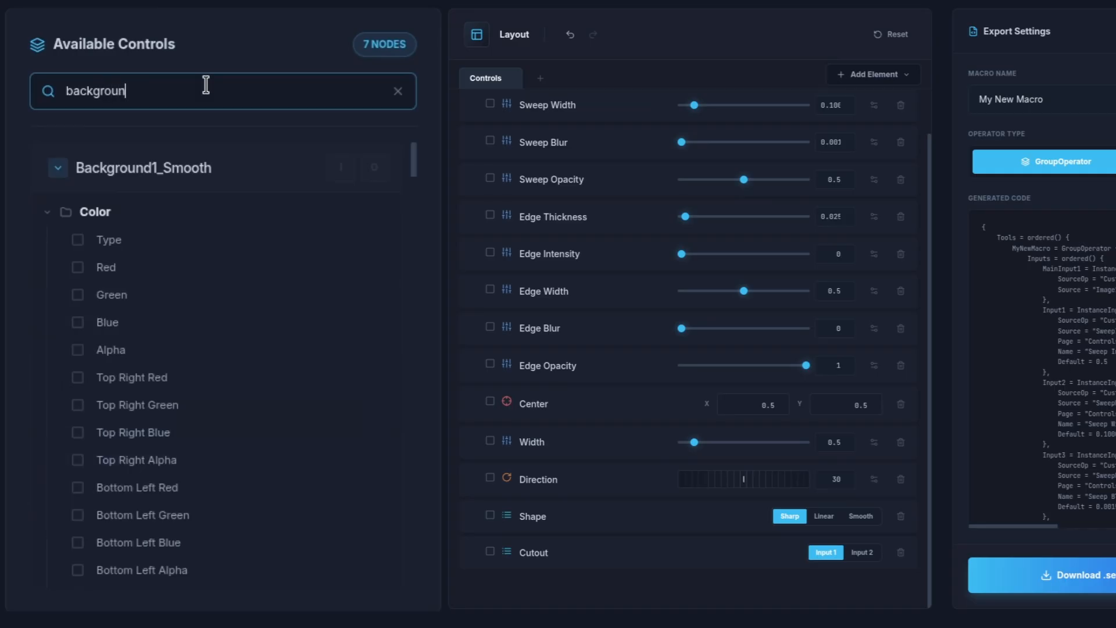
{"action": "type", "text": "d2"}
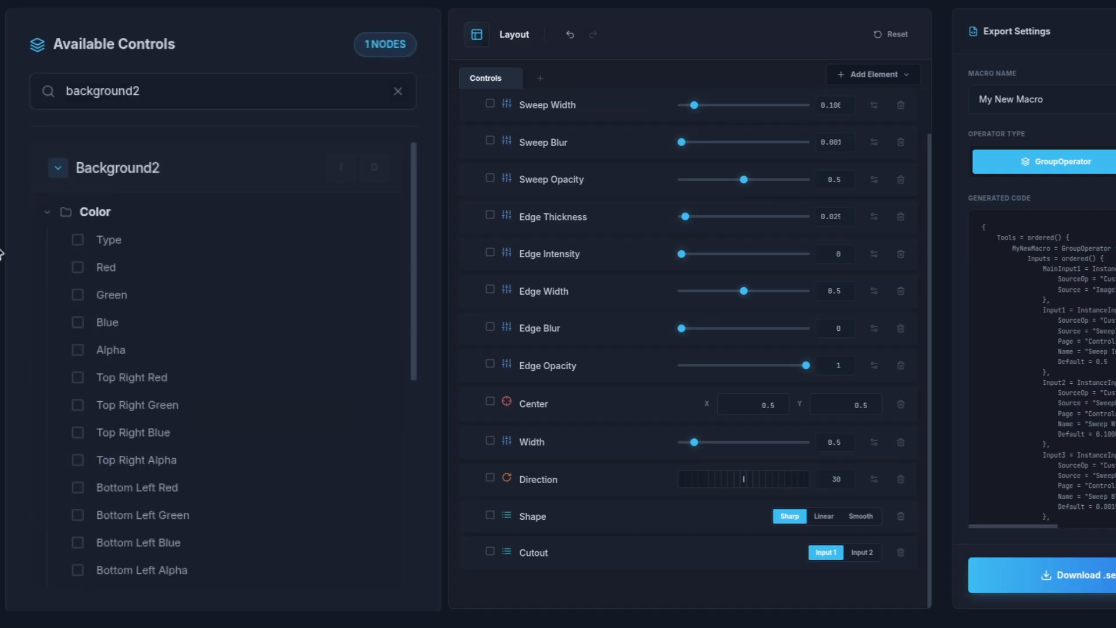
{"action": "left_click", "coordinate": [82, 272]}
{"action": "scroll", "coordinate": [558, 396], "scroll_direction": "down", "scroll_amount": 3}
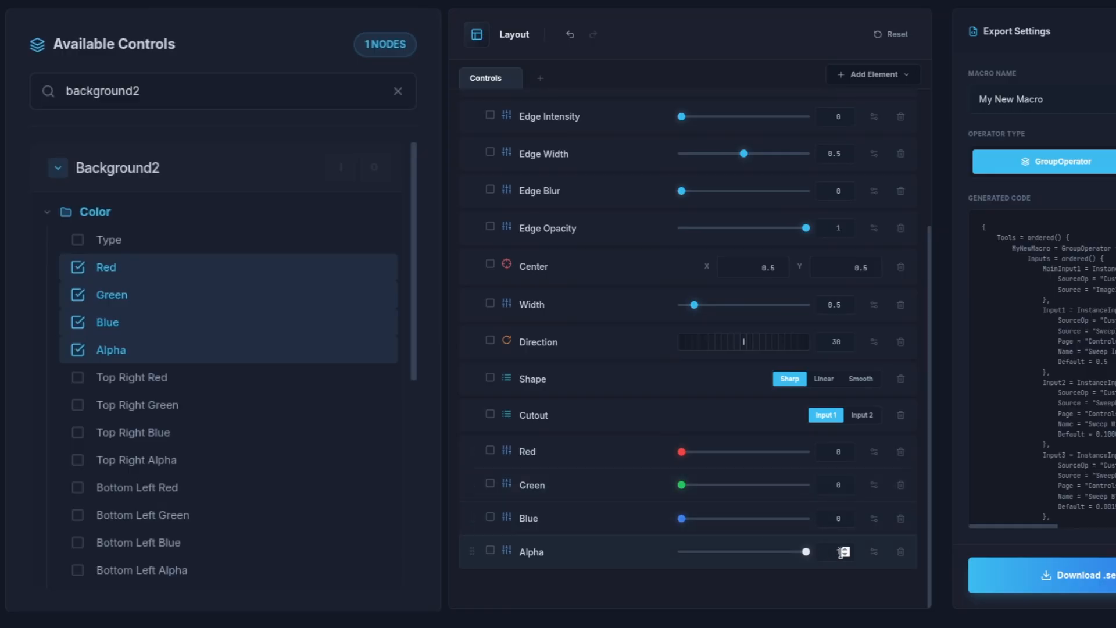
Remove the Alpha control, and rename Red to Color with the red, green and blue values all set to 1.
{"action": "left_click", "coordinate": [901, 552]}
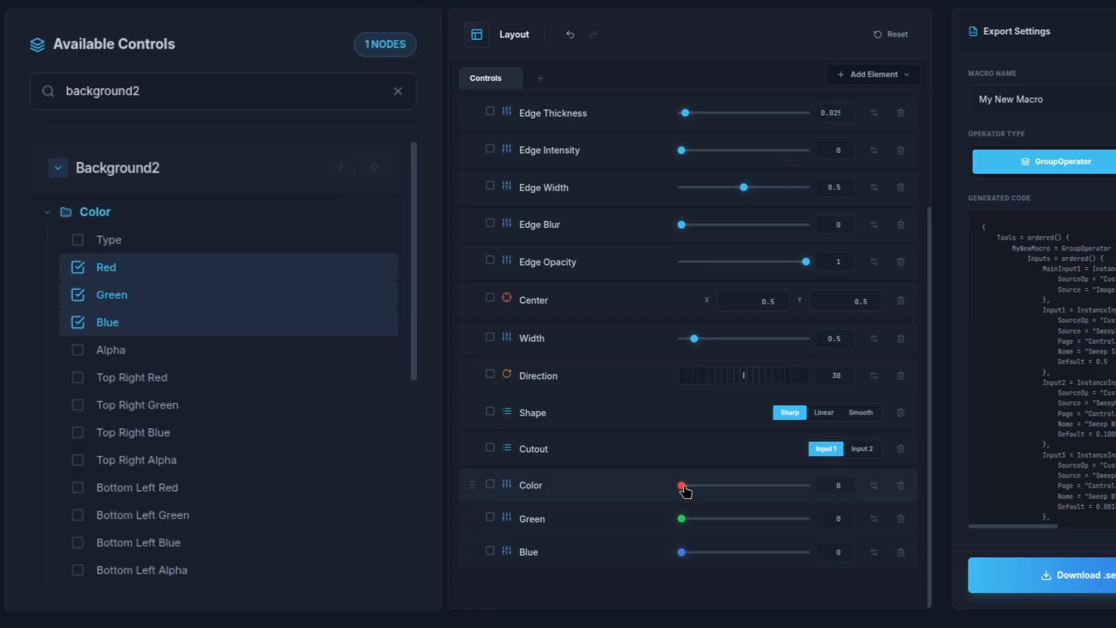
{"action": "left_click_drag", "start_coordinate": [798, 495], "coordinate": [811, 491]}
{"action": "left_click_drag", "start_coordinate": [684, 522], "coordinate": [806, 524]}
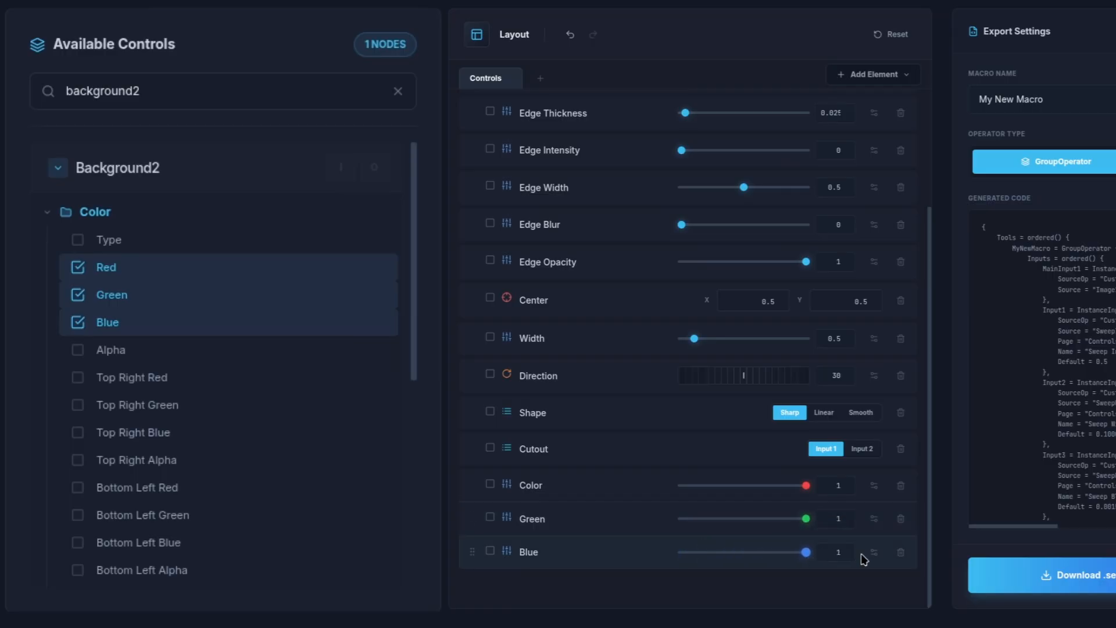
Make Merge3's effect mask the macro's main input 2, and add its Apply Mode control to the layout.
{"action": "left_click", "coordinate": [318, 79]}
{"action": "type", "text": "e3"}
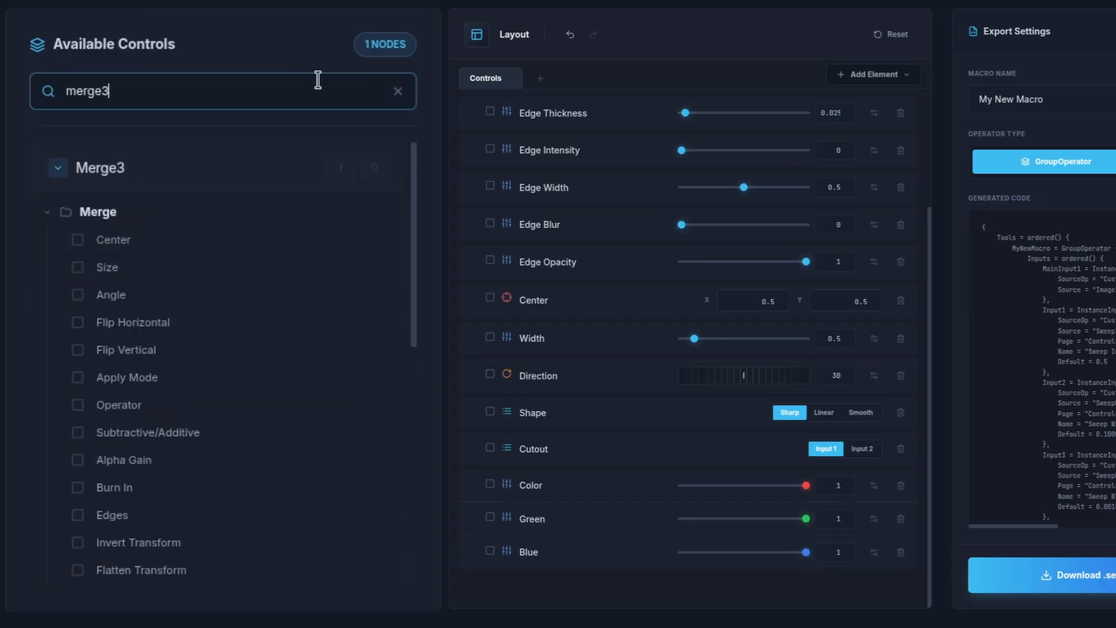
{"action": "left_click", "coordinate": [336, 174]}
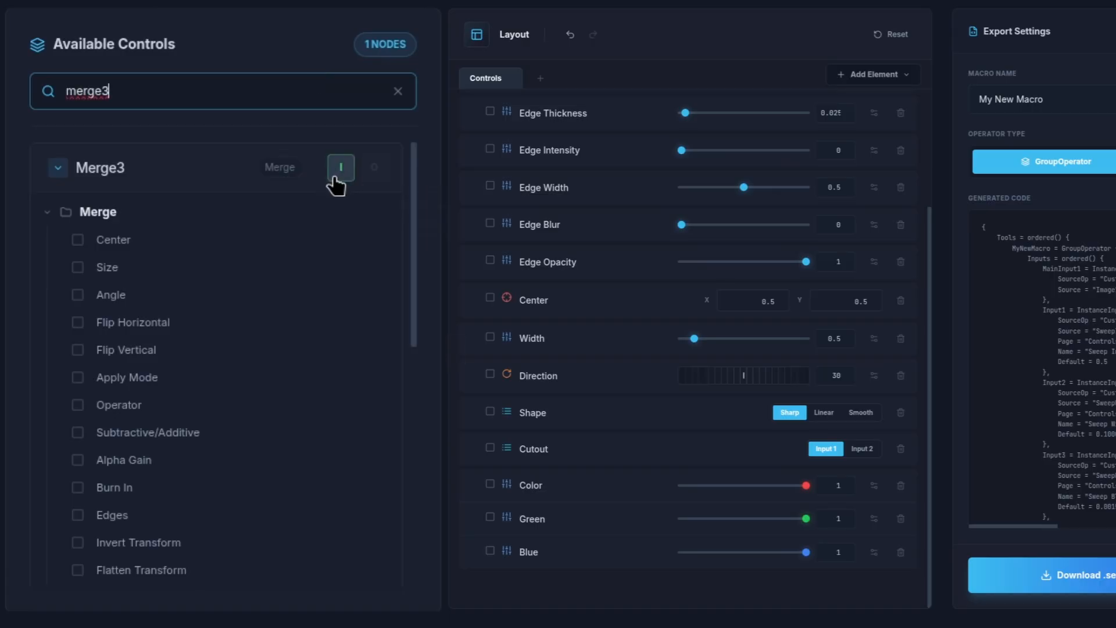
{"action": "left_click", "coordinate": [344, 187]}
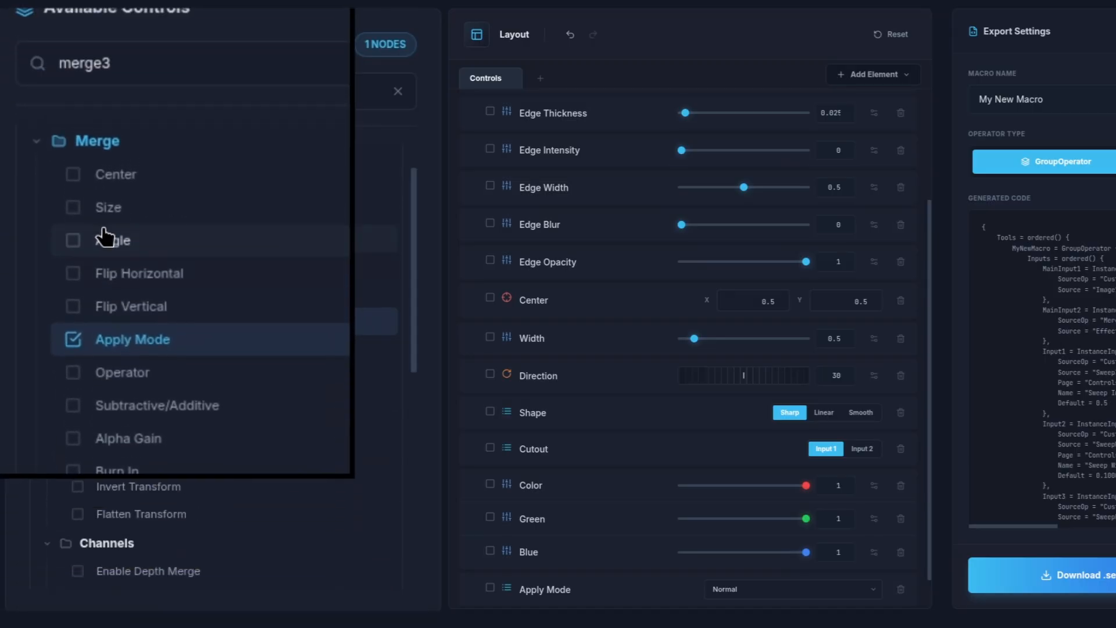
Add Merge3's Blend control renamed as Opacity, and rename Apply Mode to Blend Mode.
{"action": "left_click", "coordinate": [116, 92]}
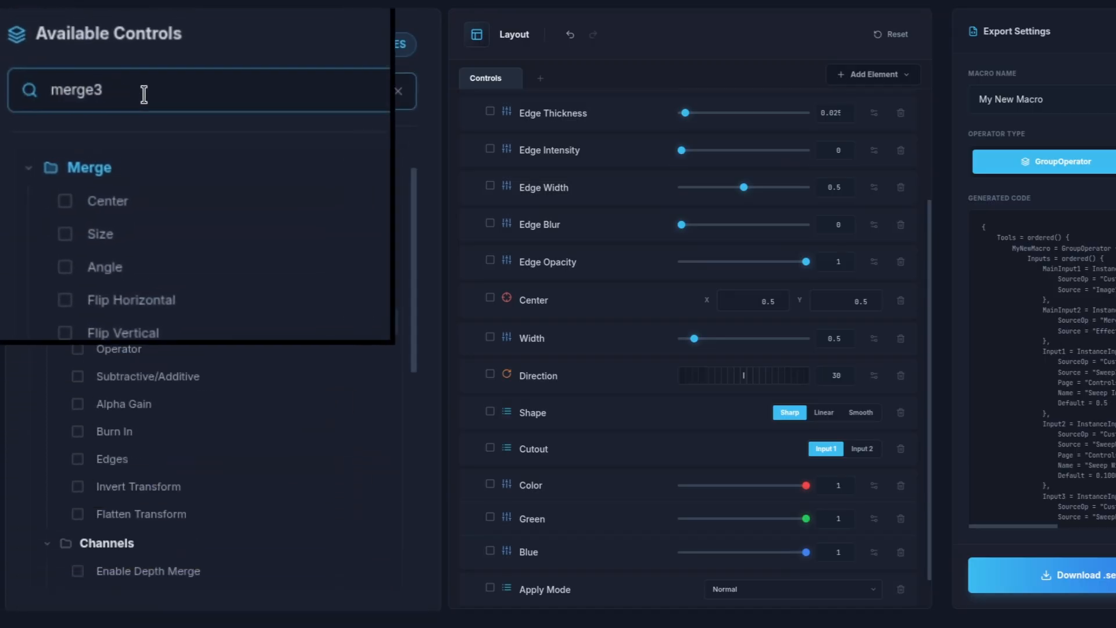
{"action": "type", "text": "blend"}
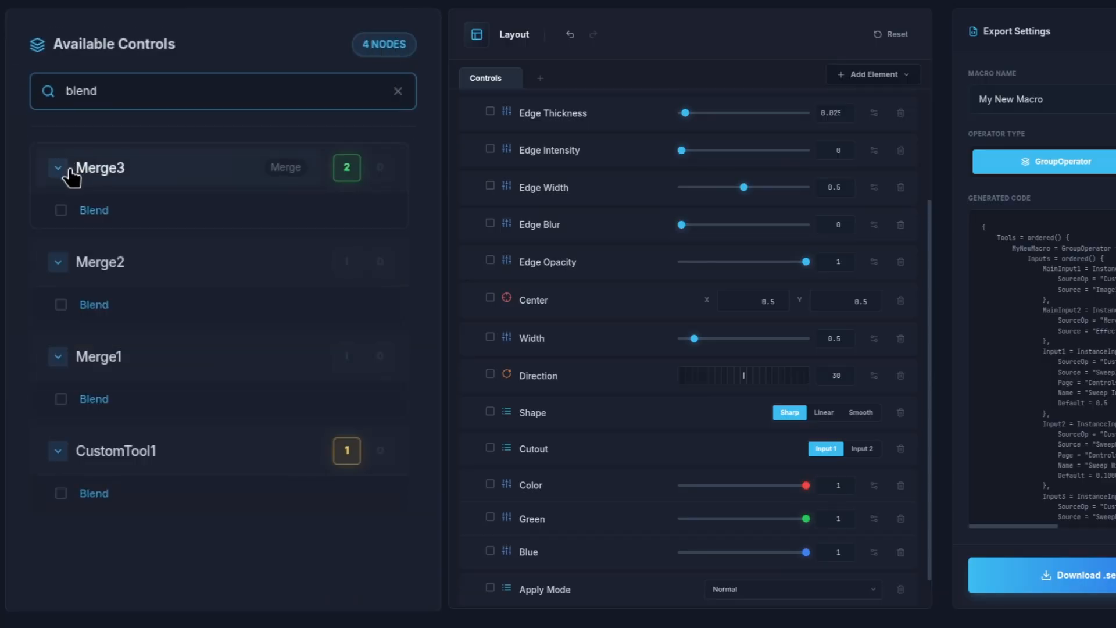
{"action": "left_click", "coordinate": [61, 211]}
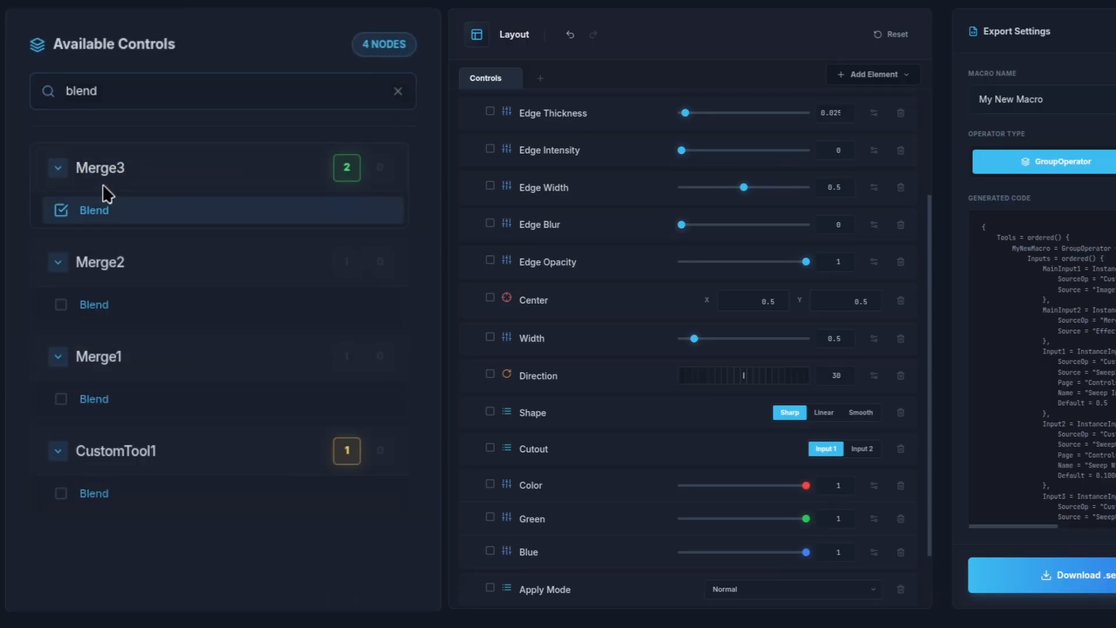
{"action": "scroll", "coordinate": [523, 296], "scroll_direction": "down", "scroll_amount": 2}
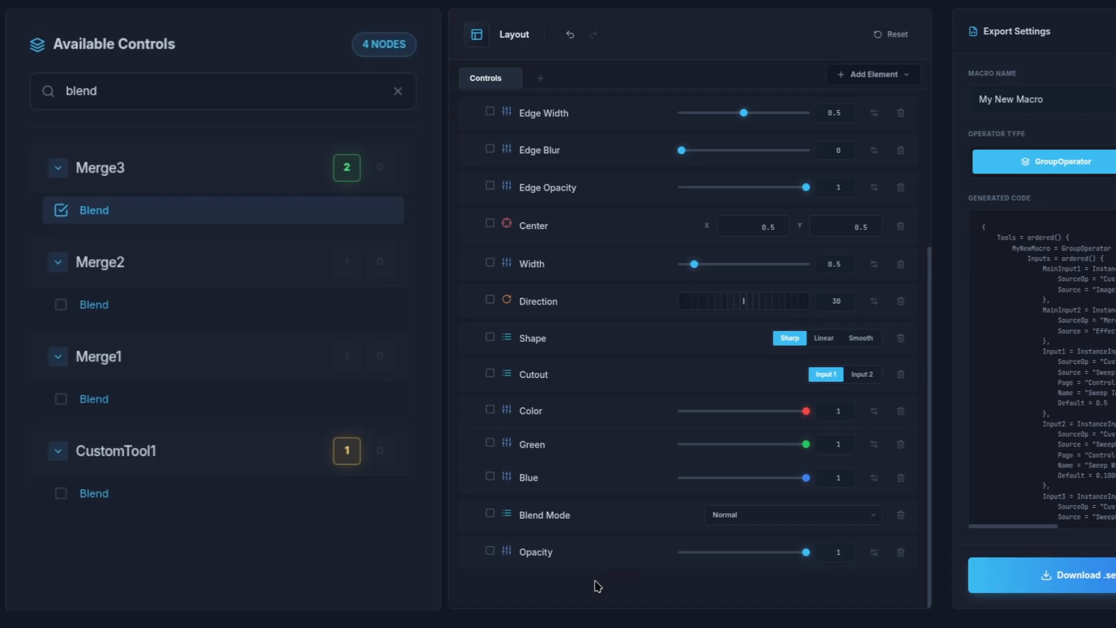
Set the Blend Mode control's default to Luminosity.
{"action": "left_click", "coordinate": [749, 517]}
{"action": "scroll", "coordinate": [756, 489], "scroll_direction": "down", "scroll_amount": 3}
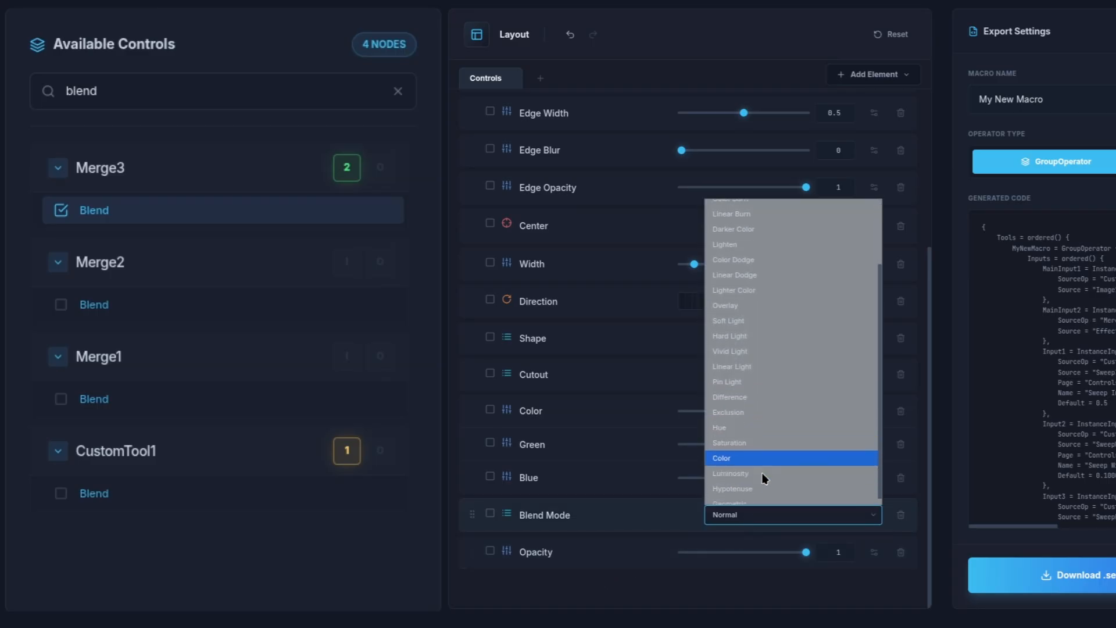
{"action": "left_click", "coordinate": [753, 462]}
Find Switch1 and set it as the macro's main output.
{"action": "left_click", "coordinate": [397, 93]}
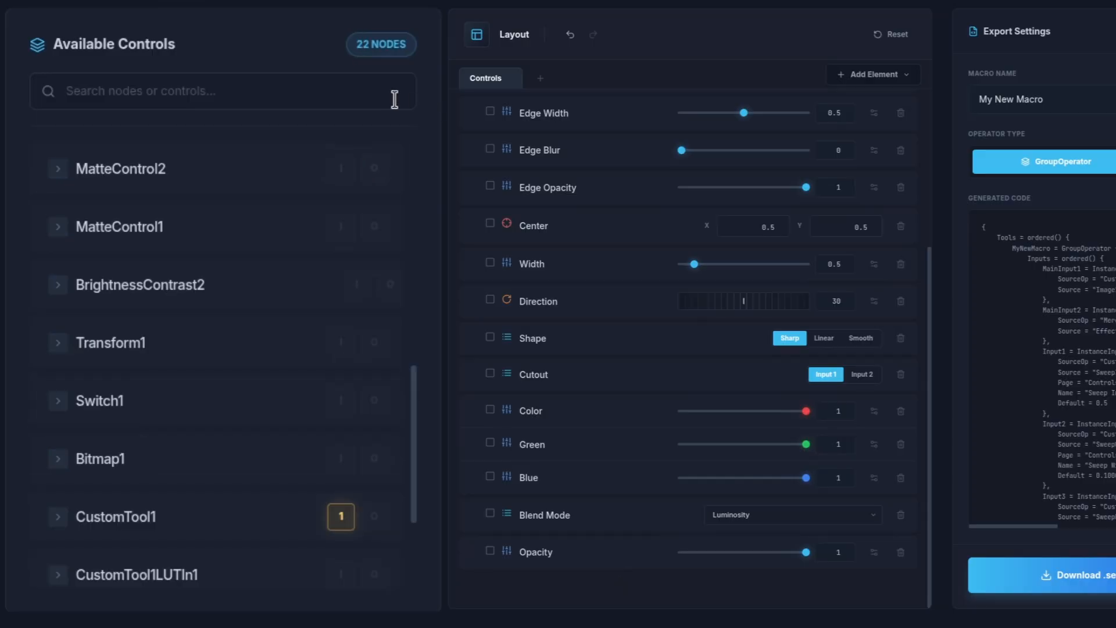
{"action": "type", "text": "switch1"}
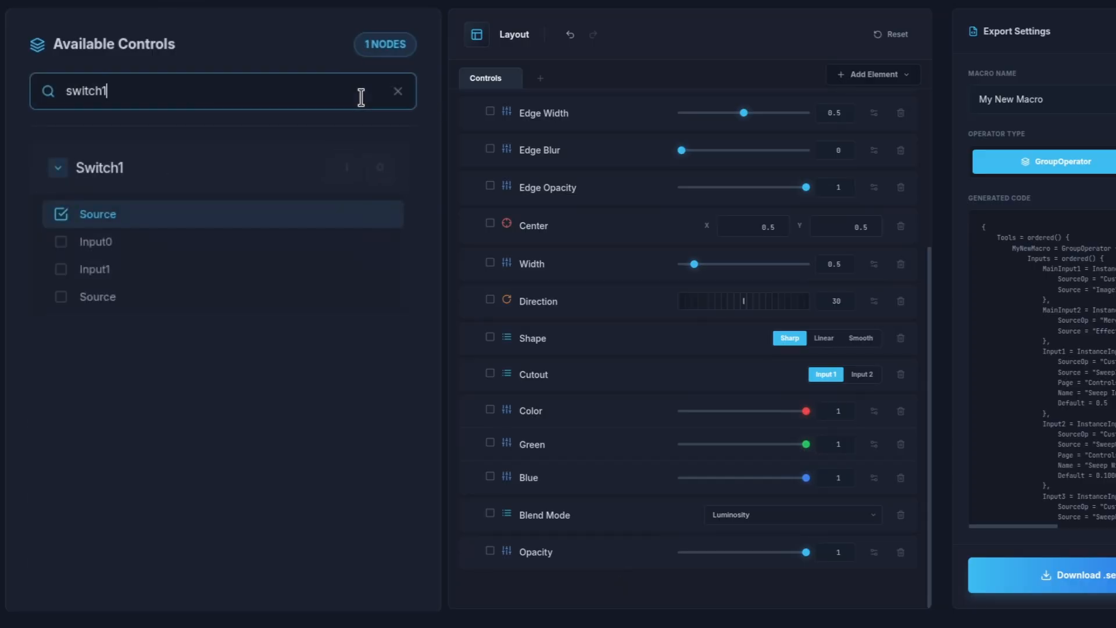
{"action": "left_click", "coordinate": [380, 168]}
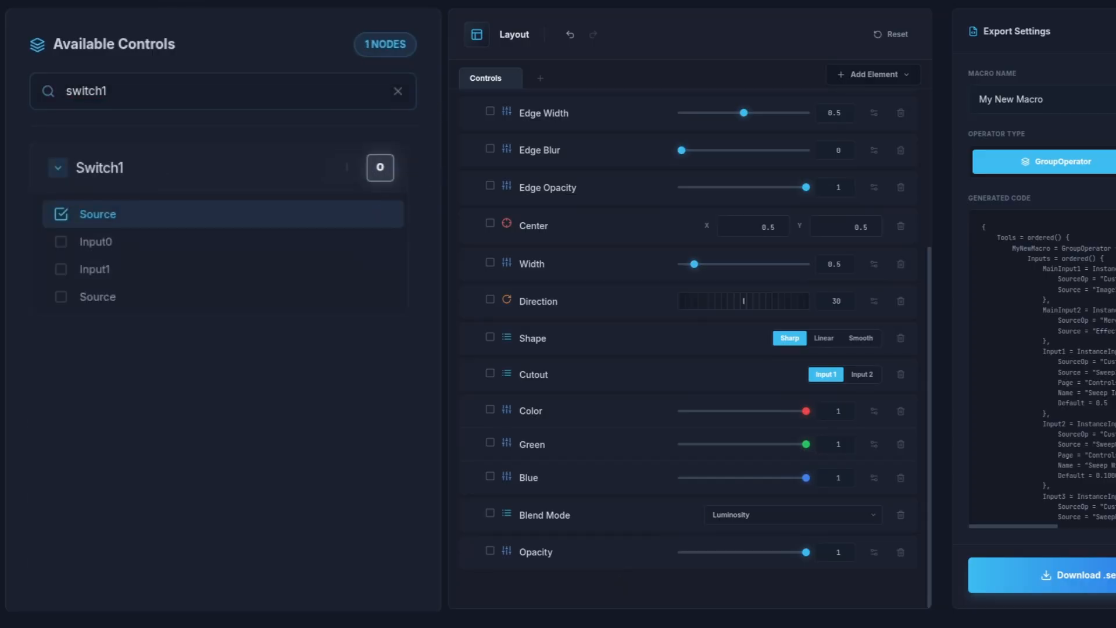
Reorder the layout so Center, Direction, Shape and Width come before the Sweep controls.
{"action": "key", "text": "ctrl+minus"}
{"action": "key", "text": "ctrl+minus"}
{"action": "key", "text": "ctrl+minus"}
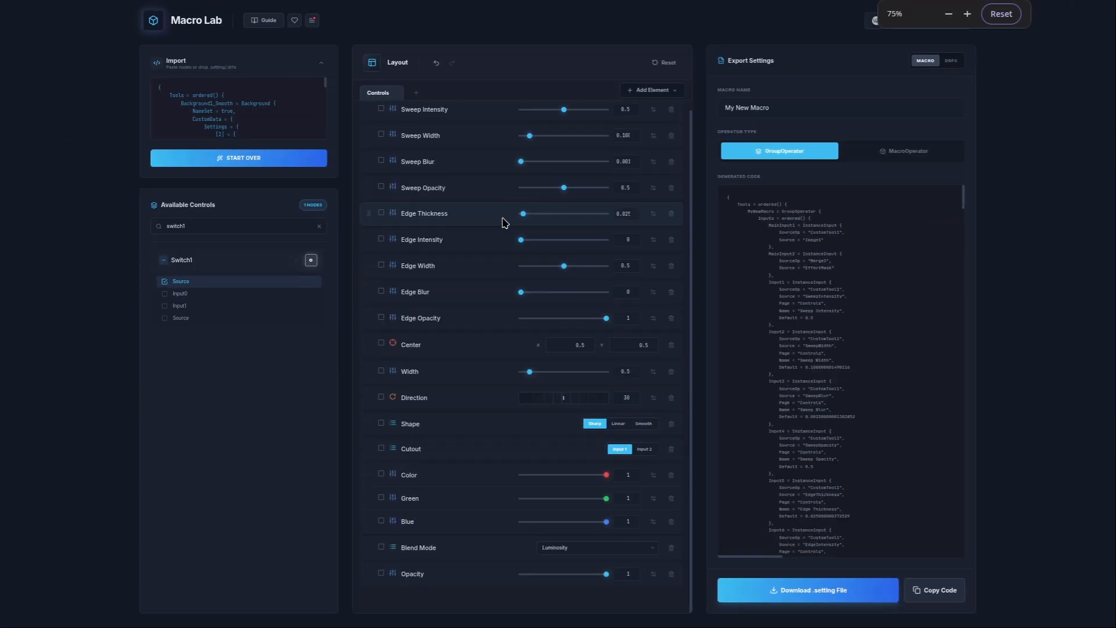
{"action": "left_click_drag", "start_coordinate": [692, 166], "coordinate": [693, 145]}
{"action": "left_click_drag", "start_coordinate": [369, 355], "coordinate": [372, 119]}
{"action": "left_click_drag", "start_coordinate": [368, 407], "coordinate": [372, 143]}
{"action": "left_click_drag", "start_coordinate": [370, 433], "coordinate": [367, 193]}
Place Edge Intensity above Edge Thickness, and move Cutout to the end of the control list.
{"action": "left_click_drag", "start_coordinate": [370, 355], "coordinate": [371, 327]}
{"action": "left_click_drag", "start_coordinate": [371, 457], "coordinate": [367, 591]}
{"action": "key", "text": "ctrl+plus"}
{"action": "key", "text": "ctrl+plus"}
{"action": "key", "text": "ctrl+plus"}
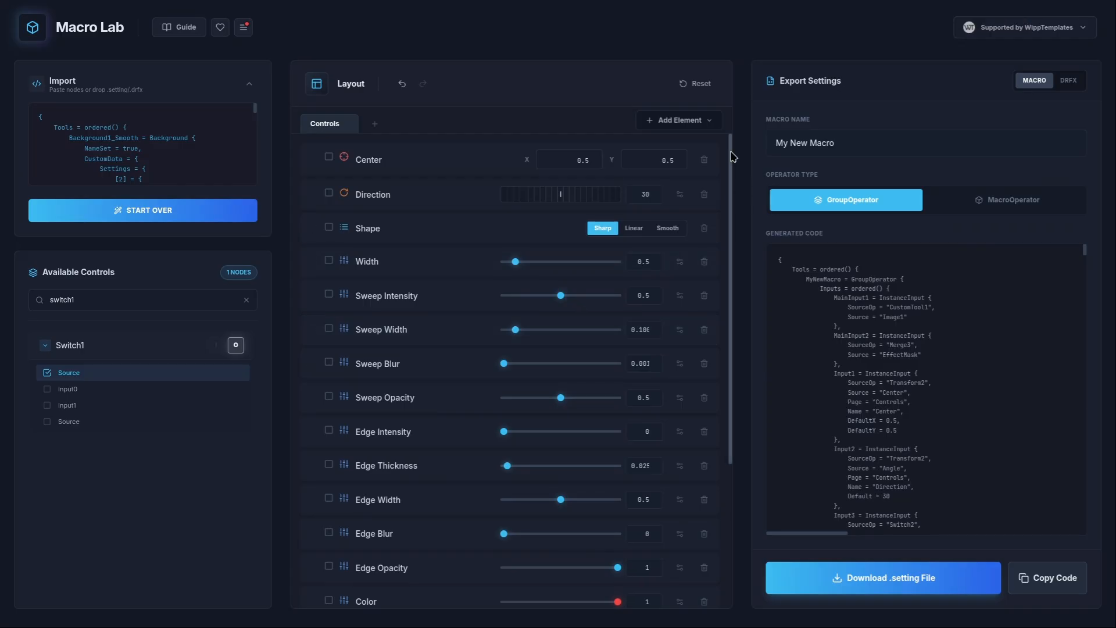
Name the macro LIKE THE VIDEO and choose GroupOperator as its operator type.
{"action": "mouse_move", "coordinate": [731, 156]}
{"action": "left_mouse_down"}
{"action": "mouse_move", "coordinate": [712, 291]}
{"action": "mouse_move", "coordinate": [734, 150]}
{"action": "left_mouse_up"}
{"action": "left_click", "coordinate": [861, 145]}
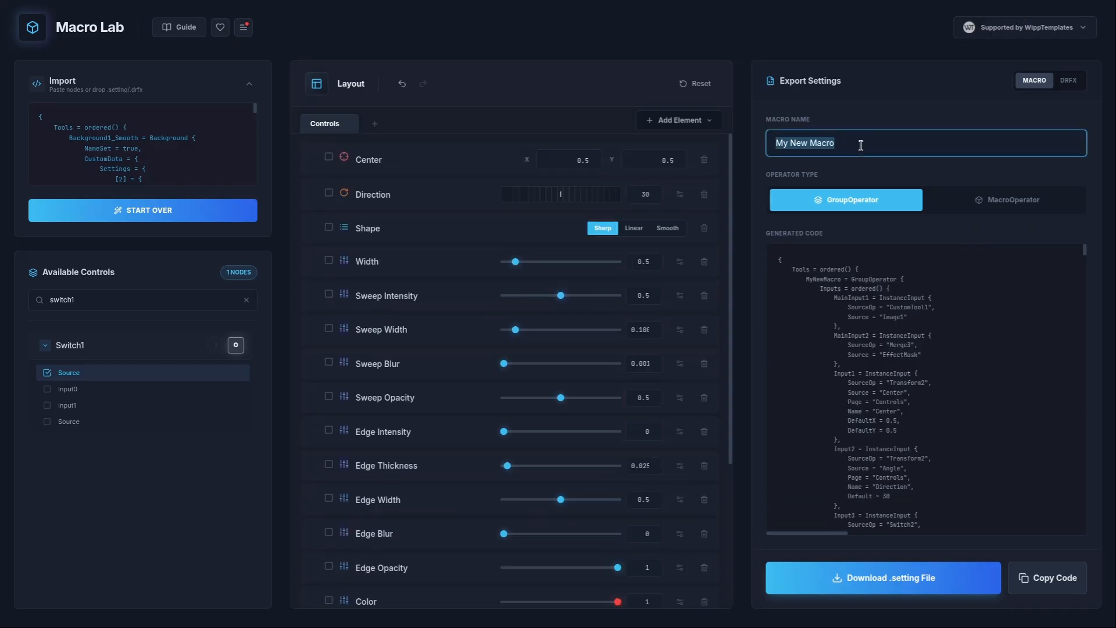
{"action": "type", "text": "LIKE THE VIDEO"}
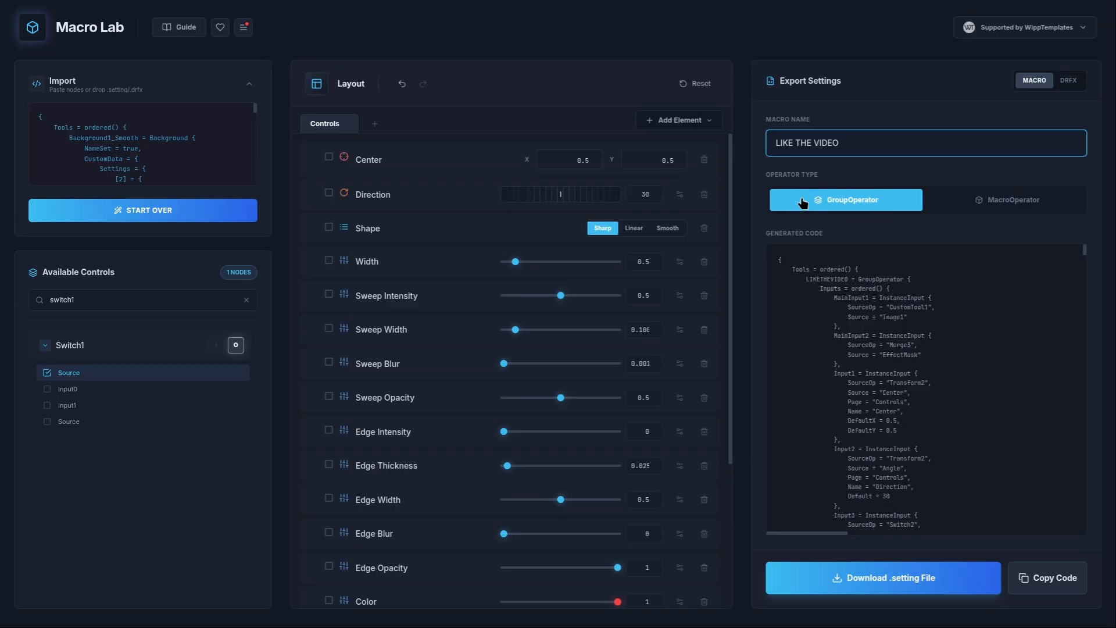
{"action": "left_click", "coordinate": [866, 194]}
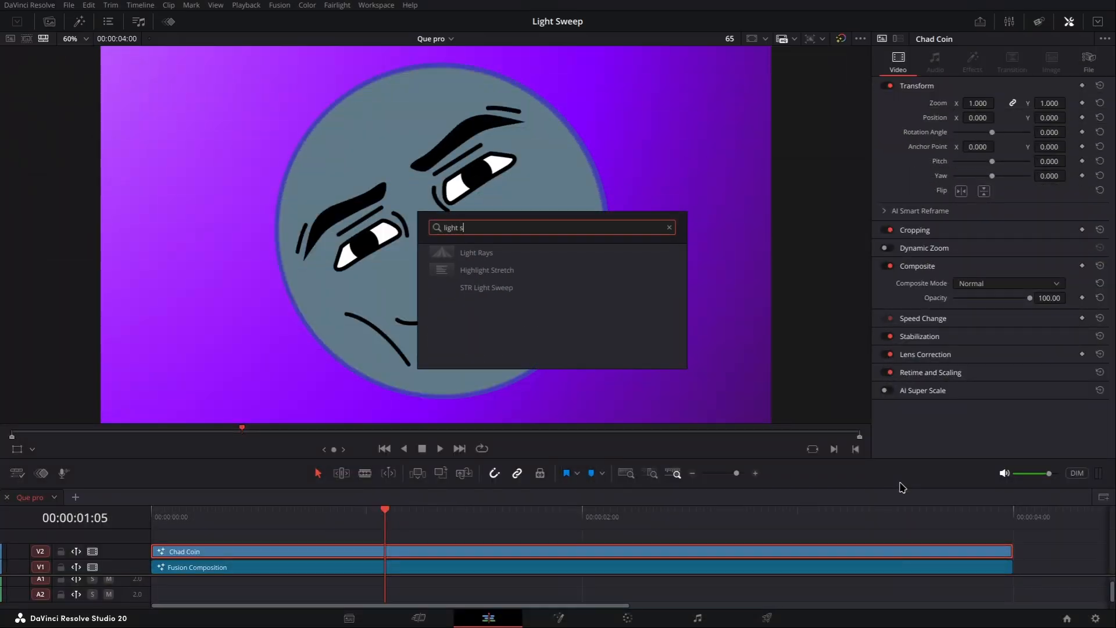
In DaVinci Resolve, apply the STR Light Sweep effect to the Chad Coin clip and show the Fusion Overlay in the viewer.
{"action": "key", "text": "Return"}
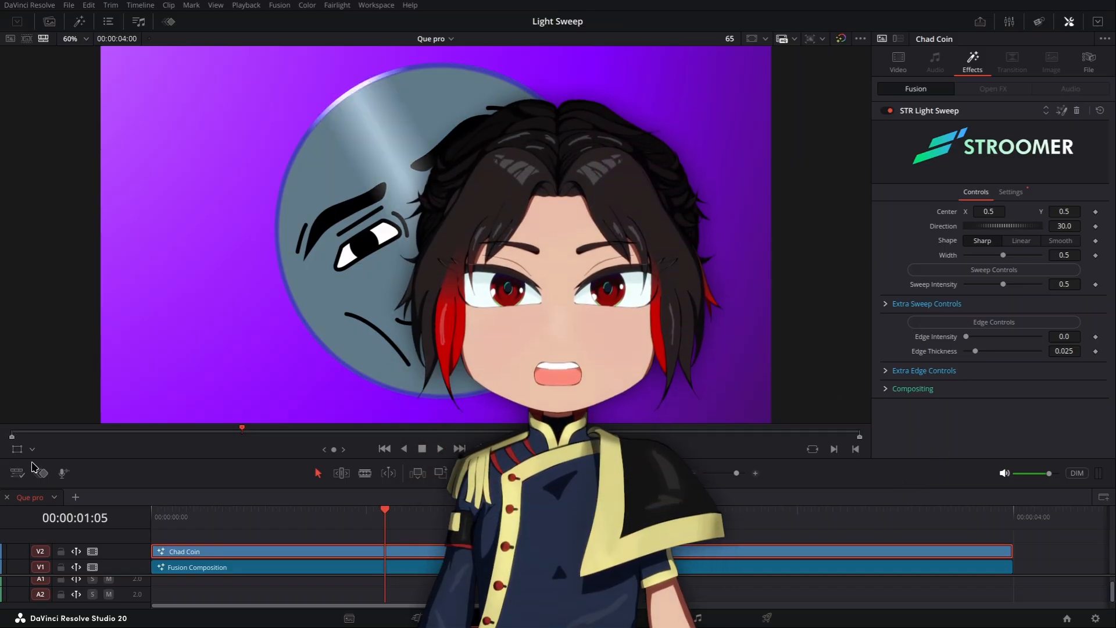
{"action": "left_click", "coordinate": [32, 449]}
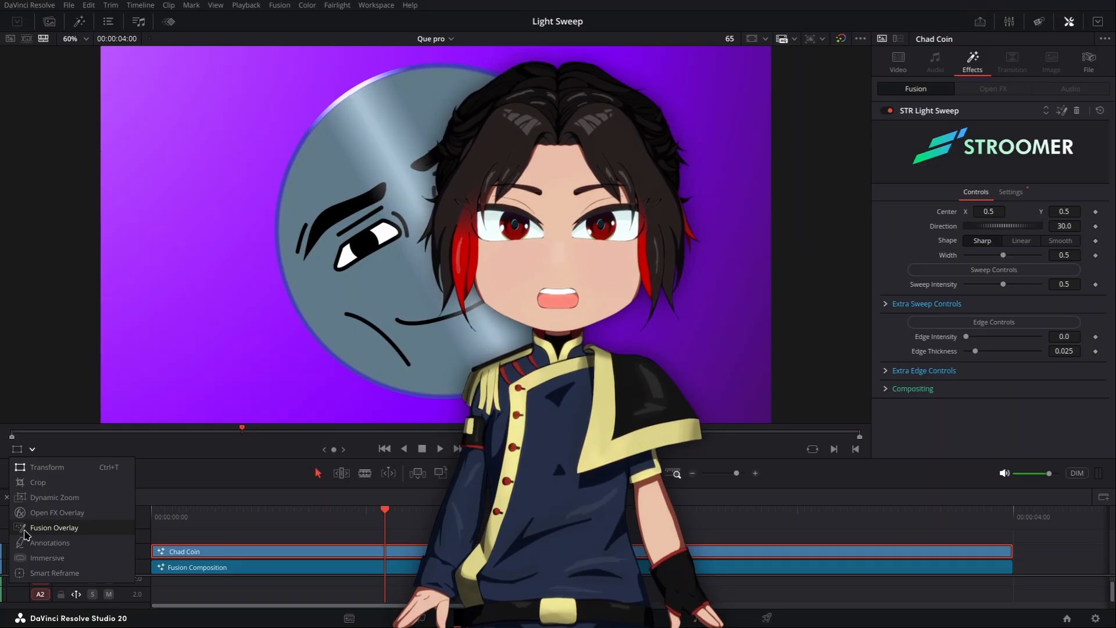
{"action": "left_click", "coordinate": [54, 527]}
Adjust the sweep in the viewer to a center of about 0.536, 0.523, direction about 33.6 and width about 0.504.
{"action": "left_click_drag", "start_coordinate": [437, 235], "coordinate": [485, 210]}
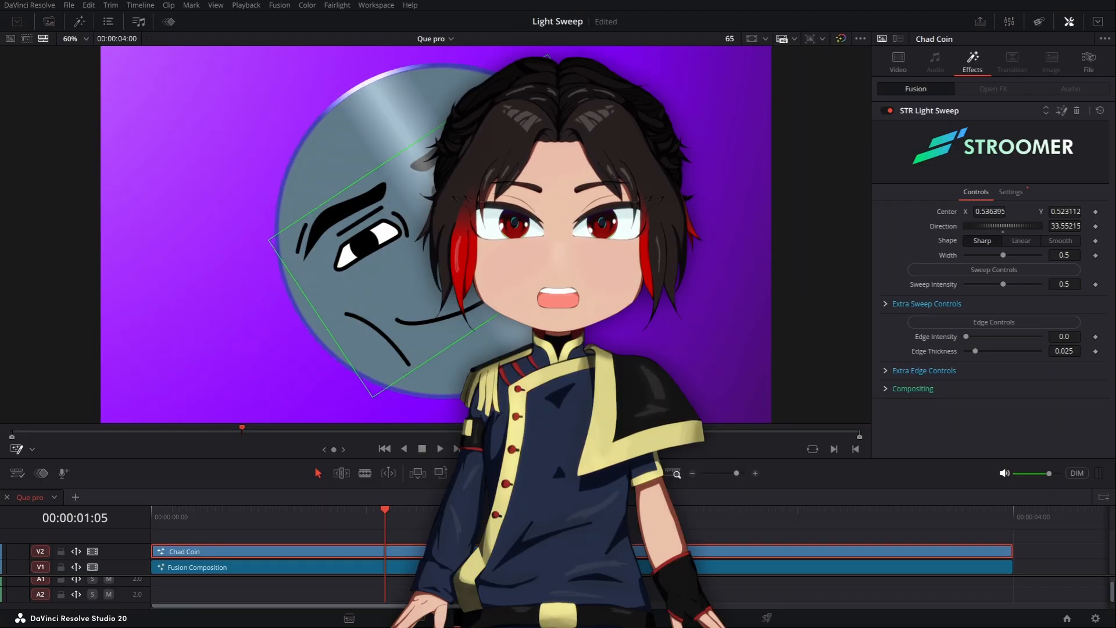
{"action": "mouse_move", "coordinate": [600, 134]}
{"action": "left_mouse_down"}
{"action": "mouse_move", "coordinate": [521, 185]}
{"action": "mouse_move", "coordinate": [599, 133]}
{"action": "left_mouse_up"}
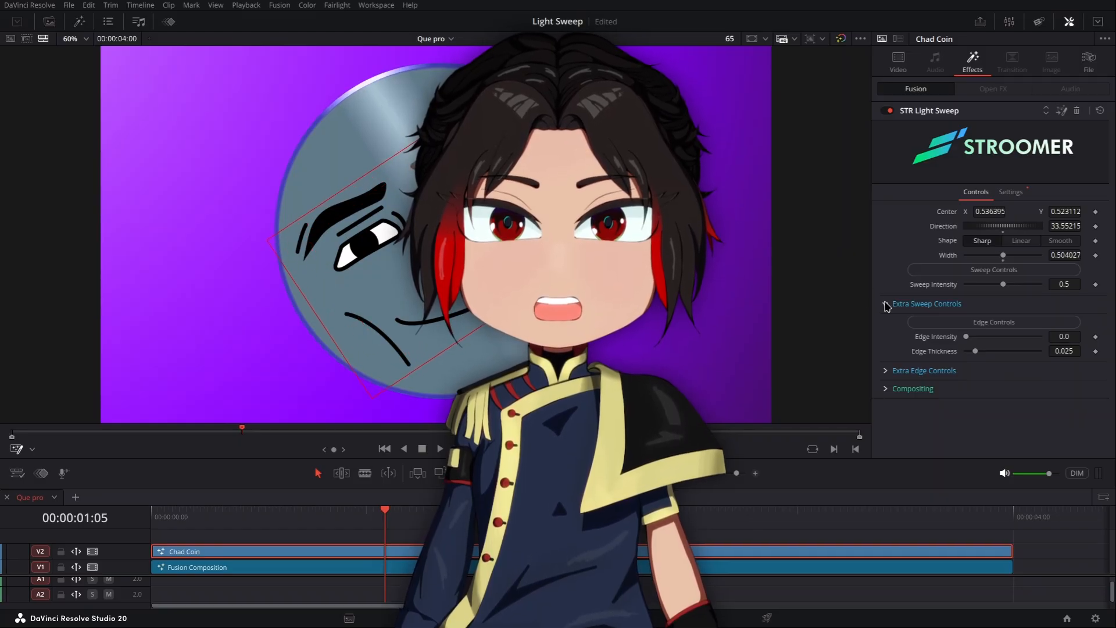
Expand Extra Sweep Controls and set Sweep Width to 0.402, Sweep Blur to 0.0598 and Sweep Opacity to 0.307.
{"action": "left_click", "coordinate": [886, 305]}
{"action": "left_click_drag", "start_coordinate": [998, 319], "coordinate": [989, 349]}
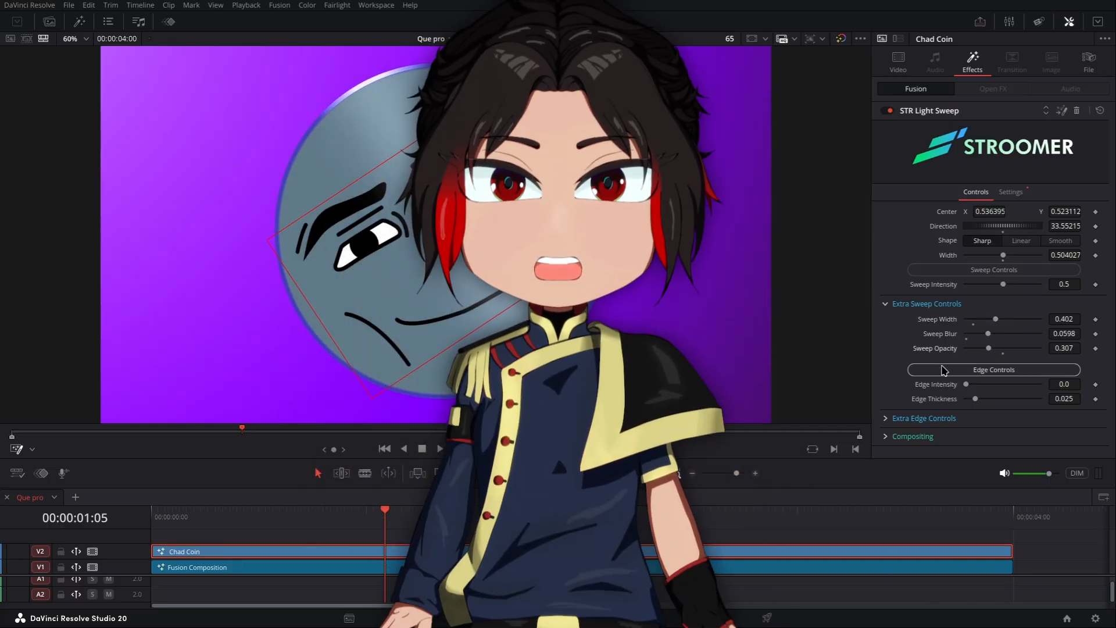